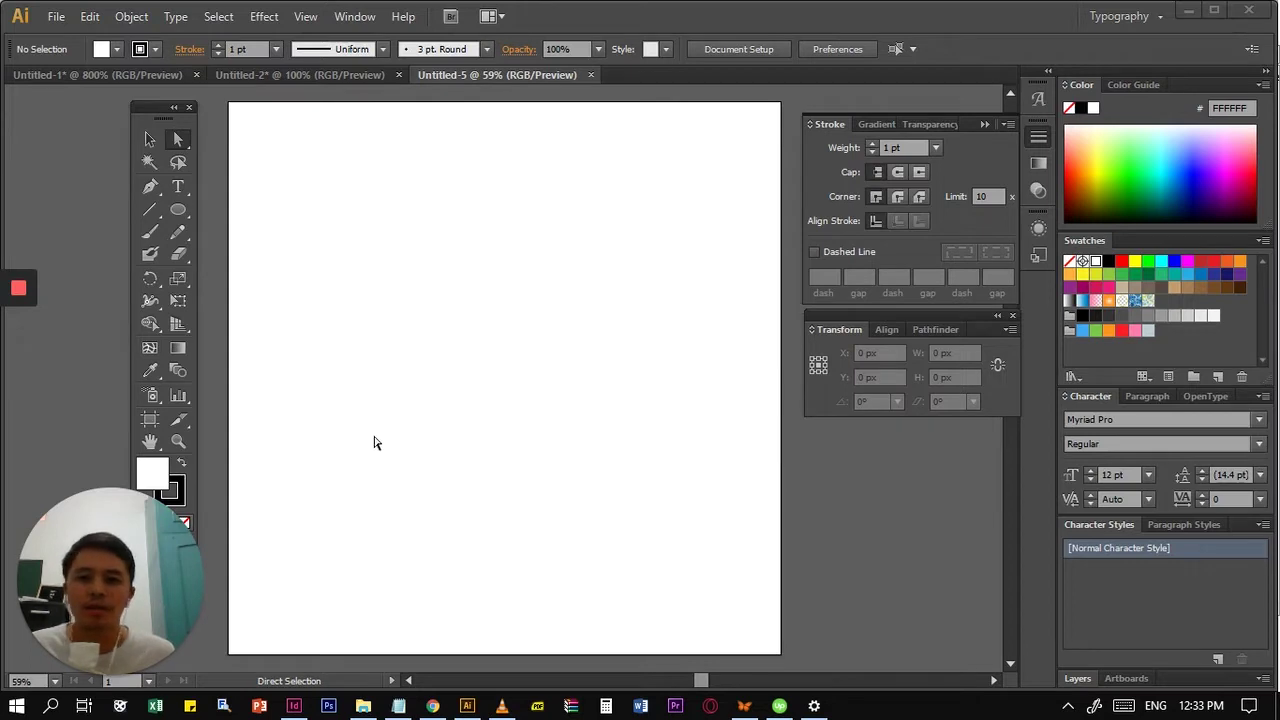
# - Draw a long, thin horizontal rectangle near the top of the artboard
pyautogui.click(184, 207)
pyautogui.moveTo(184, 209); pyautogui.dragTo(270, 212)
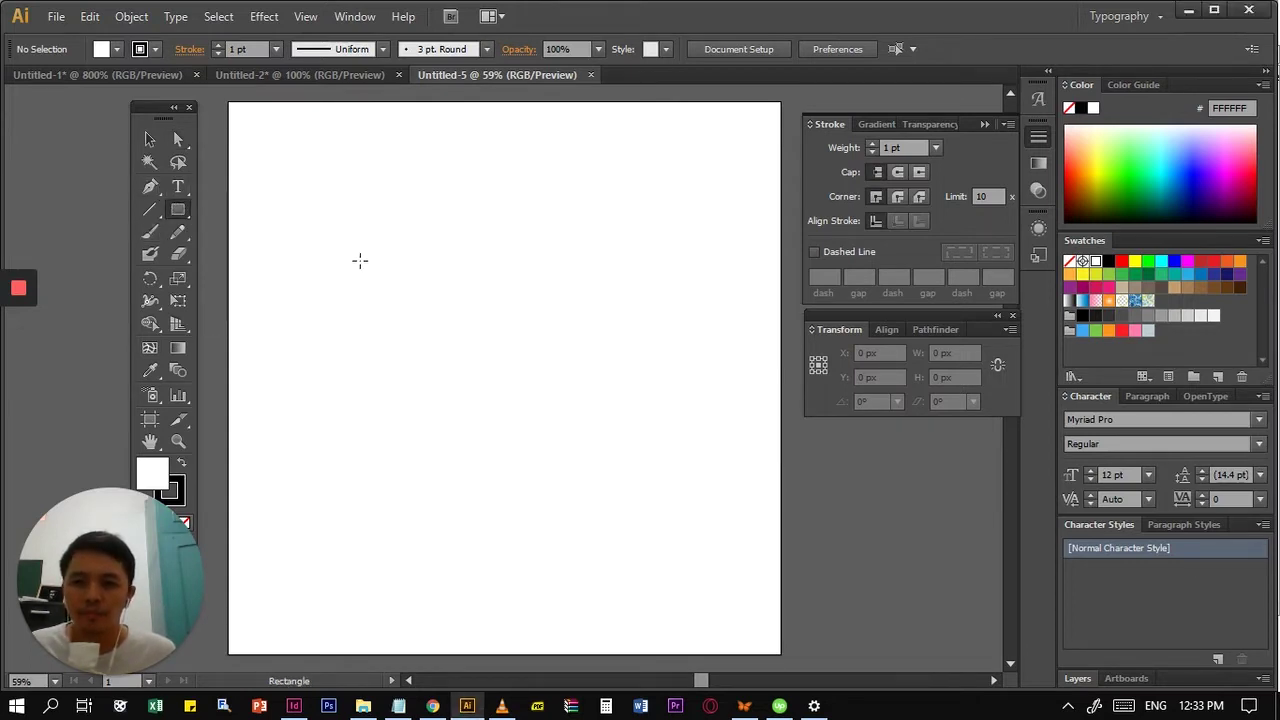
pyautogui.moveTo(349, 246); pyautogui.dragTo(643, 268)
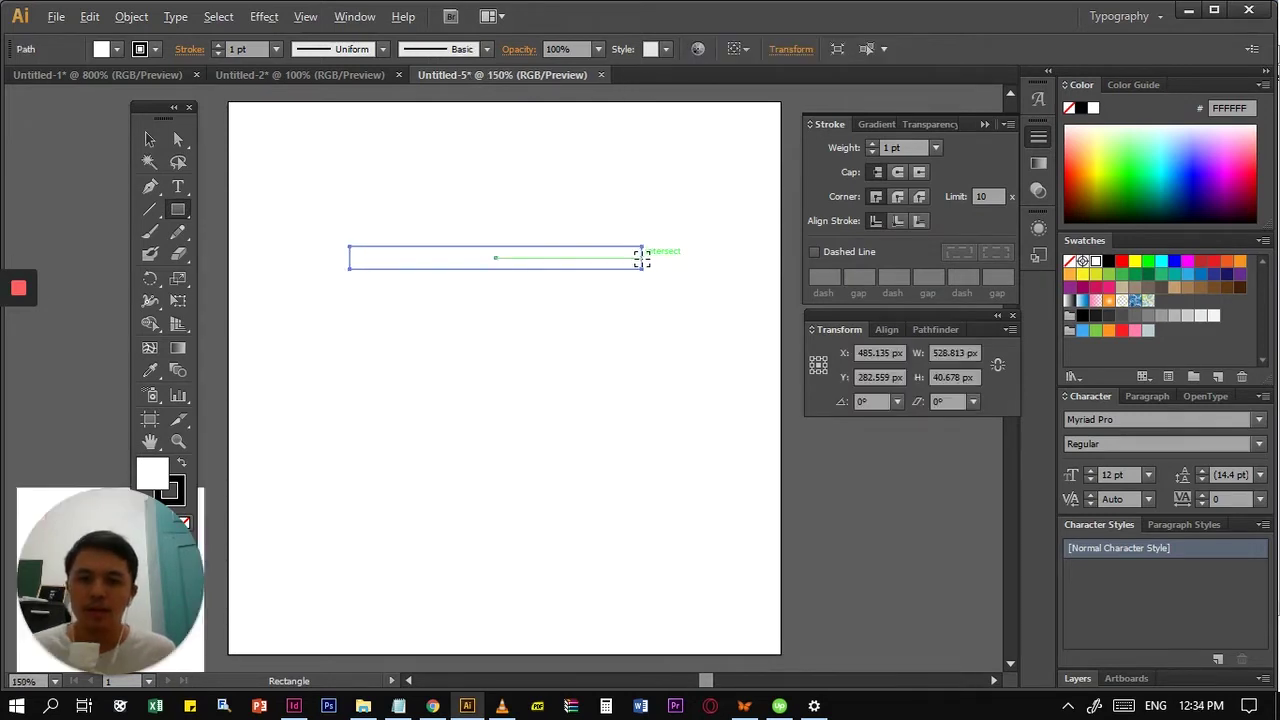
pyautogui.scroll(3, 643, 262)
# - Apply the Round Corners effect to the rectangle with a radius of about 27 px
pyautogui.click(266, 20)
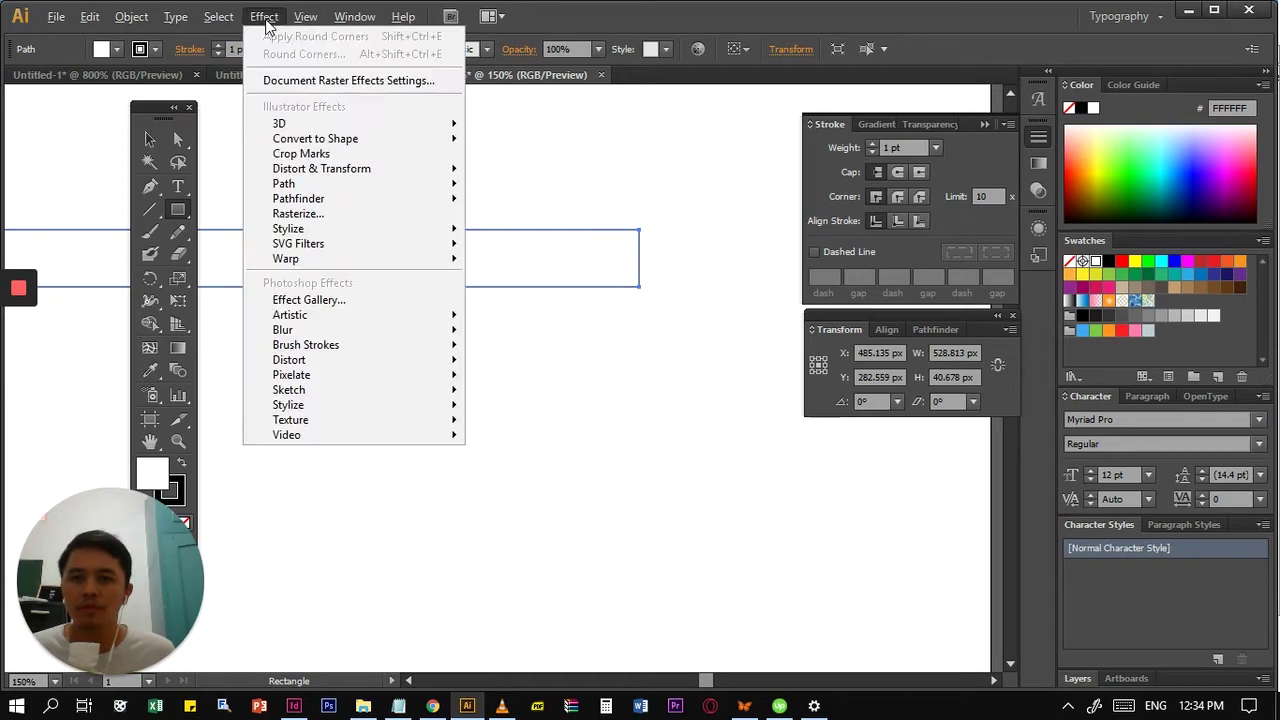
pyautogui.moveTo(429, 230)
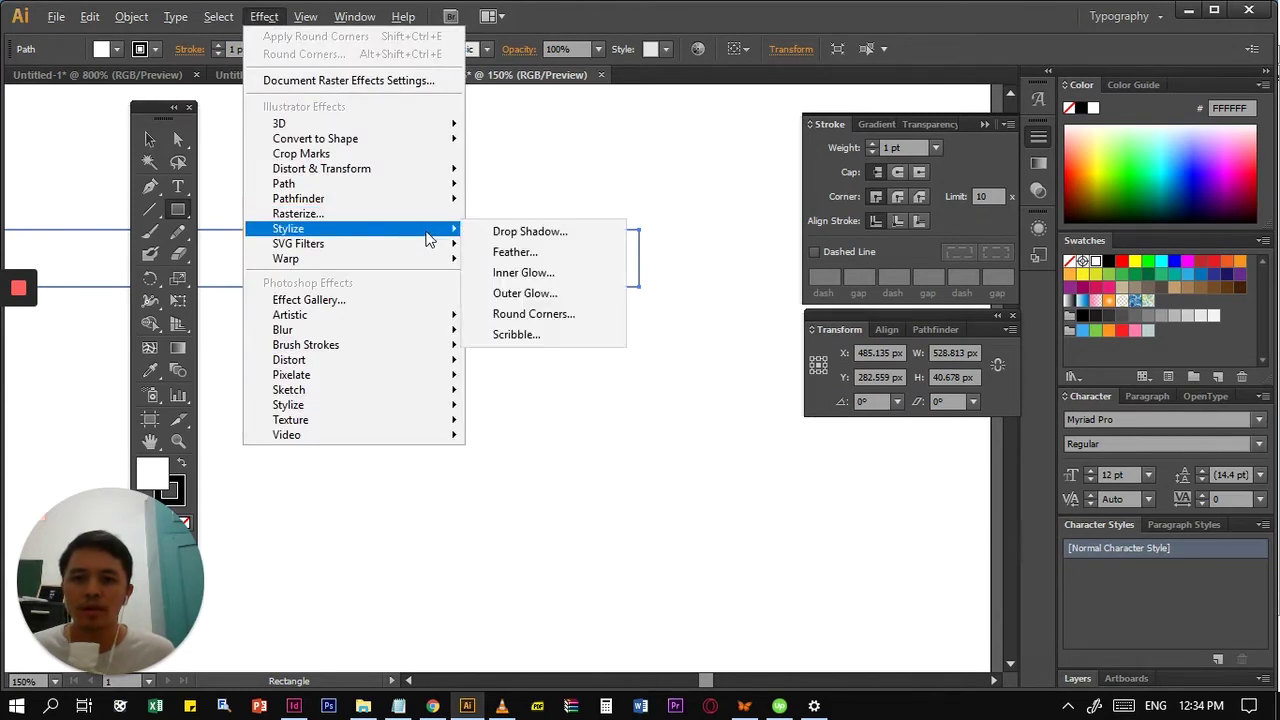
pyautogui.click(538, 312)
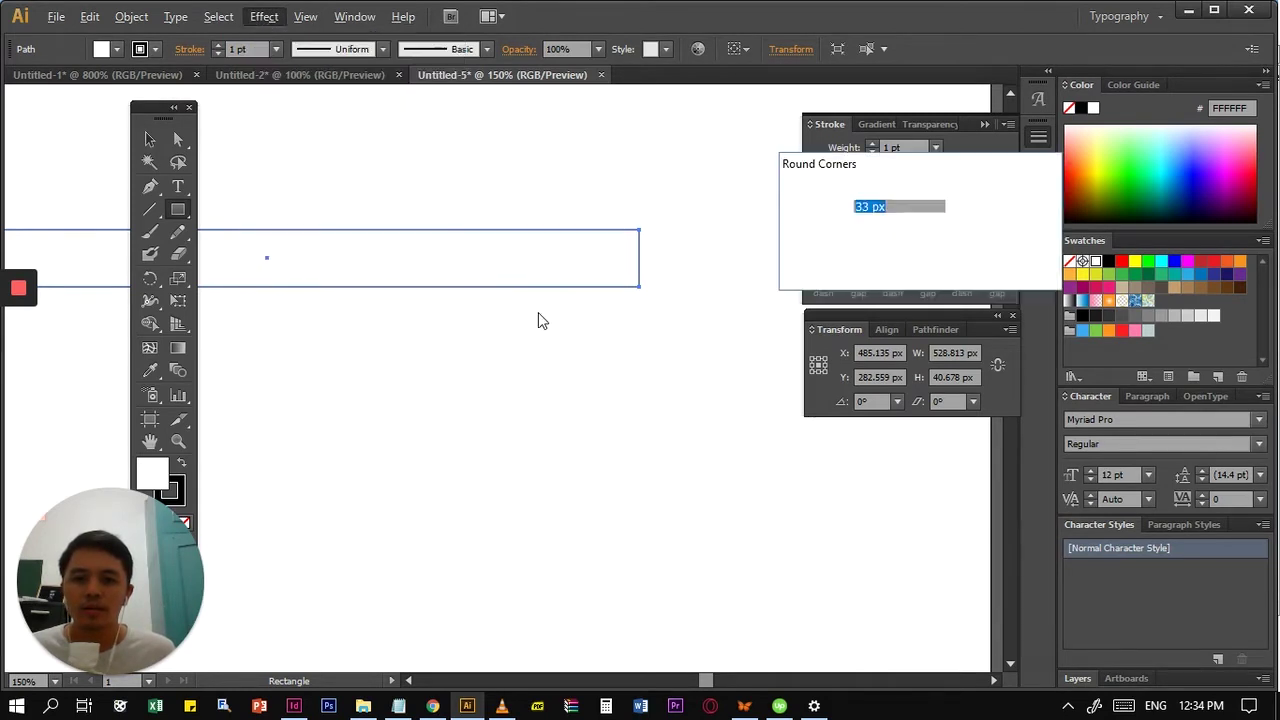
pyautogui.click(802, 248)
pyautogui.click(842, 212)
pyautogui.click(842, 212)
pyautogui.click(842, 212)
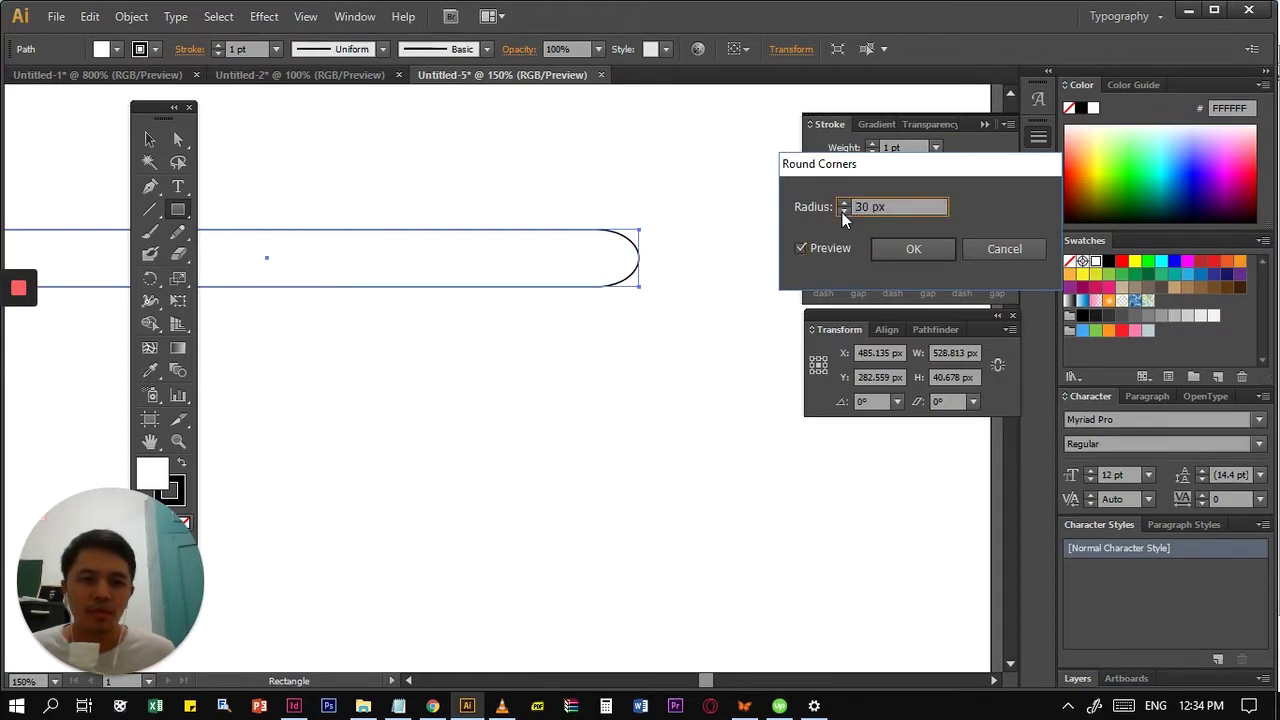
pyautogui.click(842, 212)
pyautogui.click(842, 212)
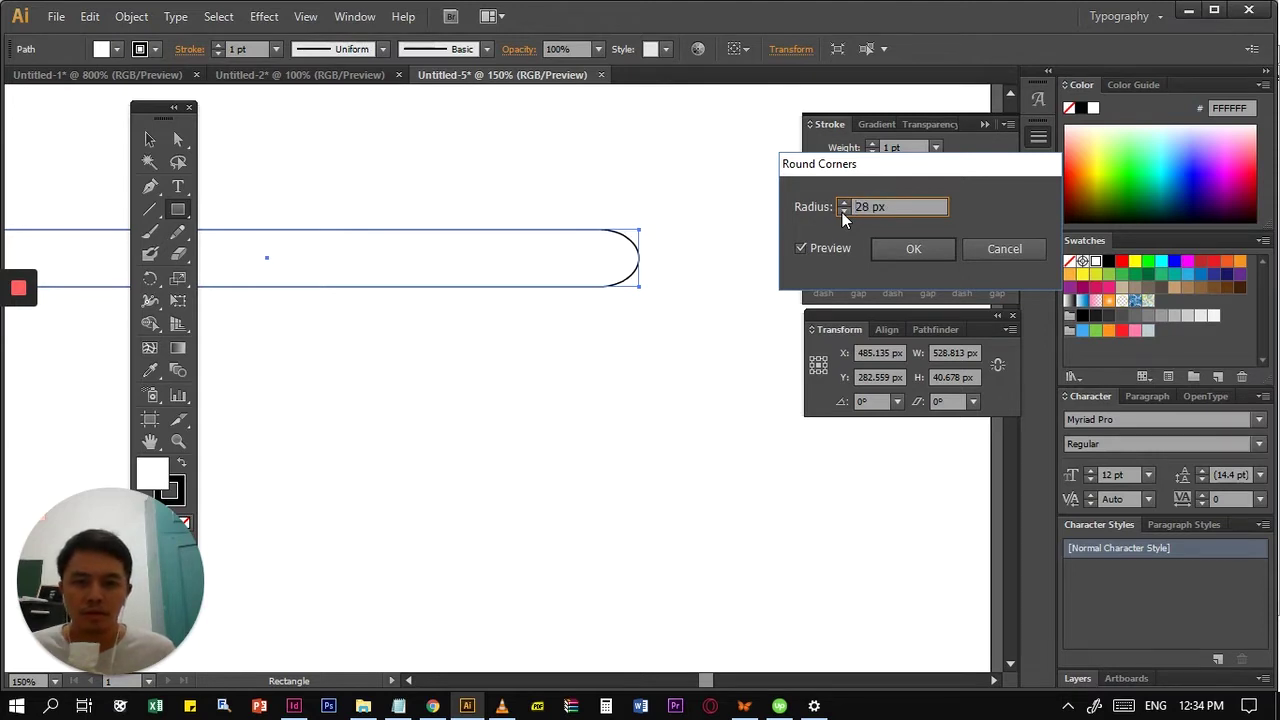
pyautogui.click(842, 212)
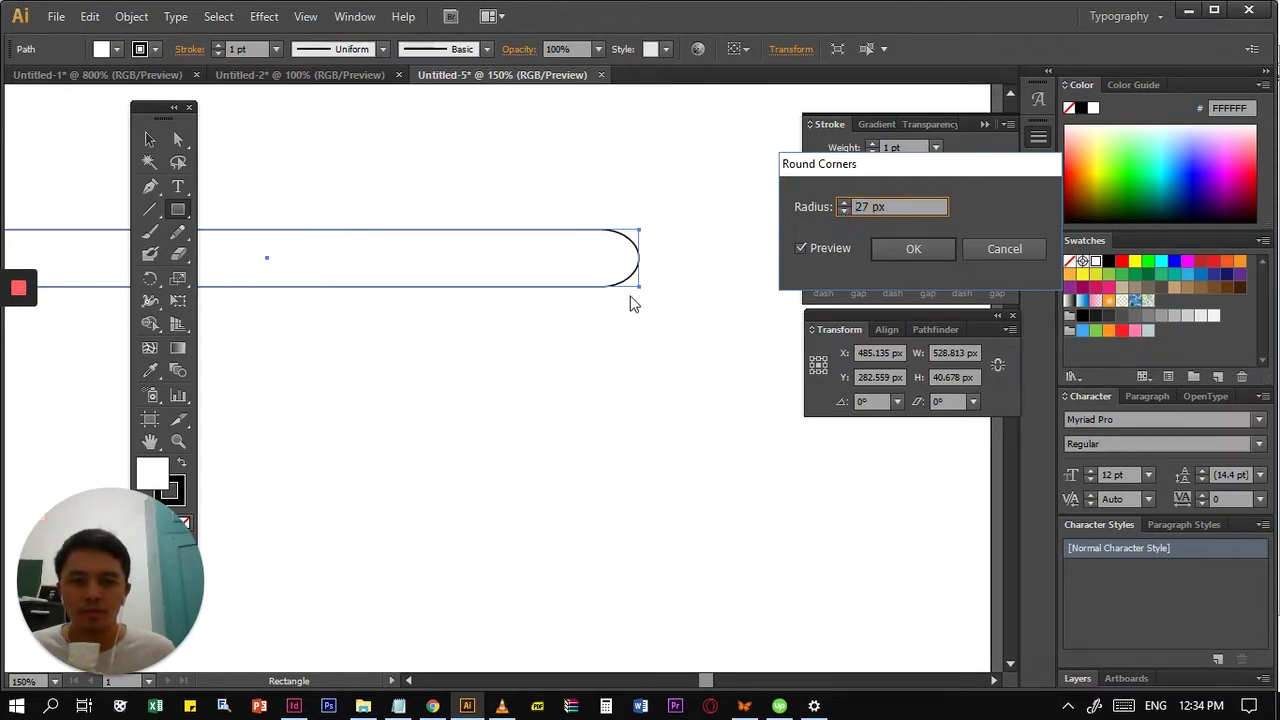
pyautogui.click(843, 211)
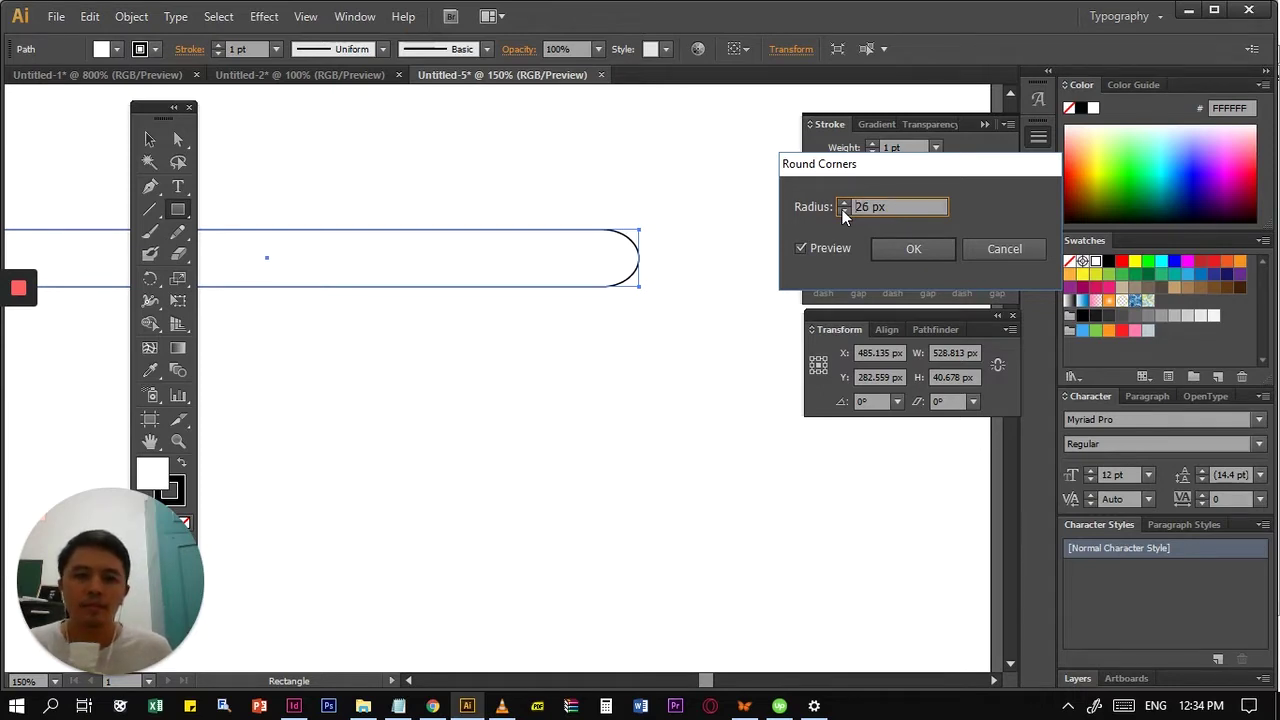
pyautogui.click(844, 202)
pyautogui.click(912, 249)
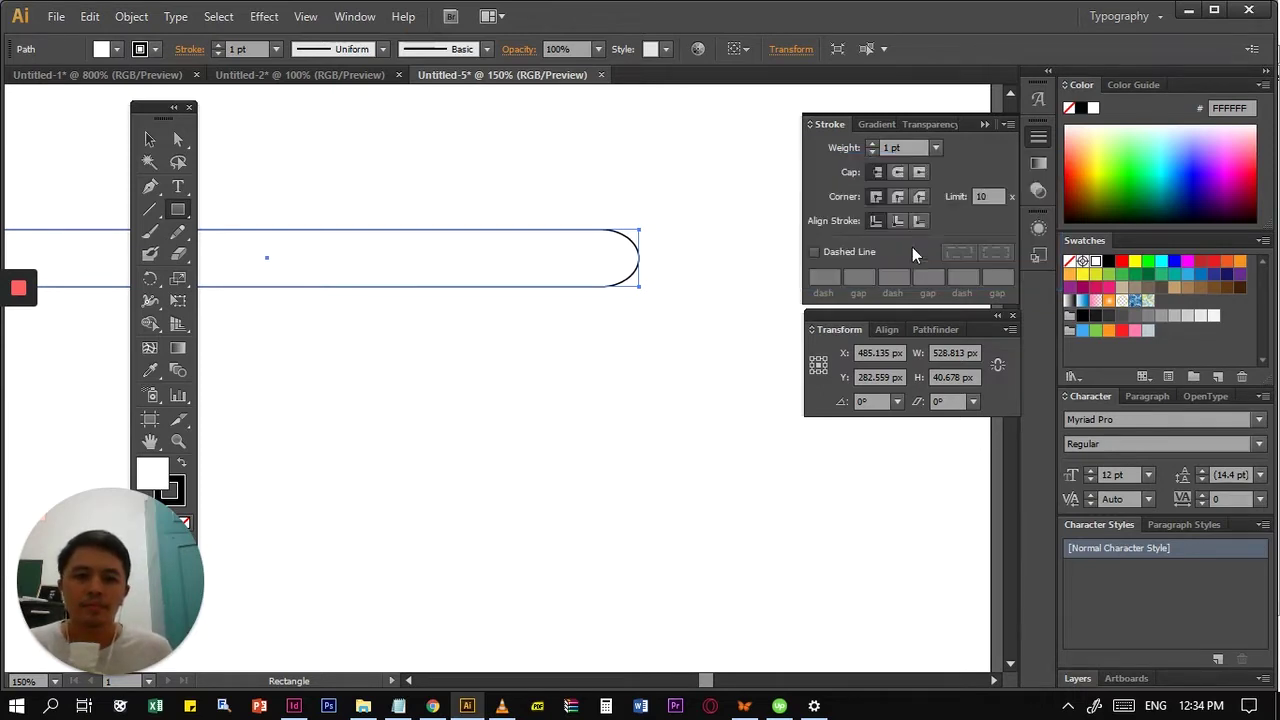
# - Select the rounded bar and fill it with orange FBB03B
pyautogui.press('v')
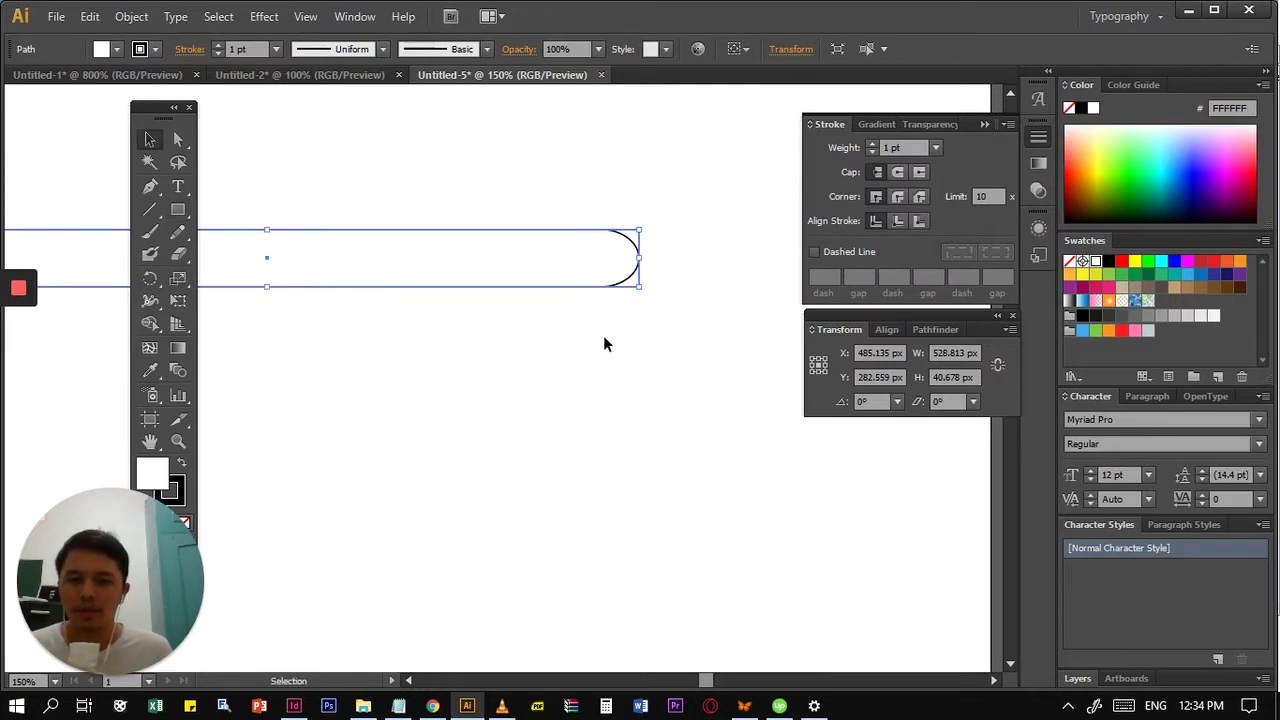
pyautogui.click(591, 329)
pyautogui.click(548, 283)
pyautogui.press('space')
pyautogui.moveTo(492, 327); pyautogui.dragTo(659, 383)
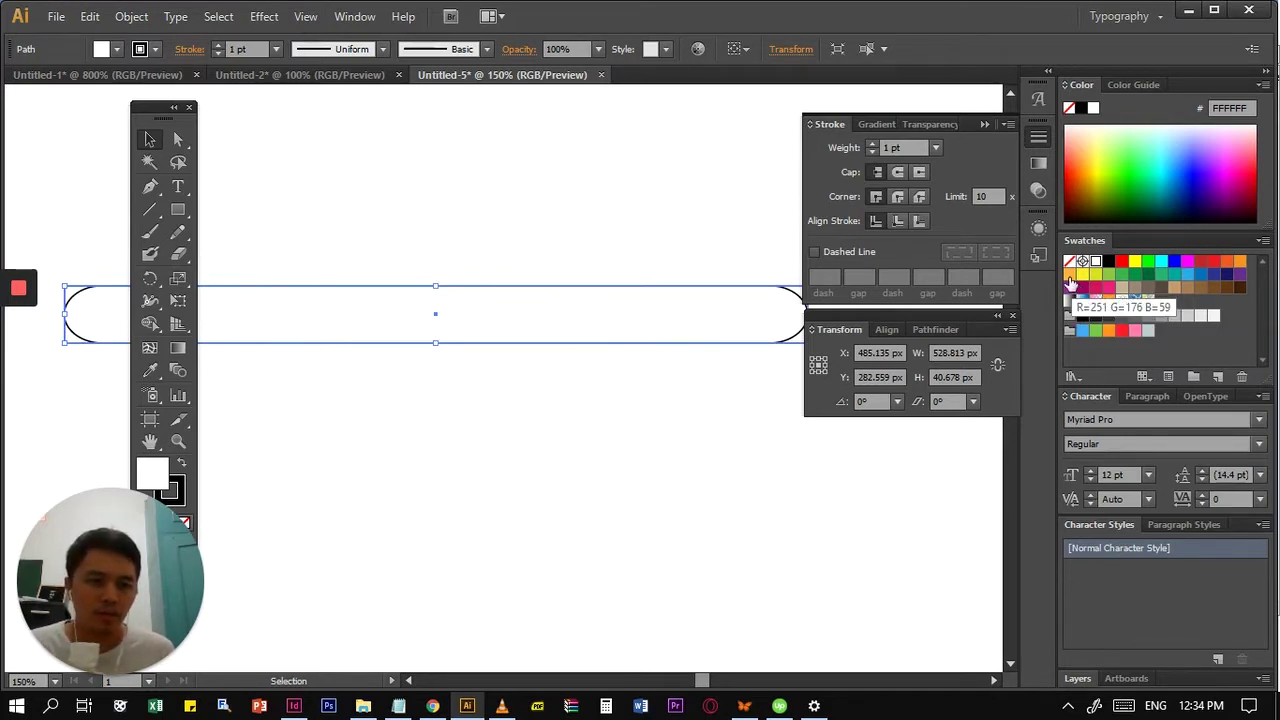
pyautogui.click(1070, 283)
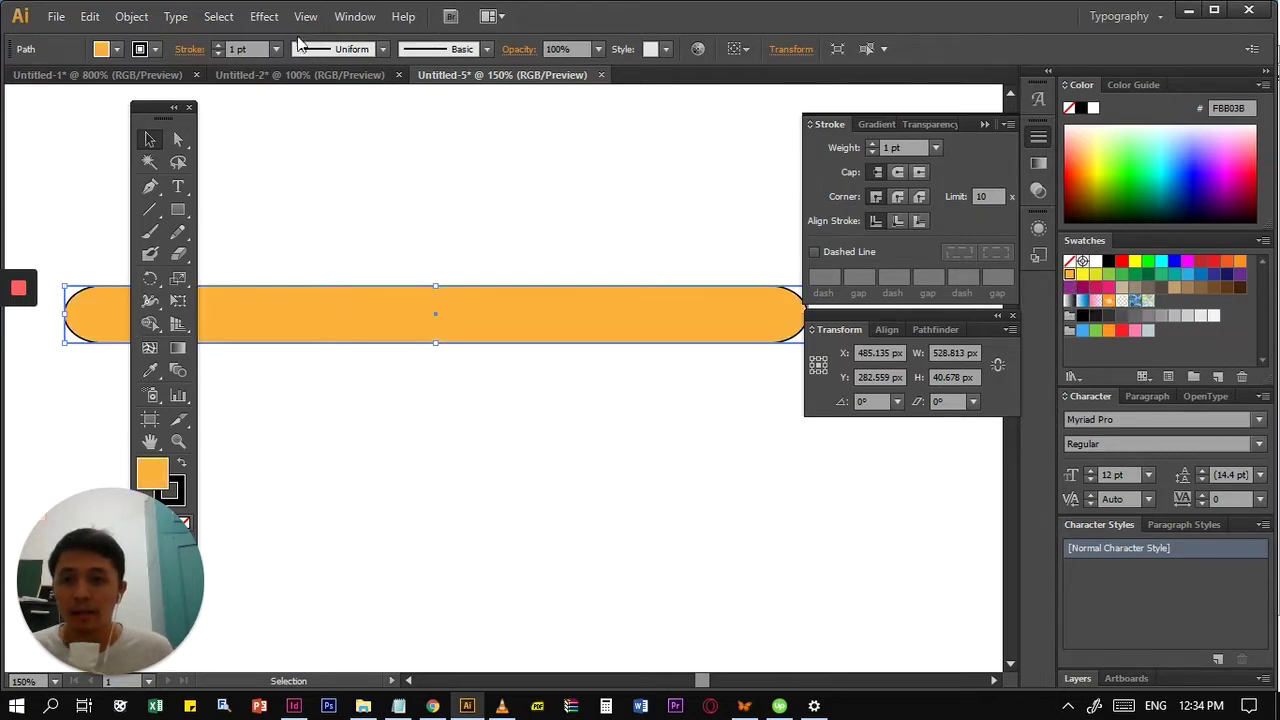
# - Set the bar's stroke to None and start dragging a copy straight down
pyautogui.click(217, 54)
pyautogui.click(543, 358)
pyautogui.click(553, 318)
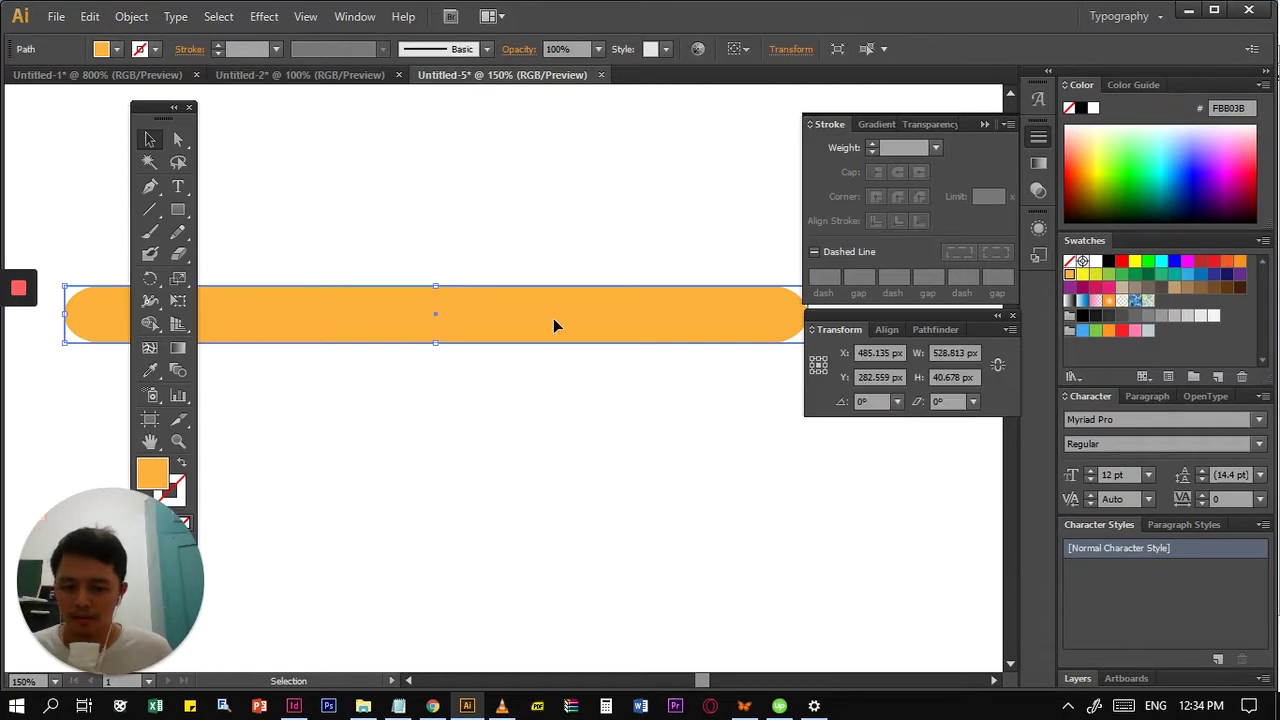
pyautogui.click(984, 124)
pyautogui.moveTo(589, 320); pyautogui.dragTo(589, 381)
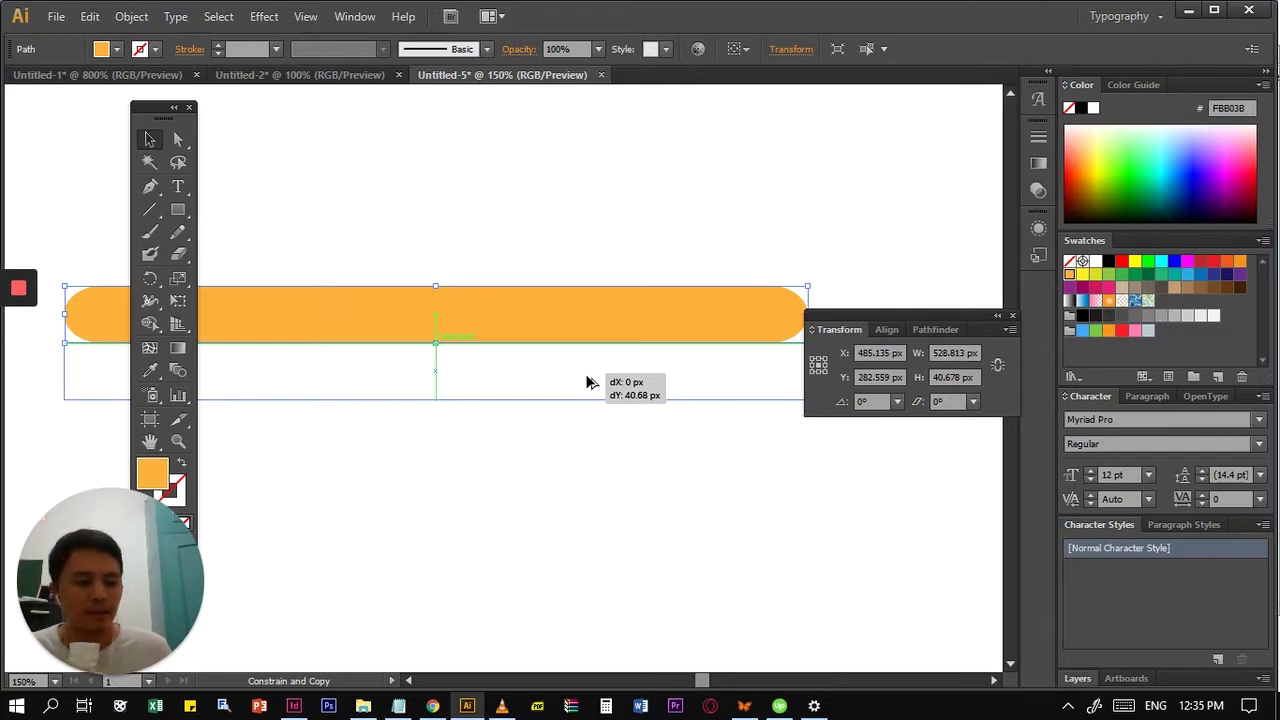
# - Place the copy directly below the original, then repeat with Ctrl+D to add a third bar
pyautogui.moveTo(590, 382); pyautogui.dragTo(587, 381)
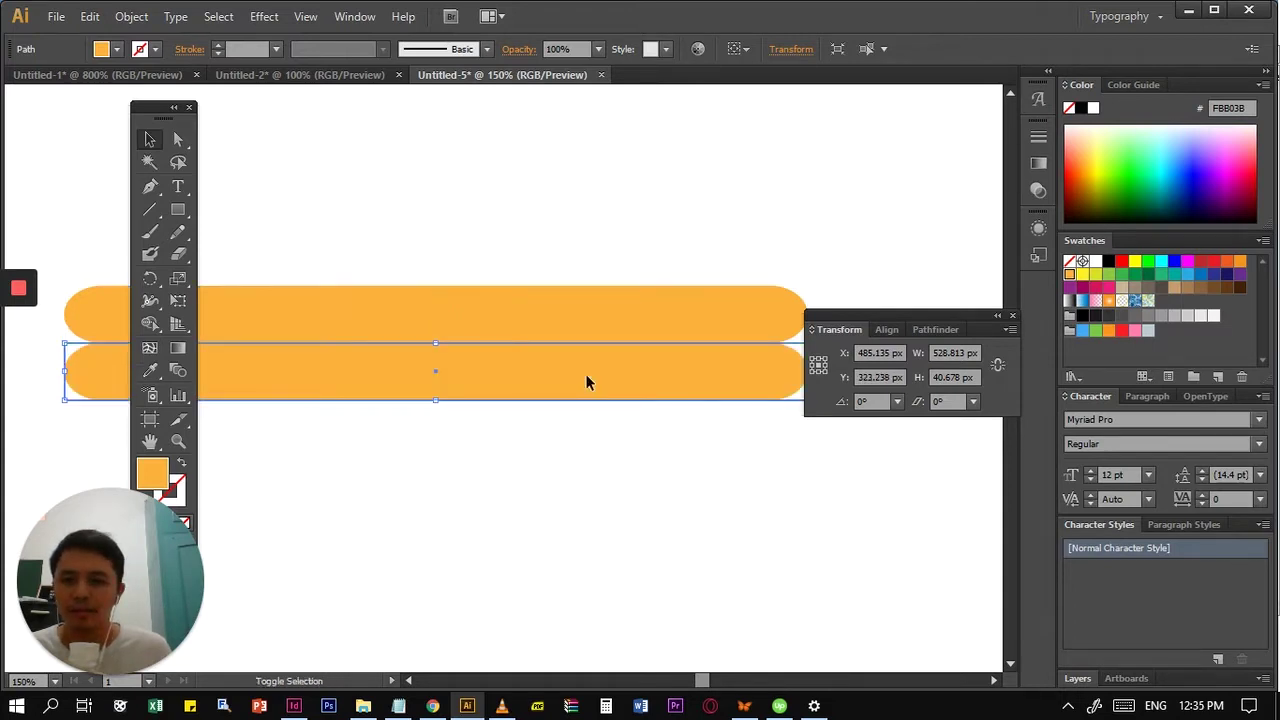
pyautogui.click(629, 458)
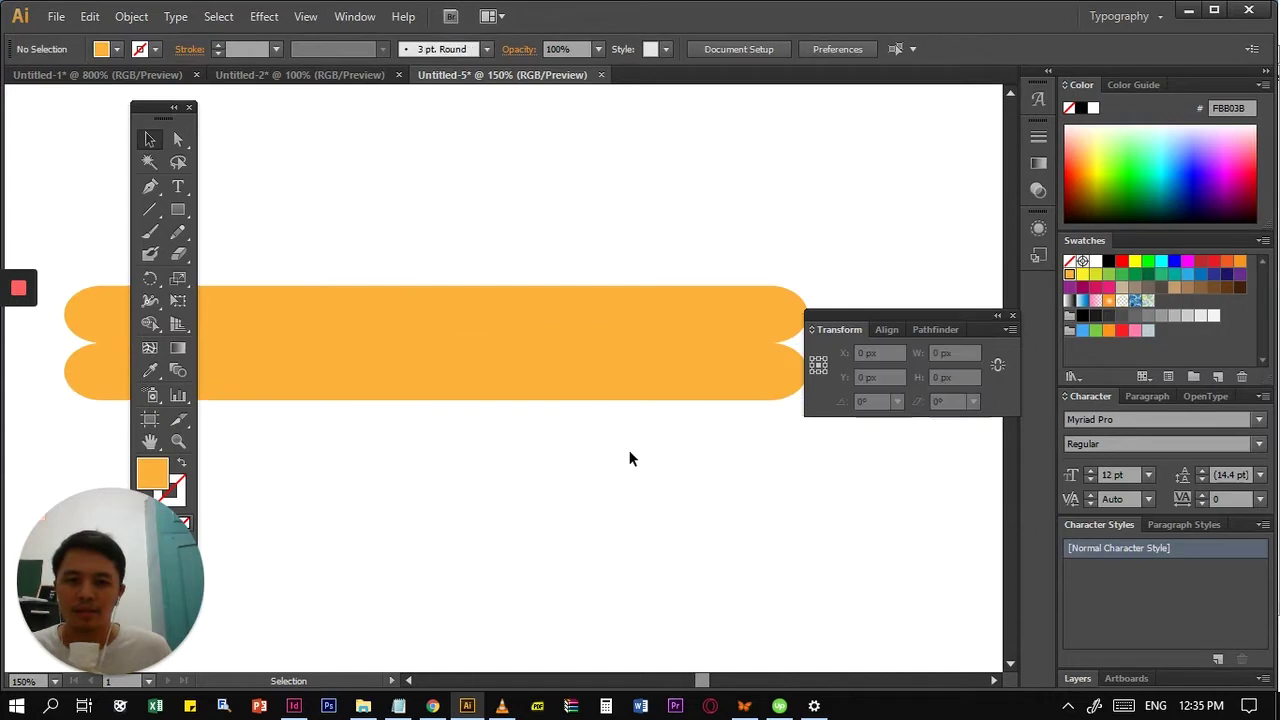
pyautogui.click(615, 376)
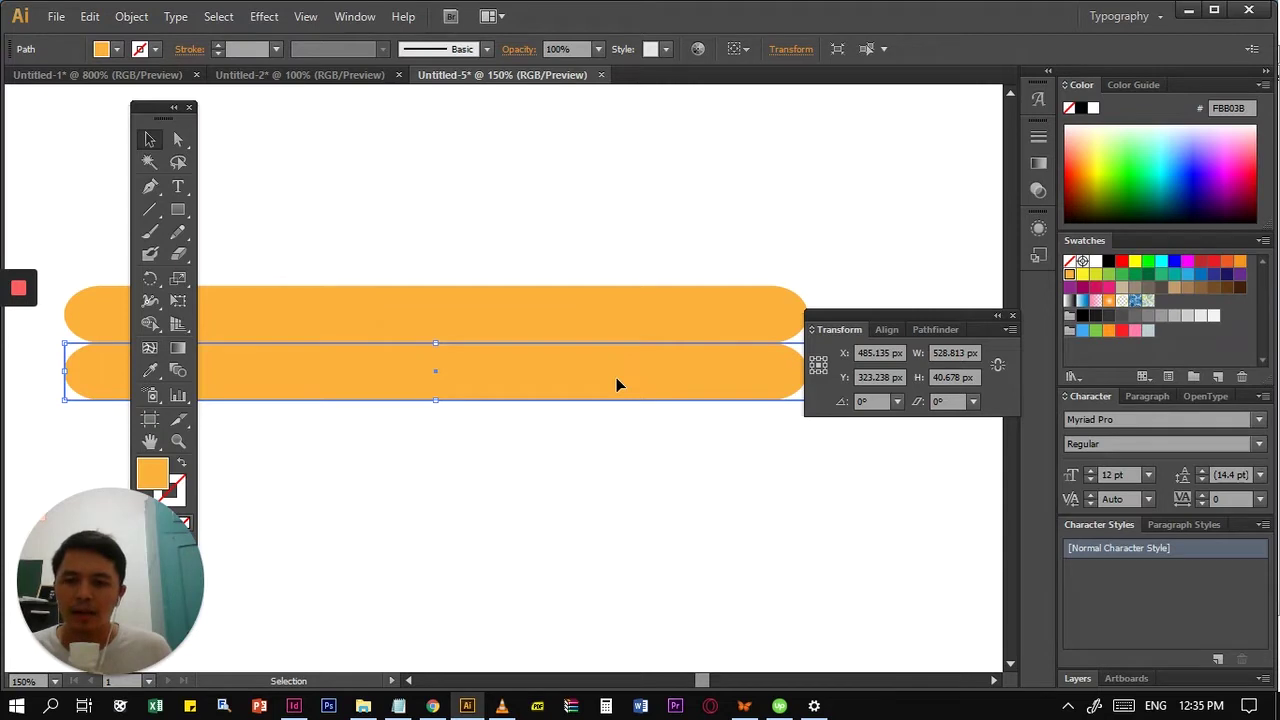
pyautogui.press('a')
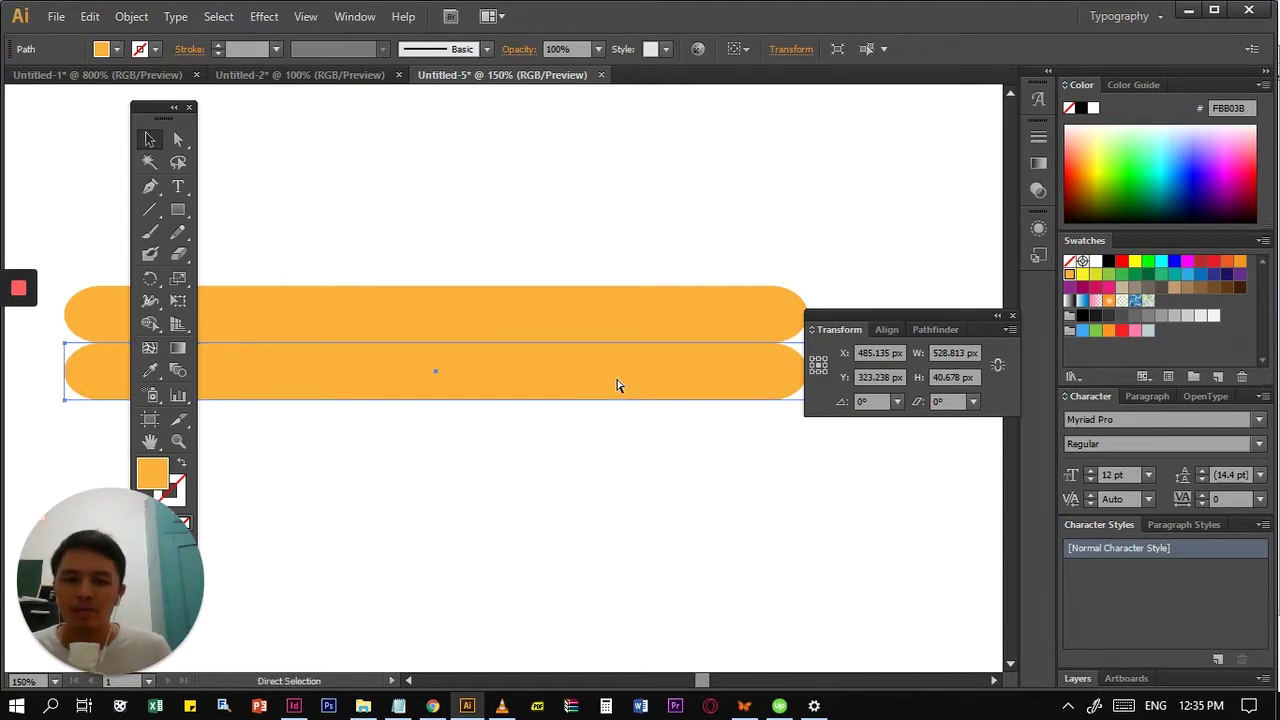
pyautogui.hotkey('ctrl', 'd')
pyautogui.press('v')
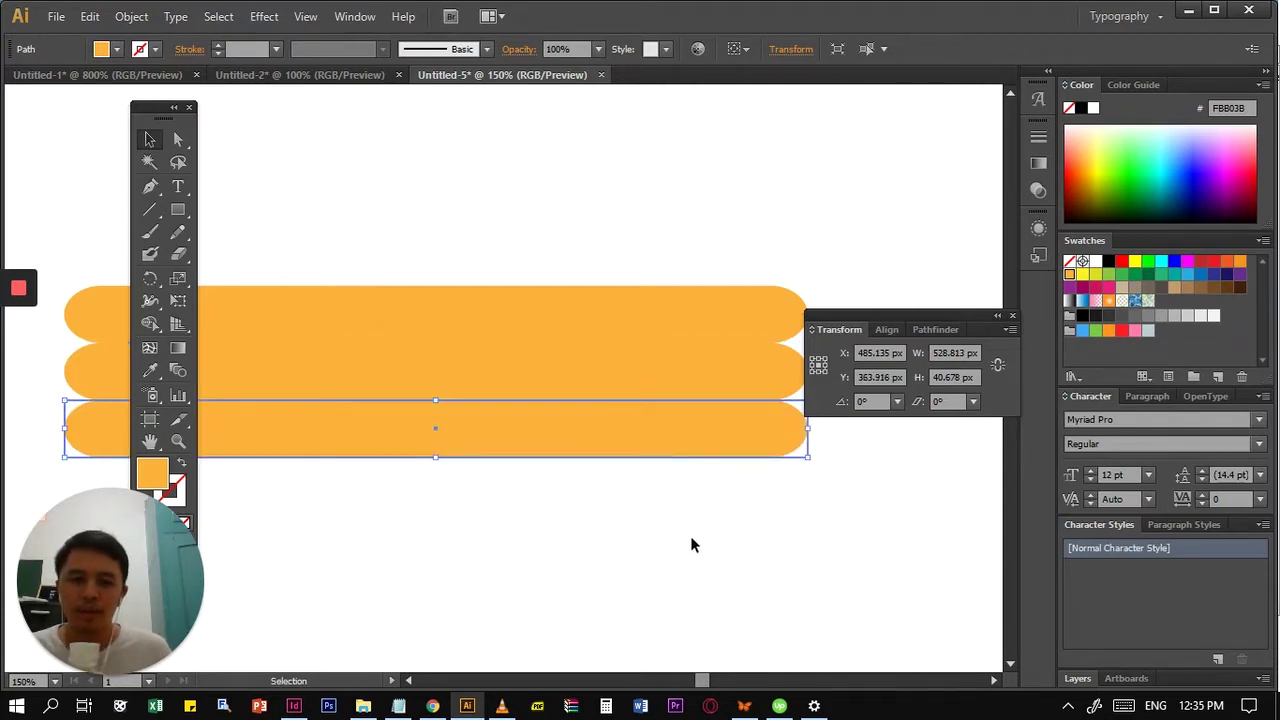
pyautogui.click(690, 536)
pyautogui.click(659, 364)
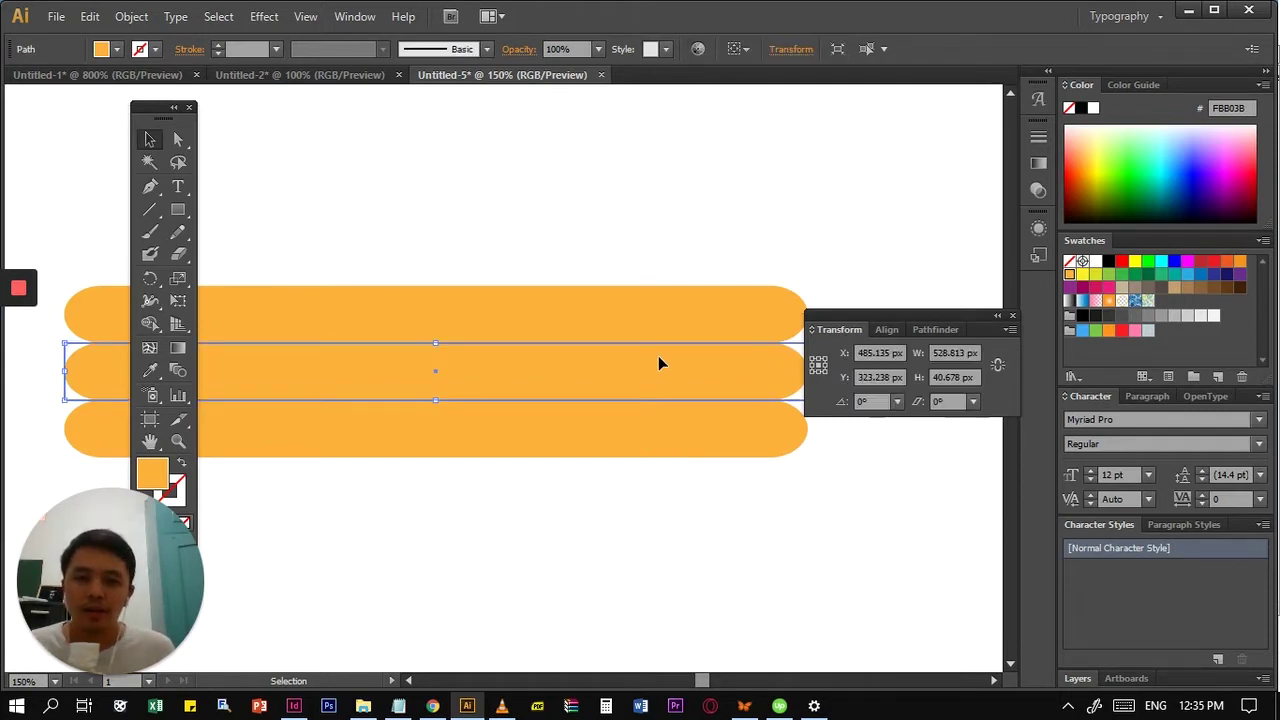
# - Fill the middle bar with a darker orange, E29939
pyautogui.keyDown('shift'); pyautogui.click(225, 430); pyautogui.keyUp('shift')
pyautogui.doubleClick(166, 479)
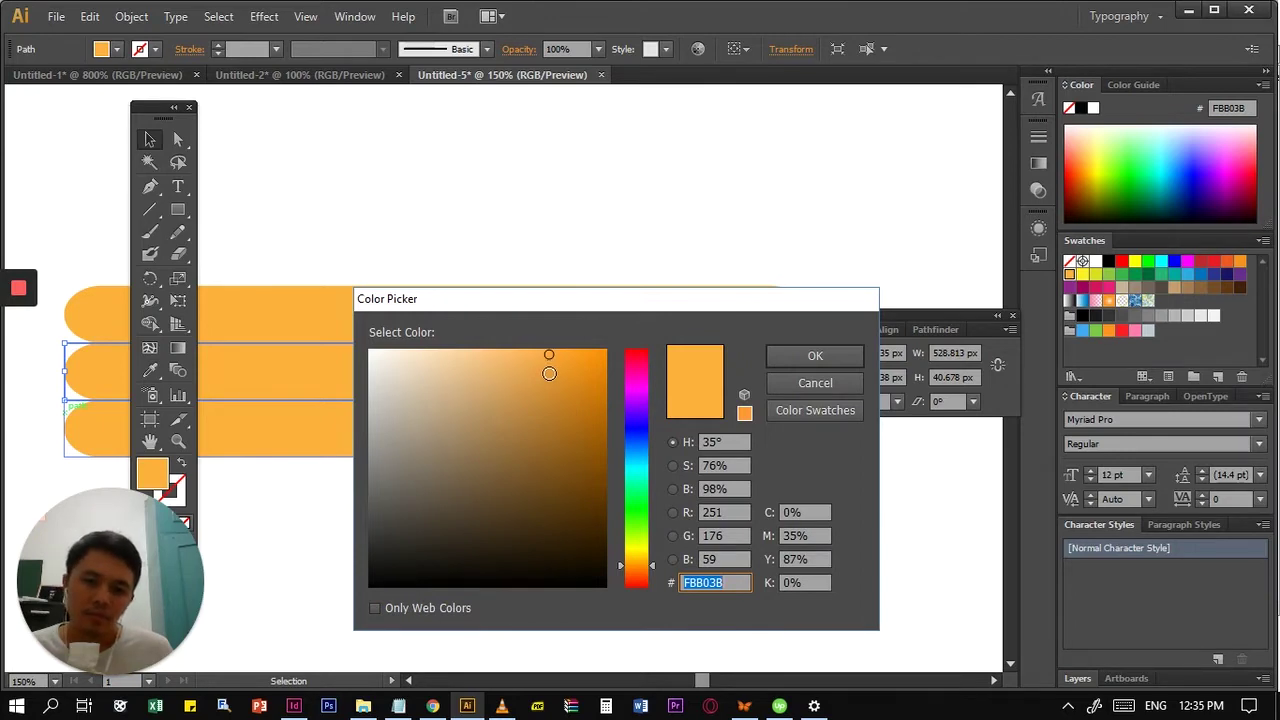
pyautogui.click(549, 373)
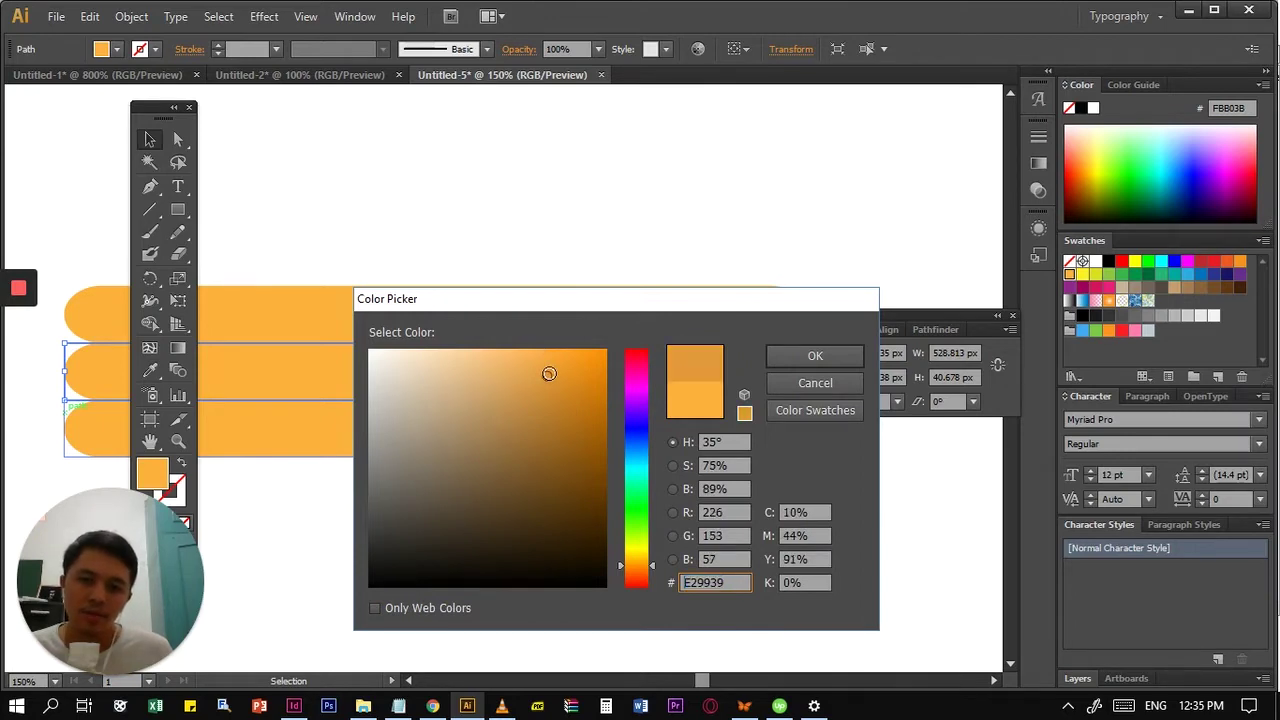
pyautogui.click(781, 354)
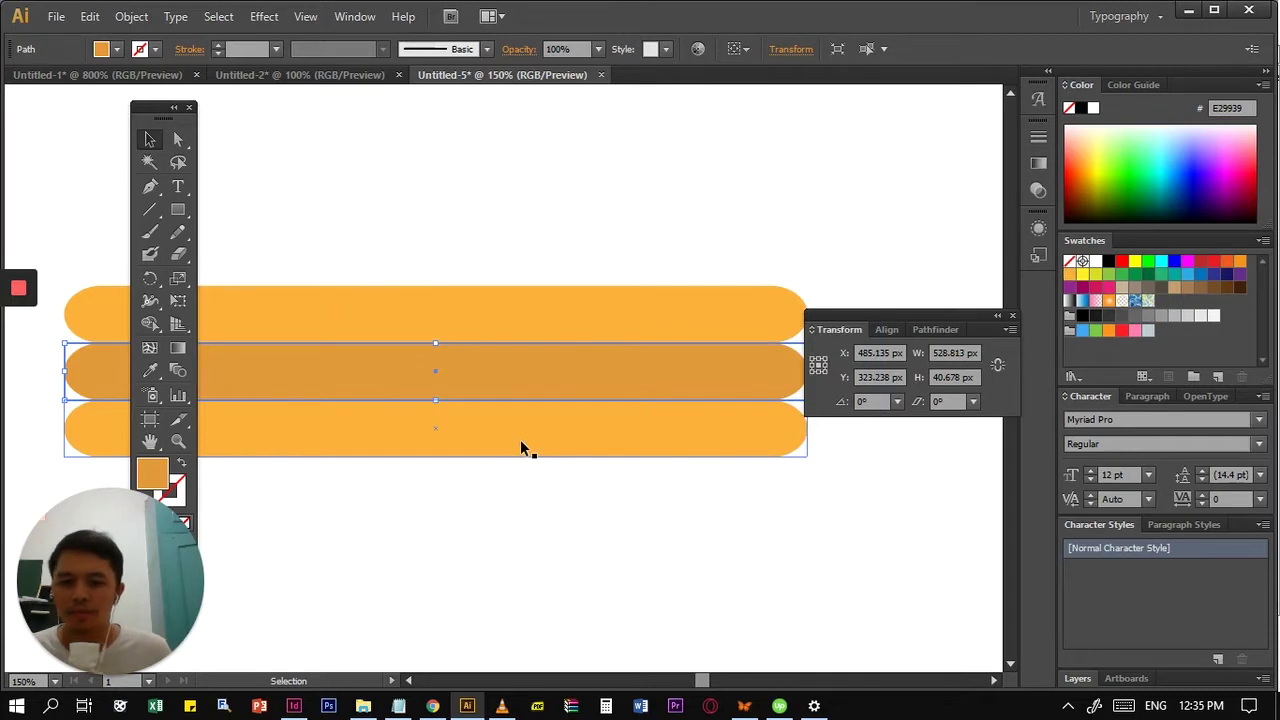
# - Give the bottom bar an even darker orange fill, C98535
pyautogui.click(520, 441)
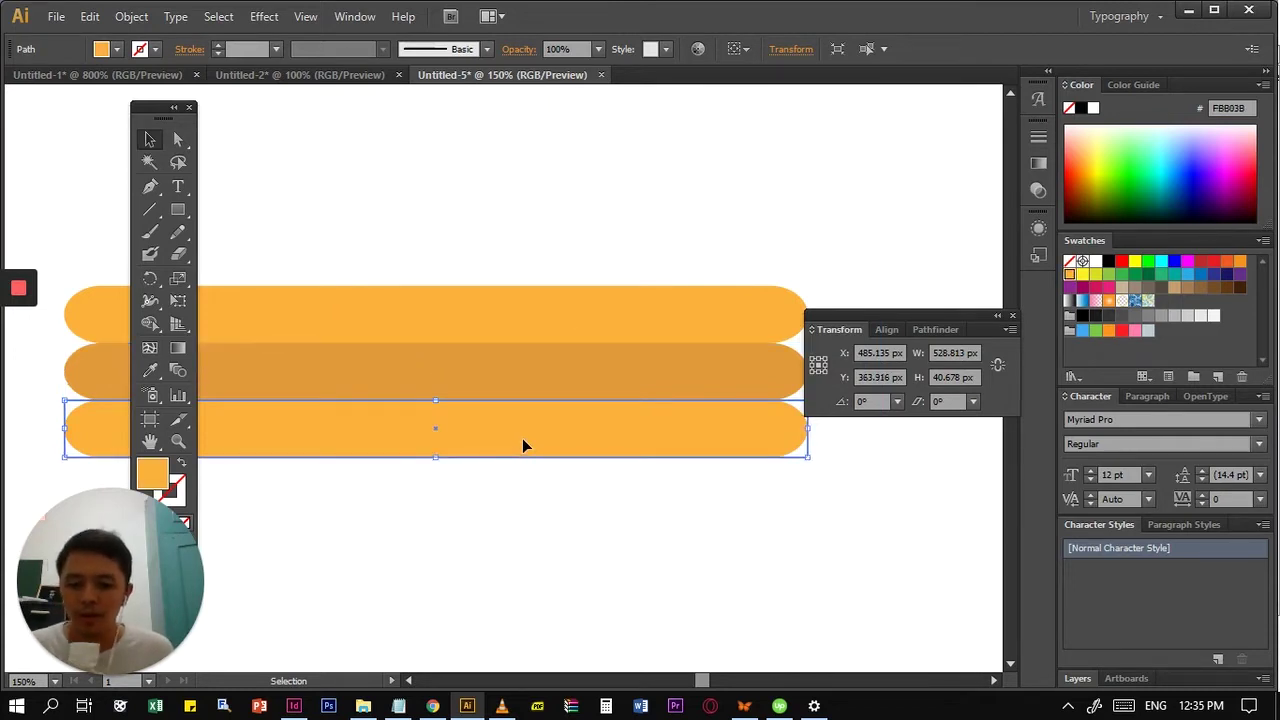
pyautogui.press('i')
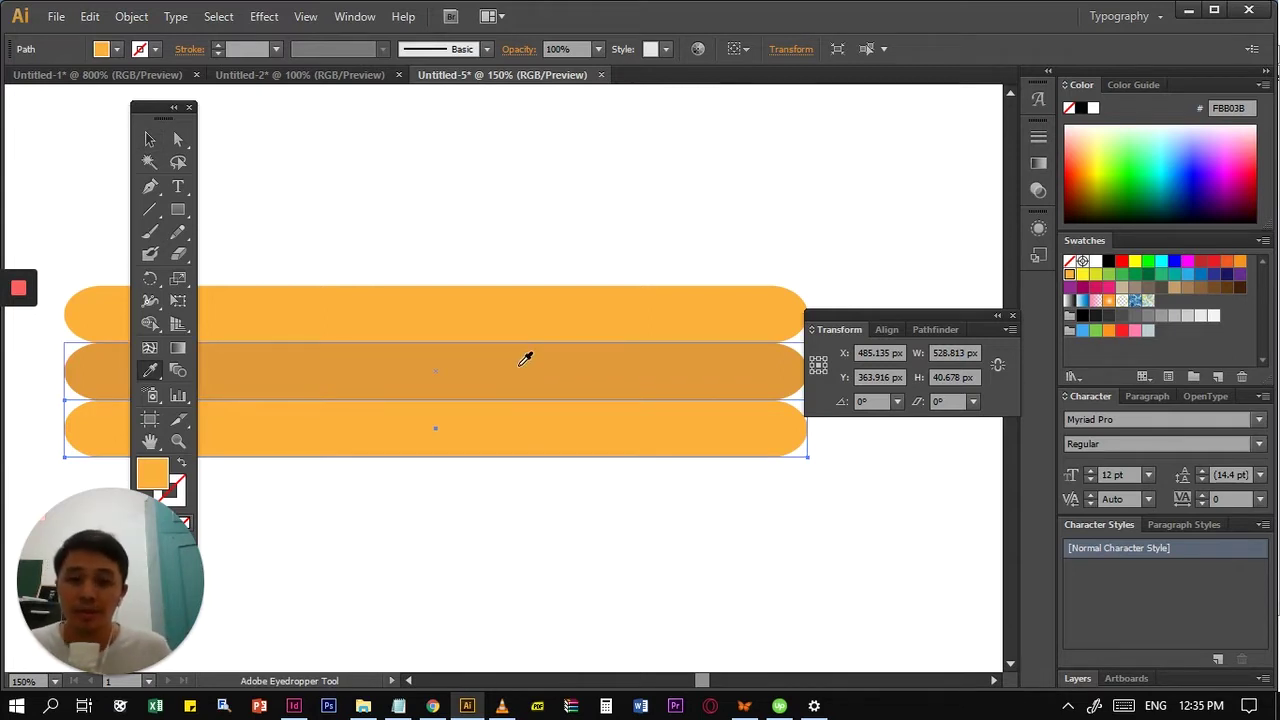
pyautogui.click(525, 358)
pyautogui.press('v')
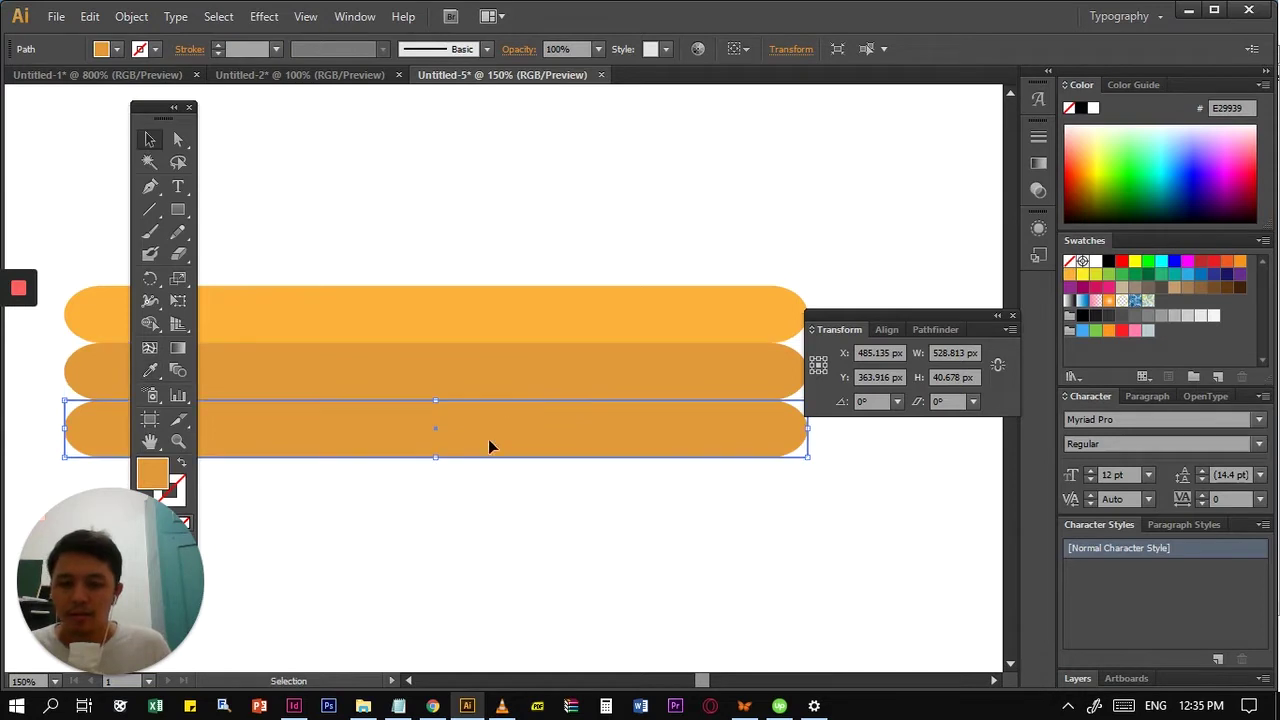
pyautogui.click(474, 512)
pyautogui.press('a')
pyautogui.click(479, 444)
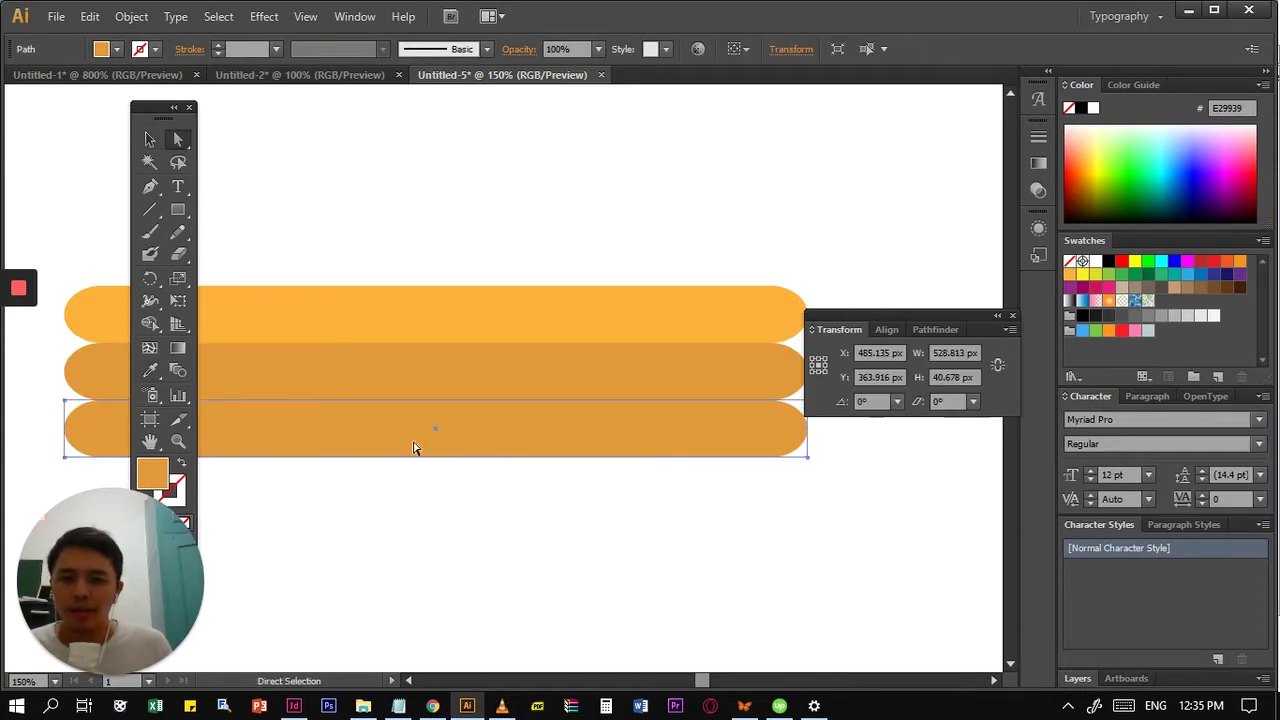
pyautogui.doubleClick(152, 474)
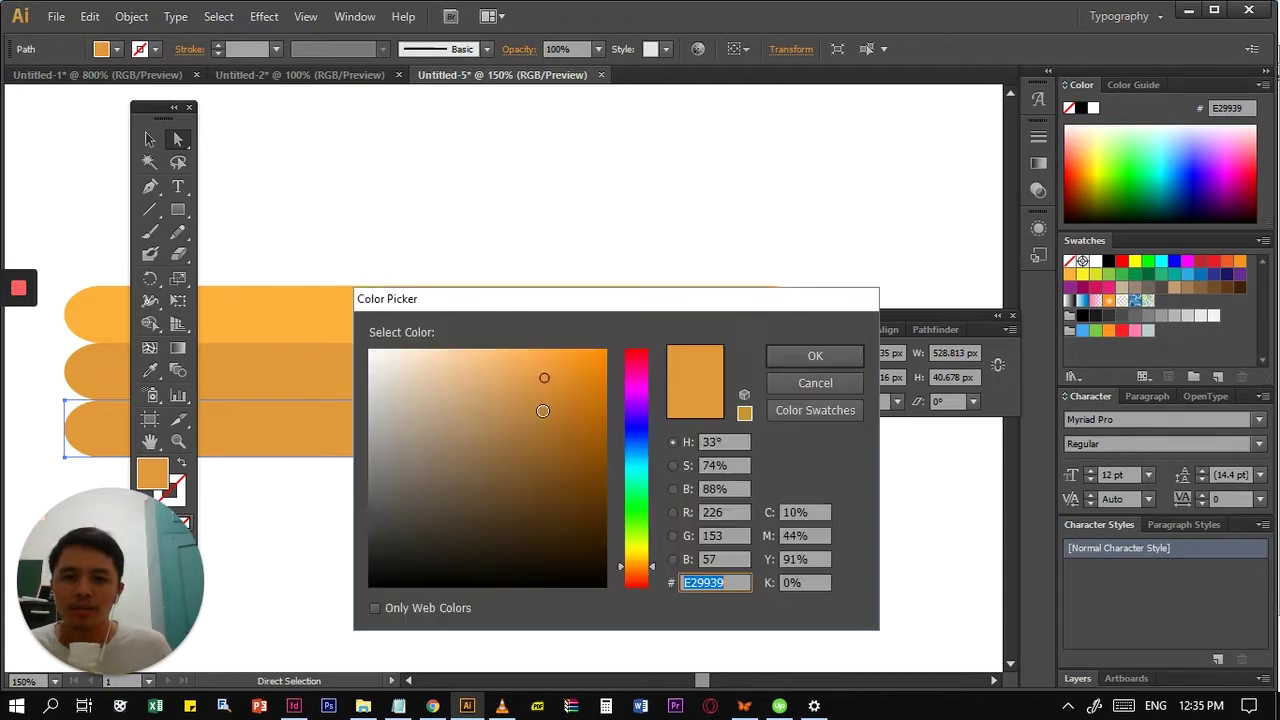
pyautogui.click(546, 394)
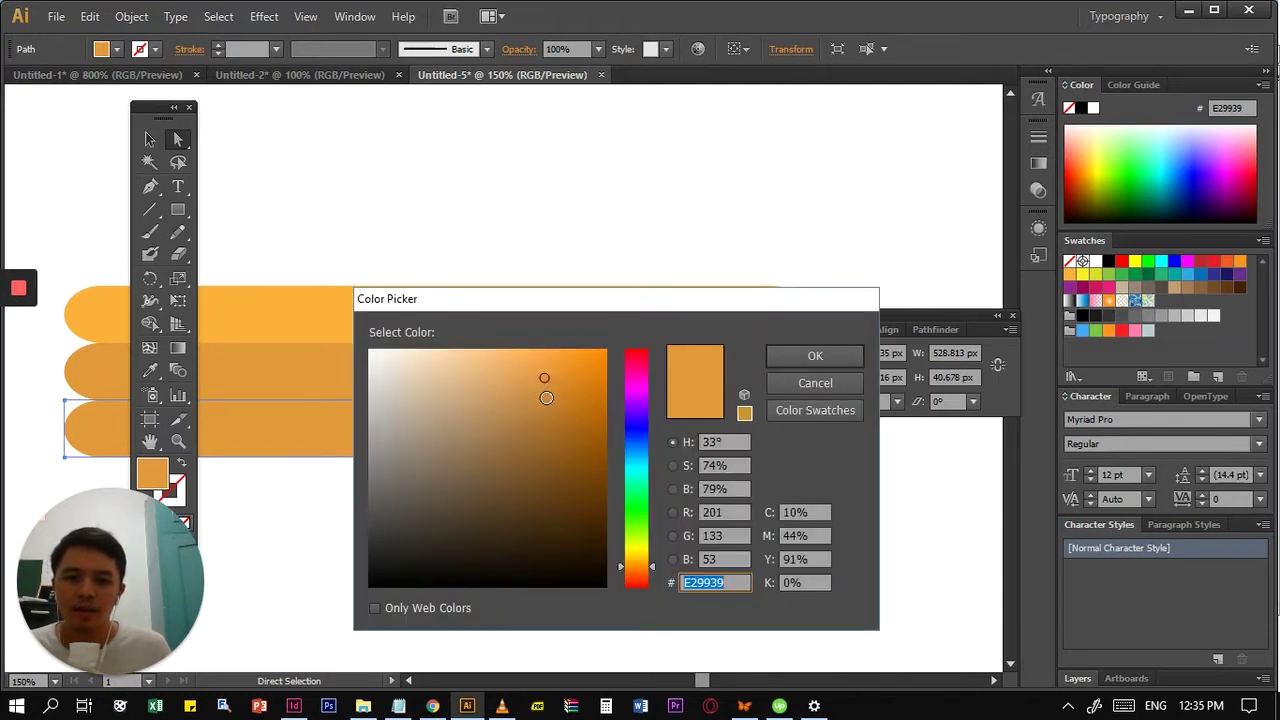
pyautogui.click(844, 360)
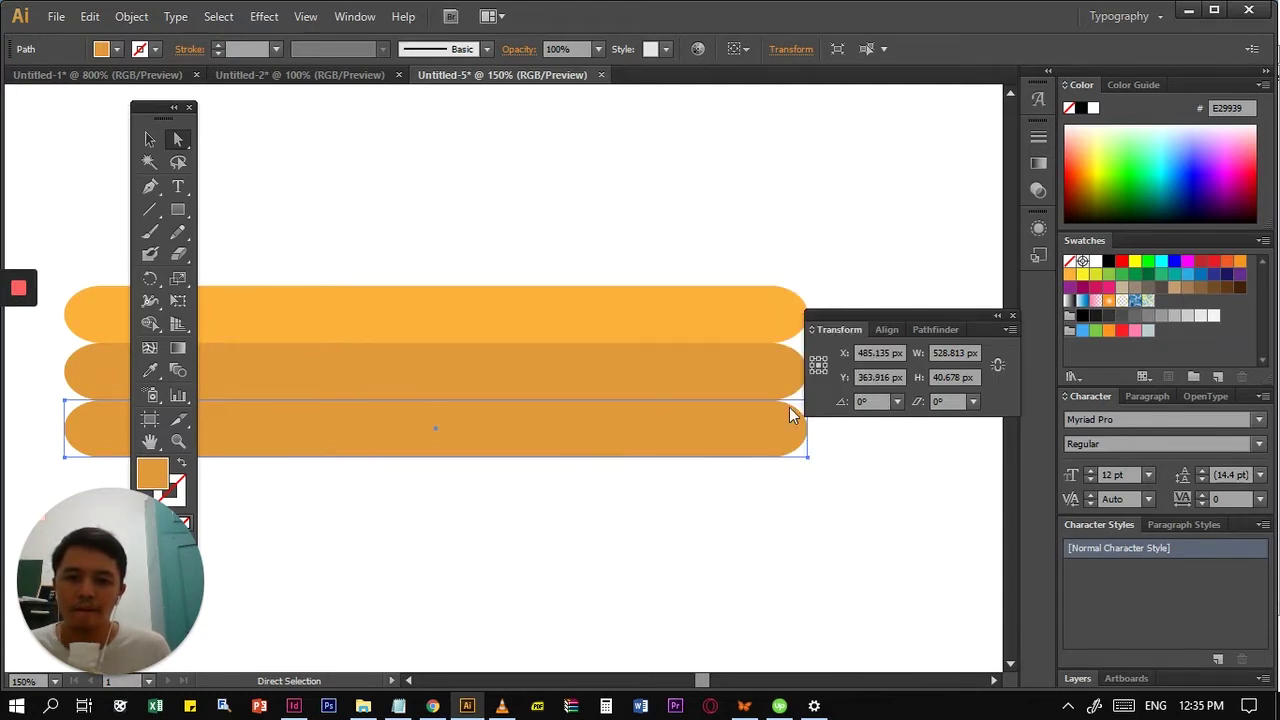
pyautogui.click(631, 557)
pyautogui.moveTo(694, 503); pyautogui.dragTo(591, 580)
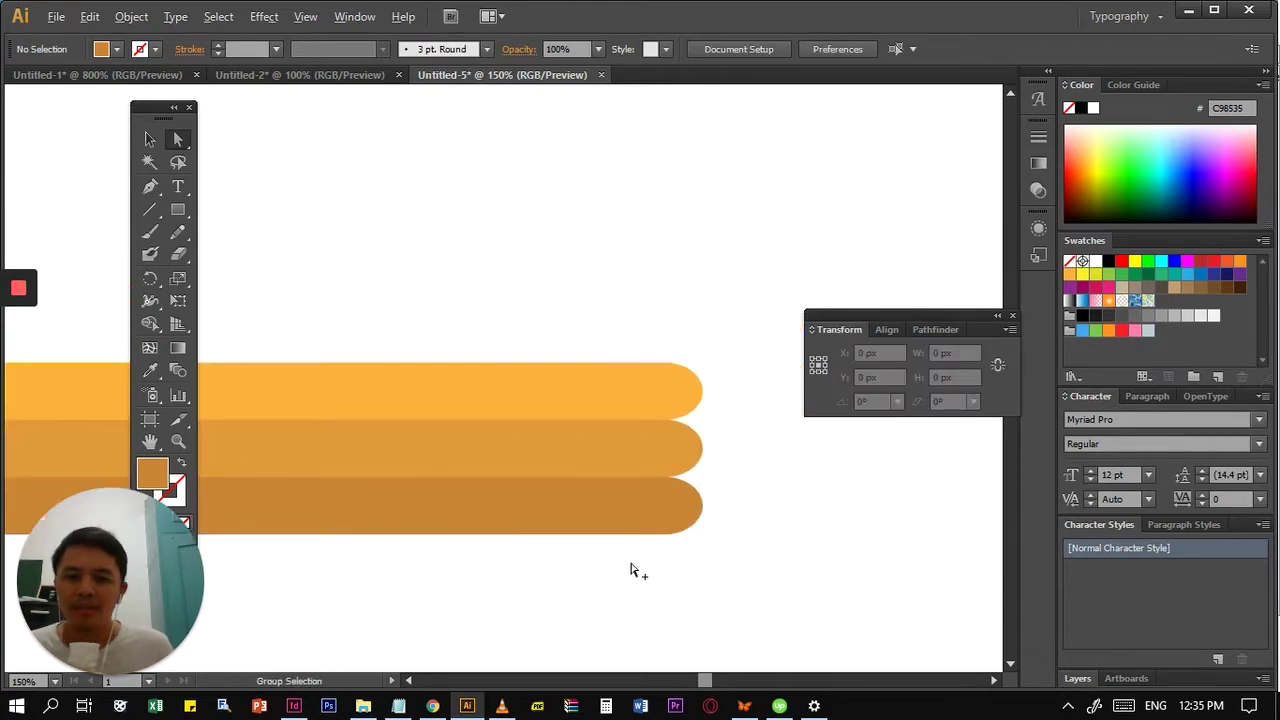
# - Draw a 122 px square at the right end of the stacked bars
pyautogui.scroll(-1, 631, 569)
pyautogui.moveTo(712, 572); pyautogui.dragTo(749, 517)
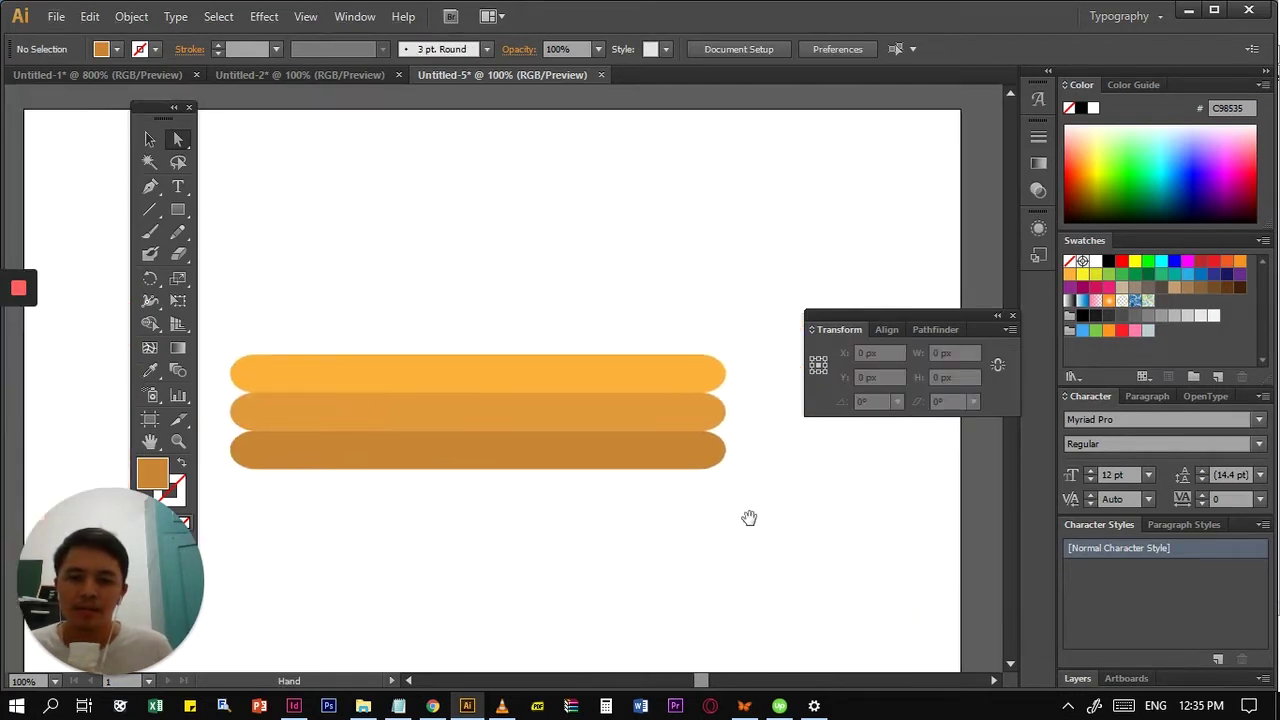
pyautogui.click(529, 374)
pyautogui.moveTo(500, 376); pyautogui.dragTo(471, 391)
pyautogui.click(706, 530)
pyautogui.moveTo(734, 531); pyautogui.dragTo(400, 327)
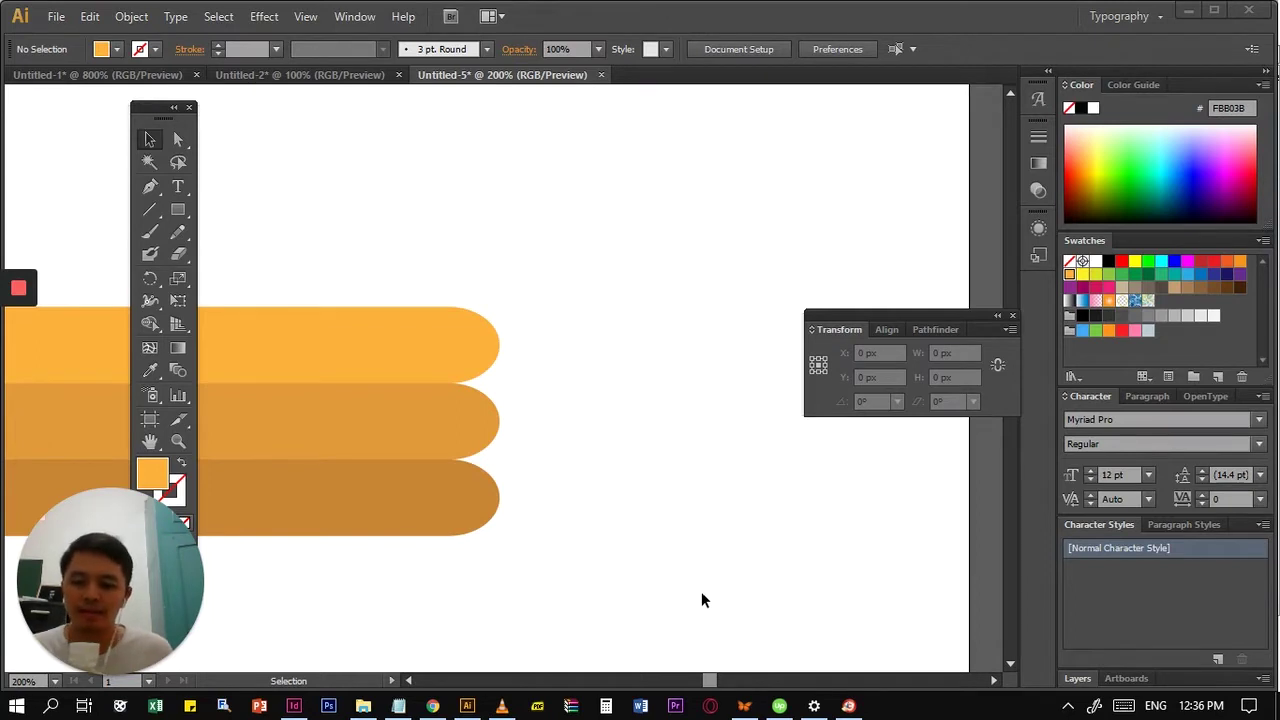
pyautogui.click(178, 210)
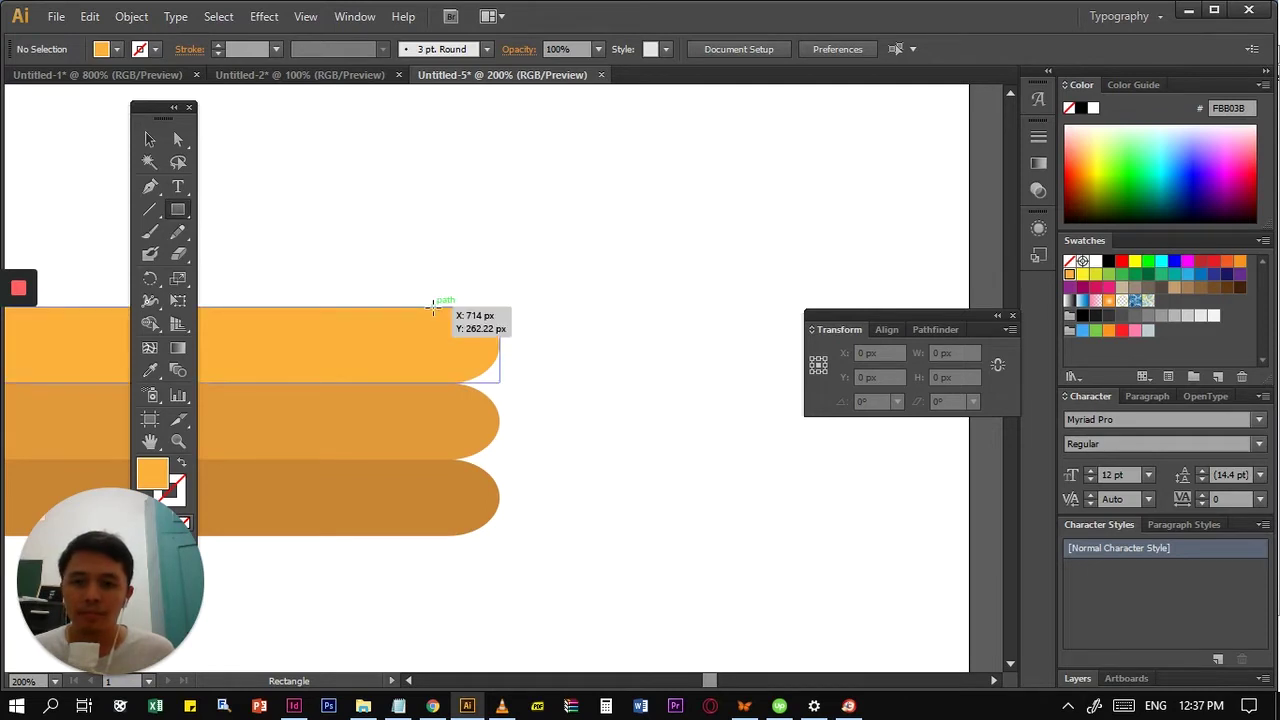
pyautogui.moveTo(434, 308); pyautogui.dragTo(663, 536)
# - Turn the square into a right-pointing triangle by adding a mid-right anchor and deleting both right corners
pyautogui.press('v')
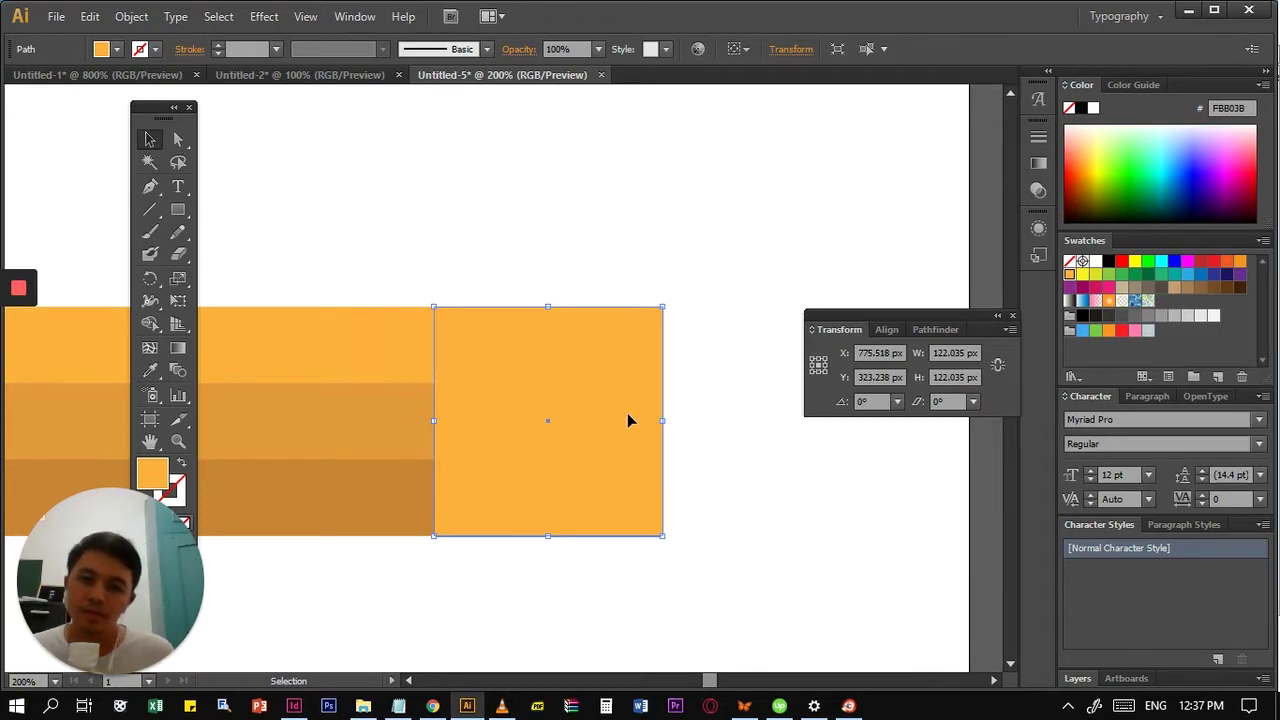
pyautogui.press('p')
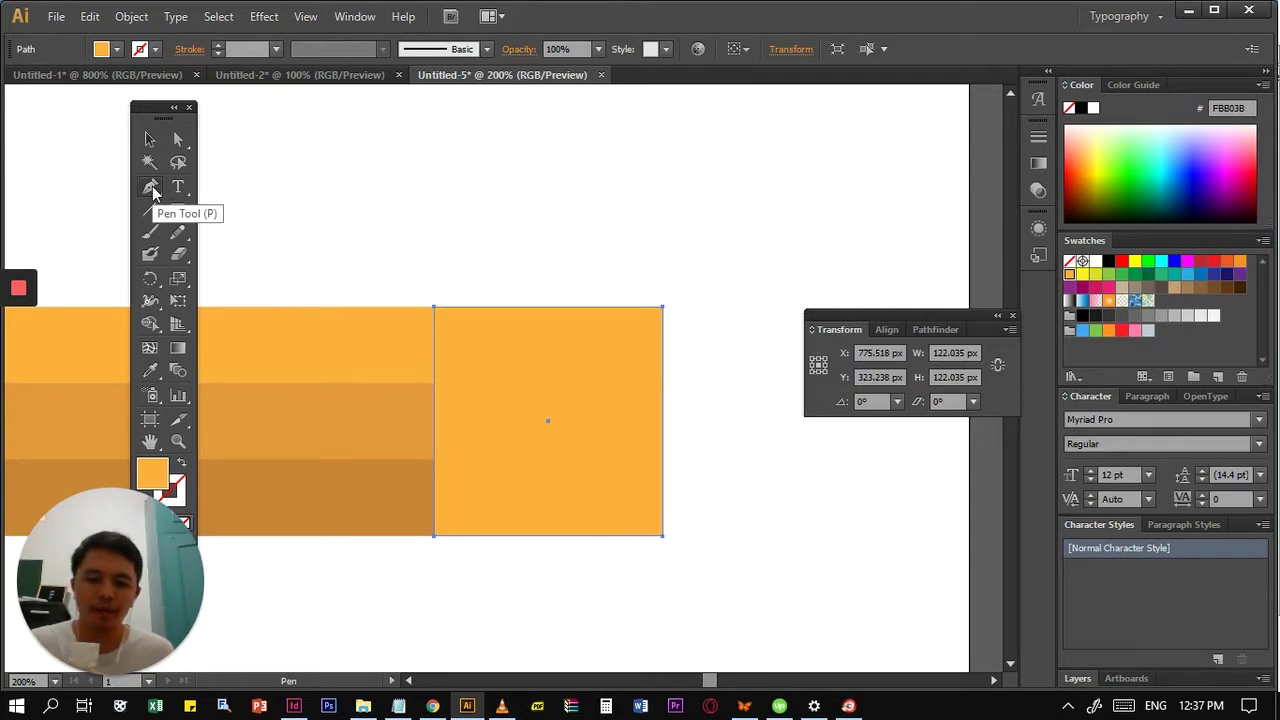
pyautogui.click(664, 421)
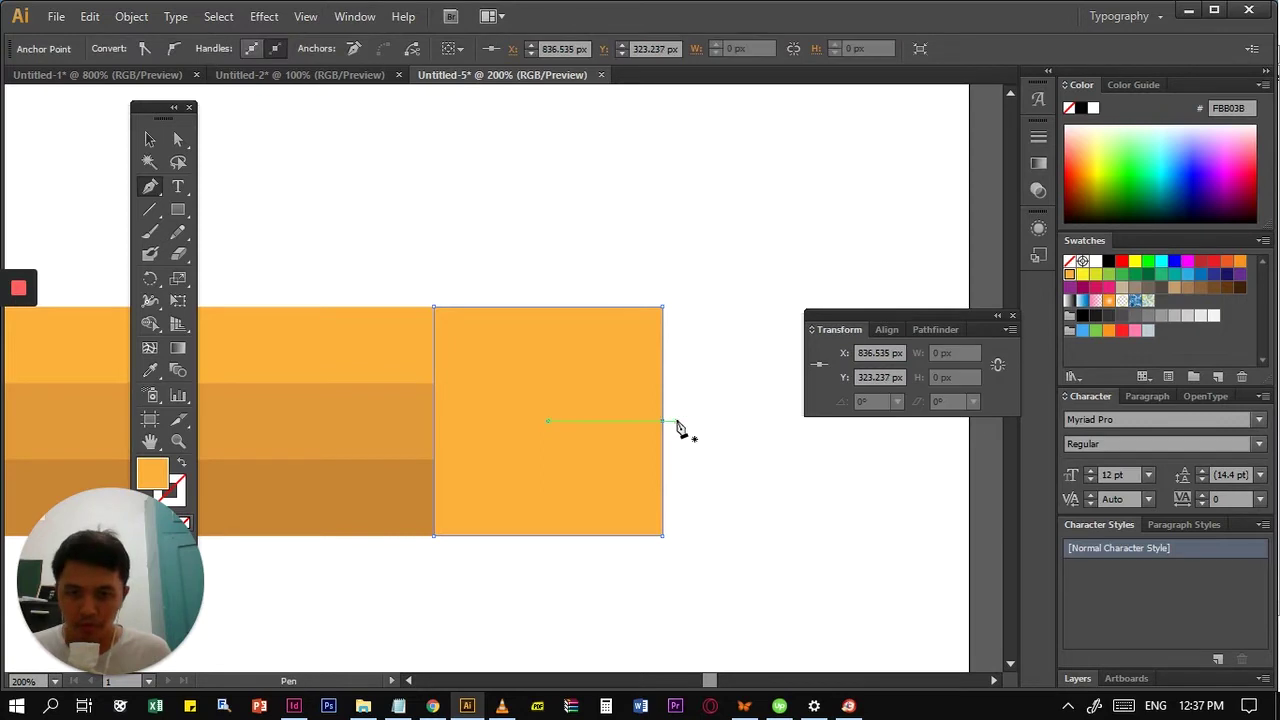
pyautogui.press('a')
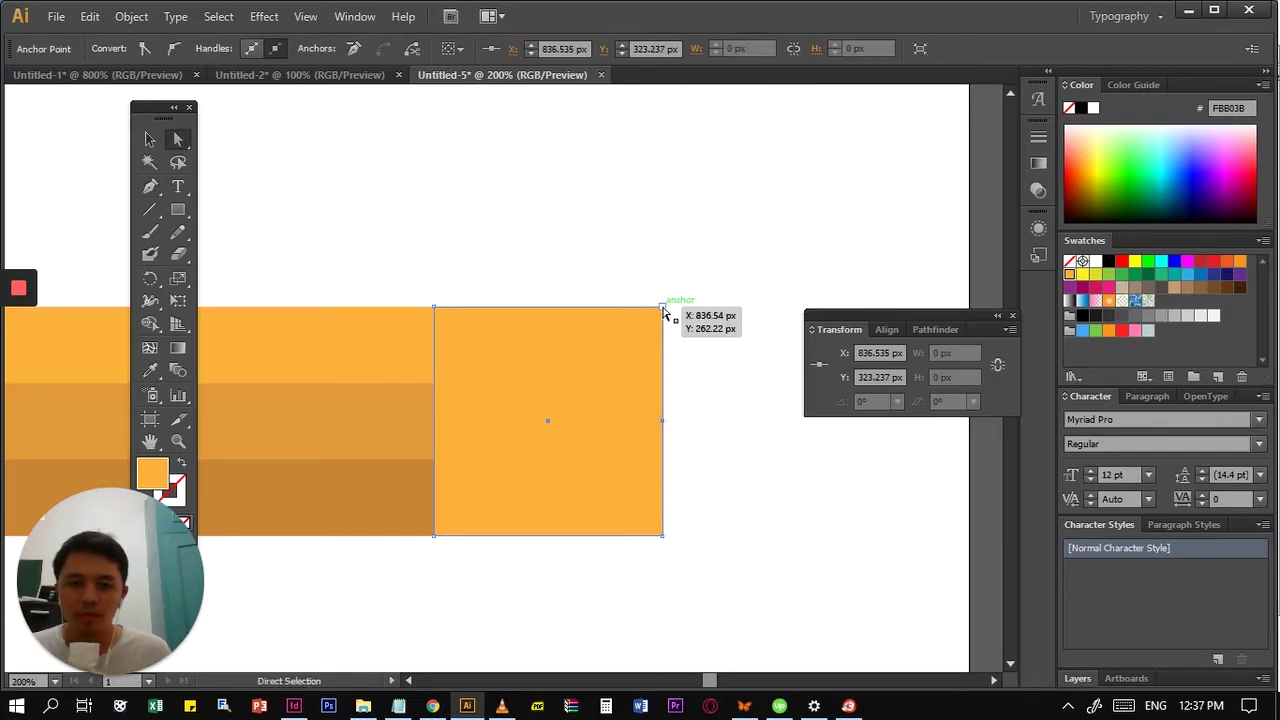
pyautogui.click(663, 307)
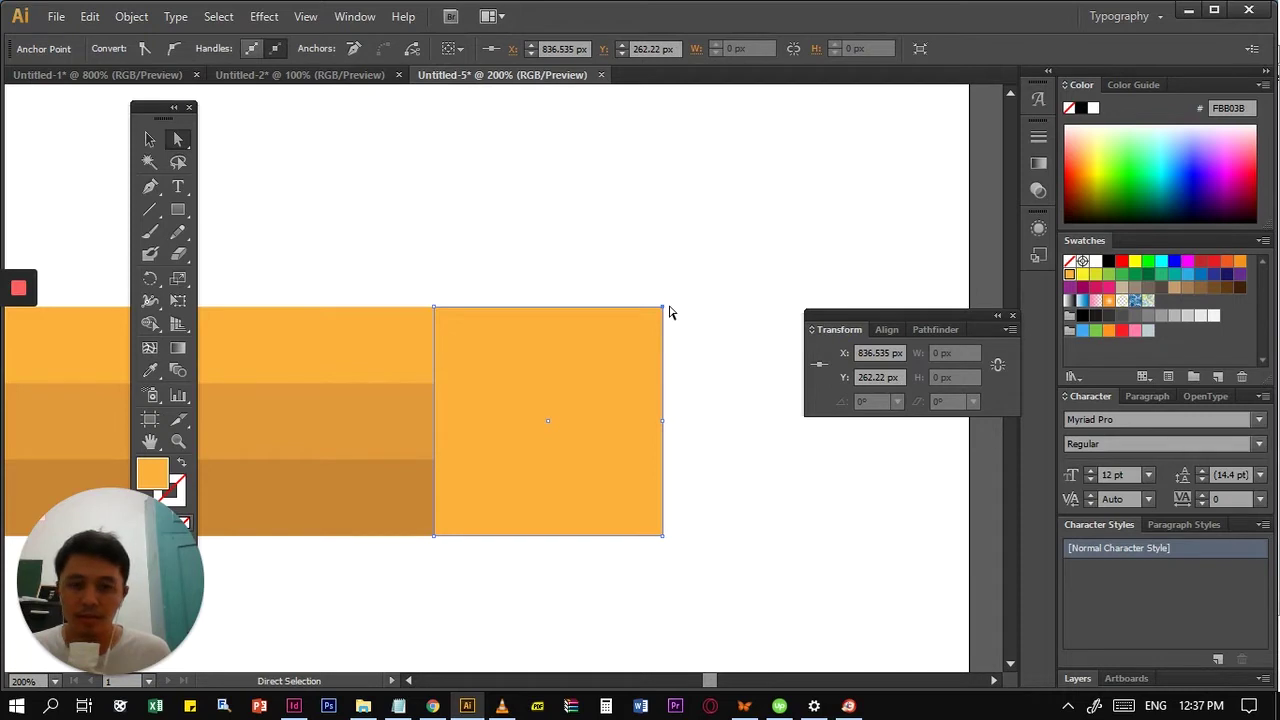
pyautogui.press('v')
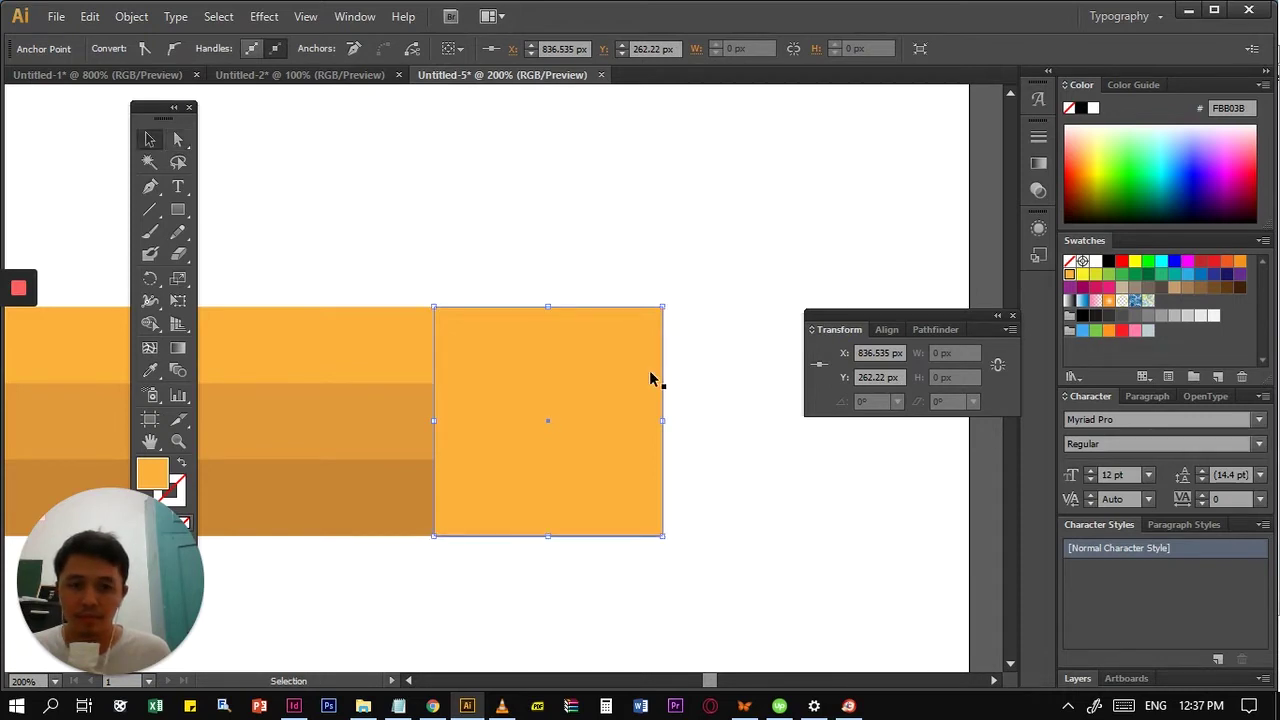
pyautogui.press('p')
pyautogui.click(663, 307)
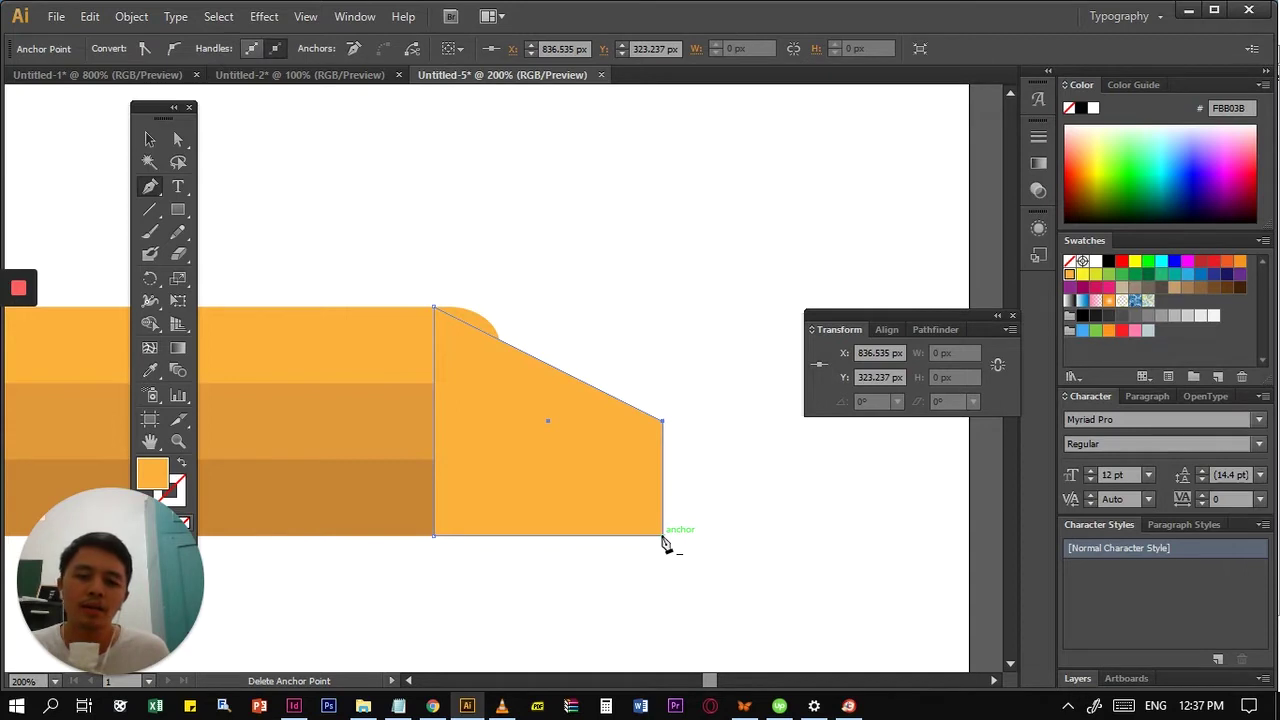
pyautogui.click(662, 537)
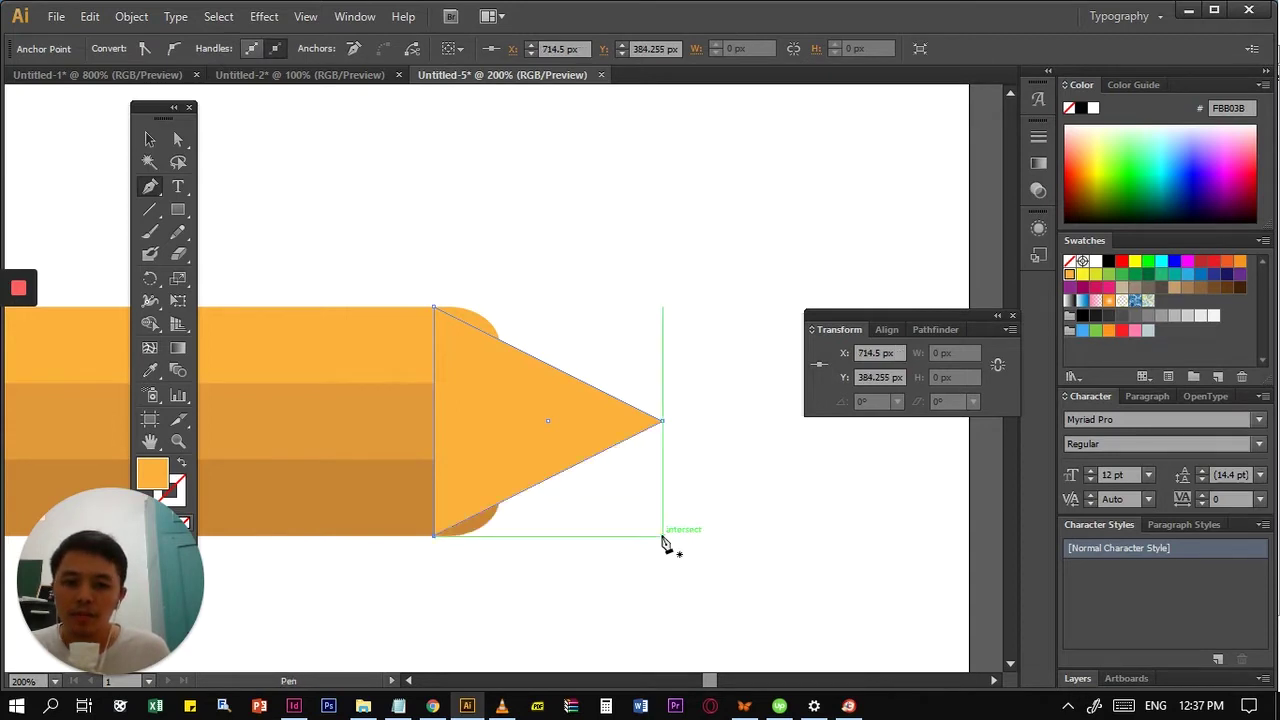
pyautogui.press('v')
pyautogui.click(556, 420)
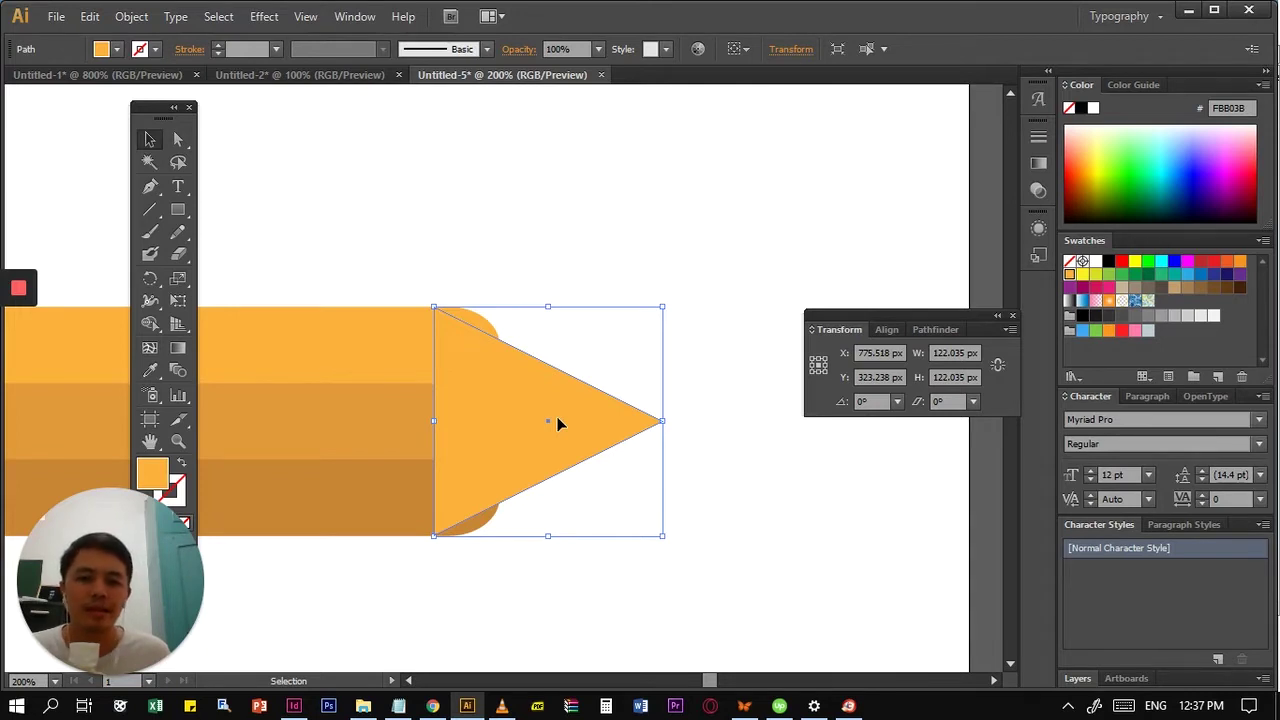
pyautogui.moveTo(557, 424); pyautogui.dragTo(585, 424)
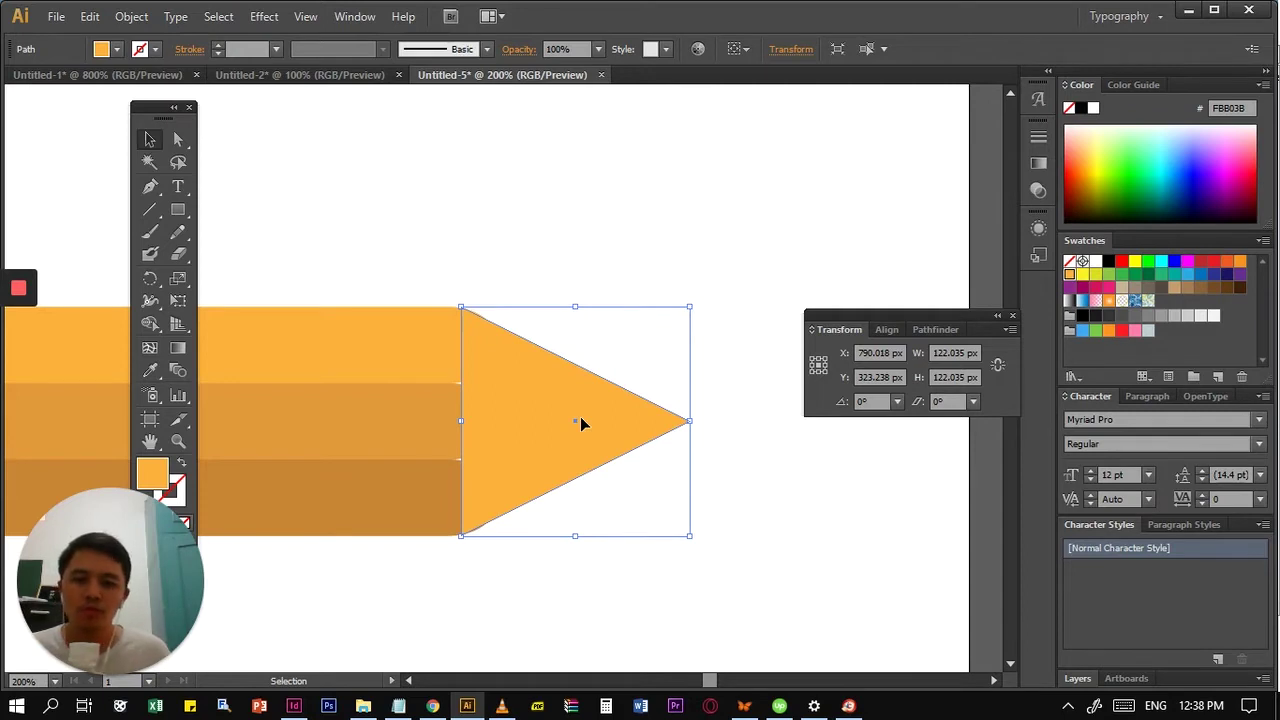
# - Send the triangle to the back and fill it a pale peach
pyautogui.rightClick(580, 425)
pyautogui.moveTo(682, 390)
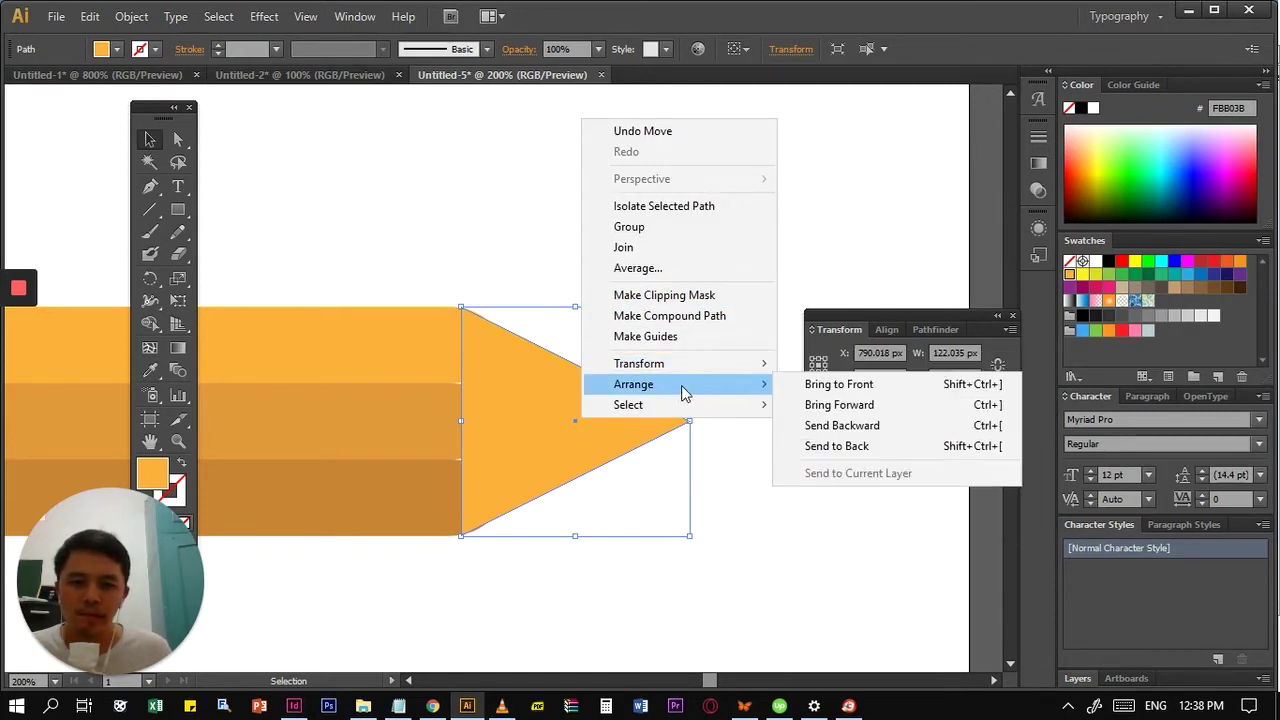
pyautogui.click(848, 450)
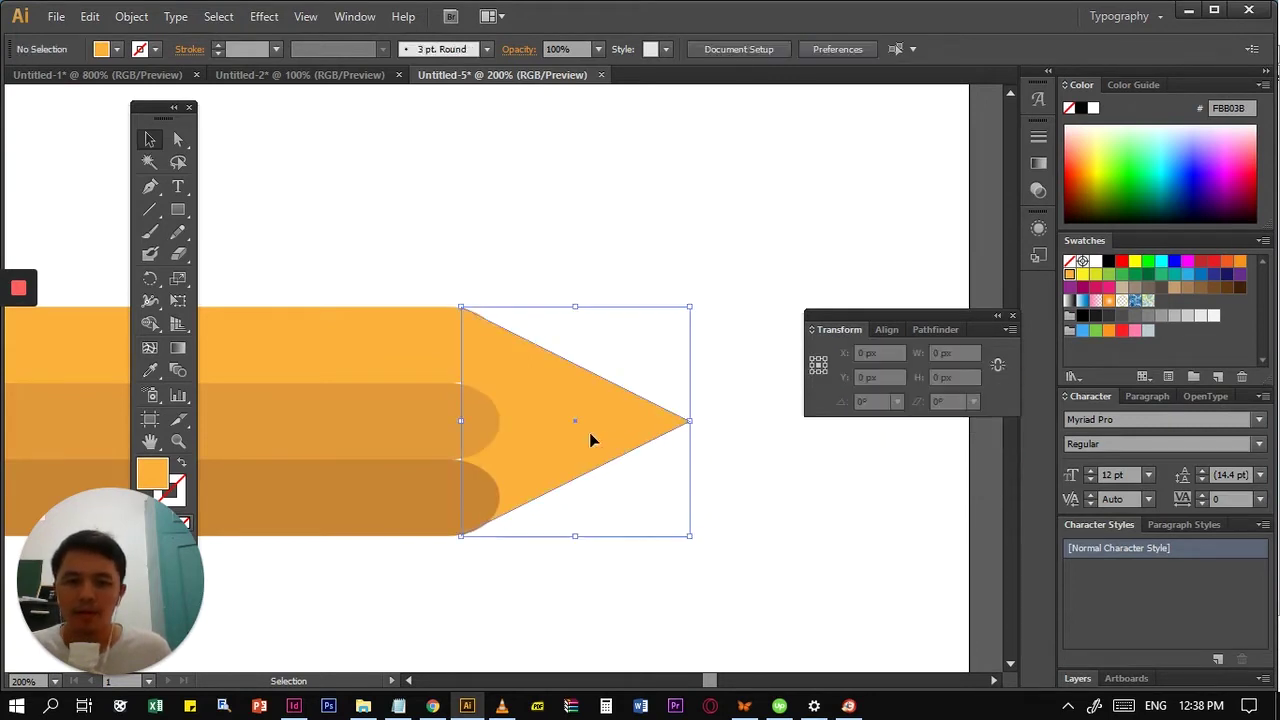
pyautogui.doubleClick(150, 476)
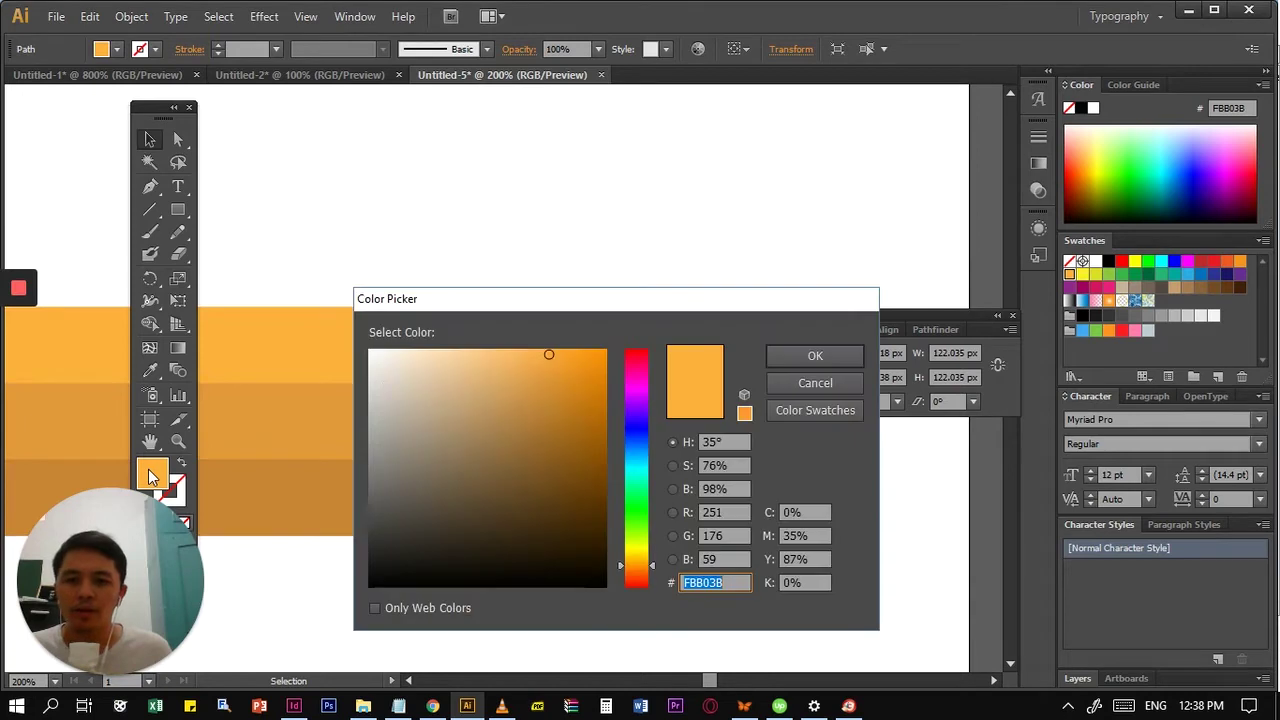
pyautogui.moveTo(434, 367); pyautogui.dragTo(438, 351)
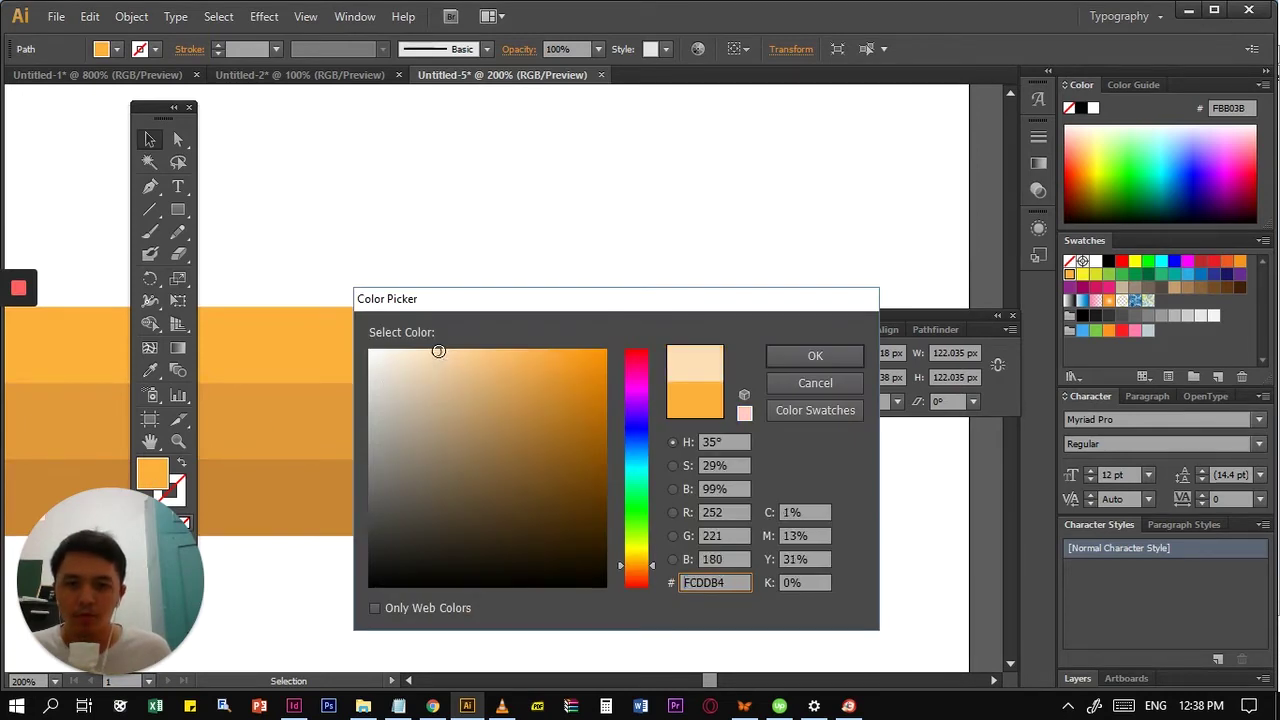
pyautogui.click(819, 356)
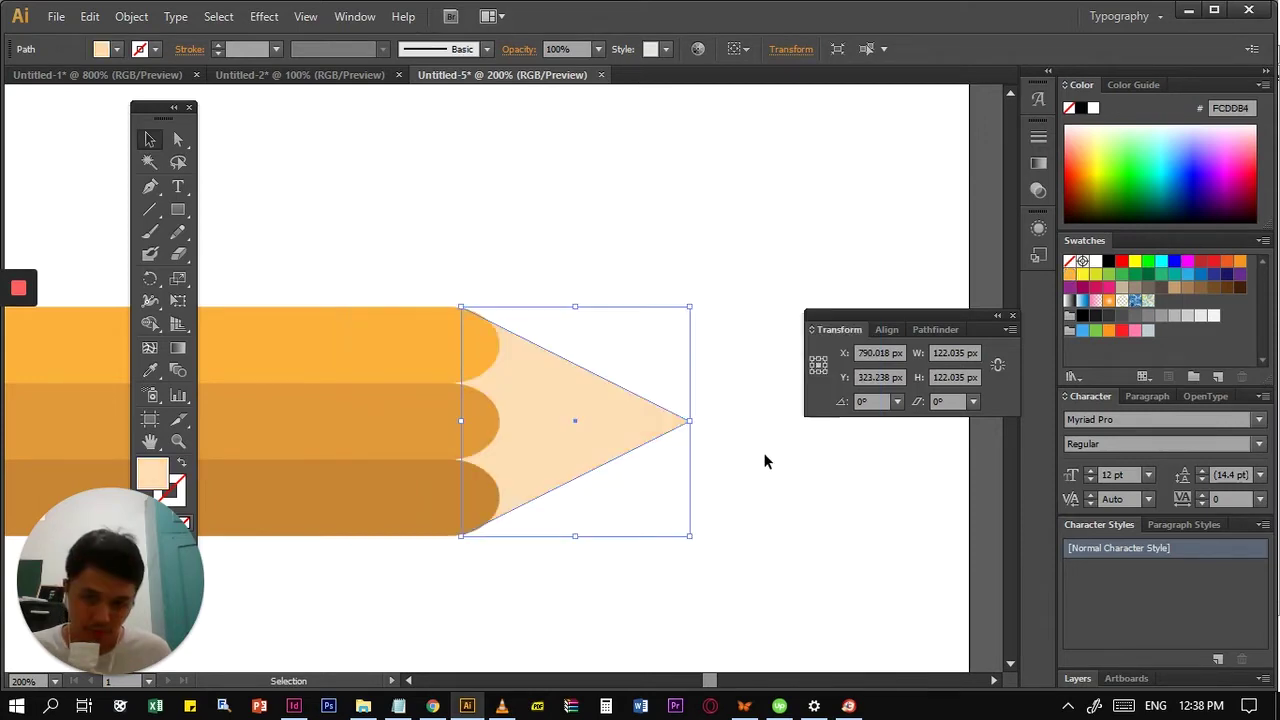
pyautogui.click(755, 452)
# - Change the tip's fill to a slightly warmer peach, F7D3A9
pyautogui.scroll(-3, 674, 340)
pyautogui.hscroll(2, 674, 340)
pyautogui.click(526, 331)
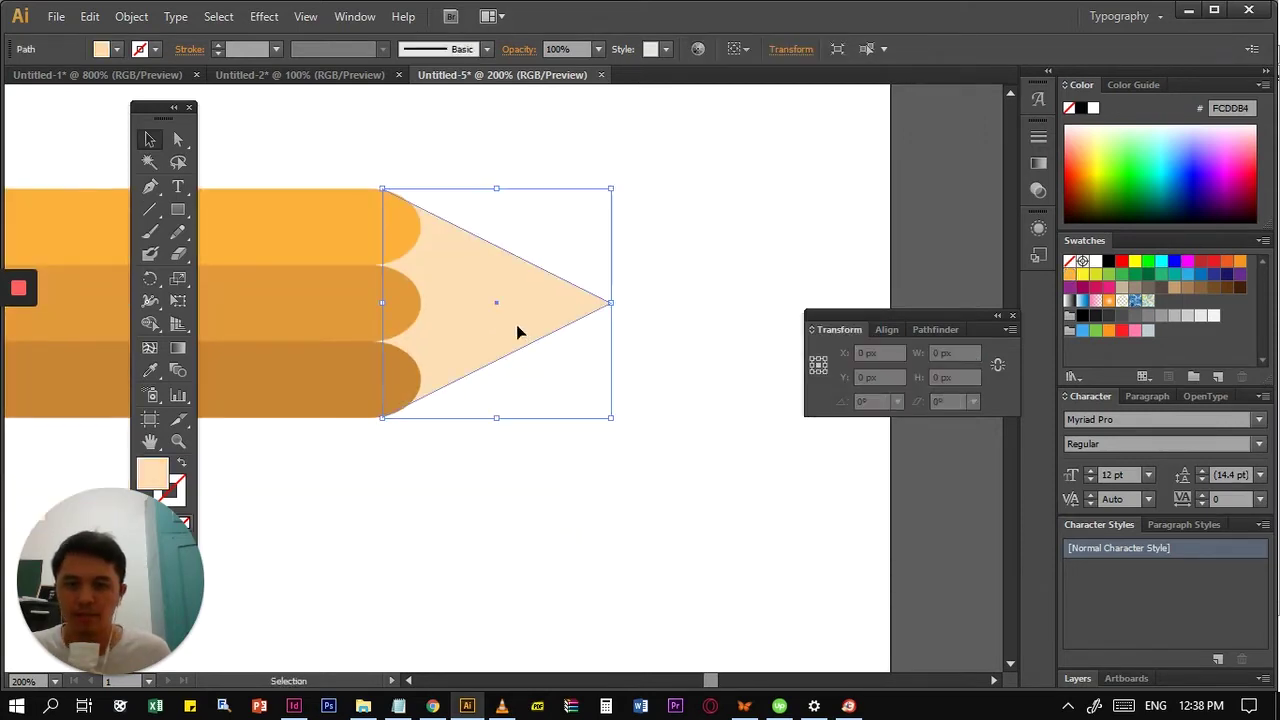
pyautogui.doubleClick(152, 473)
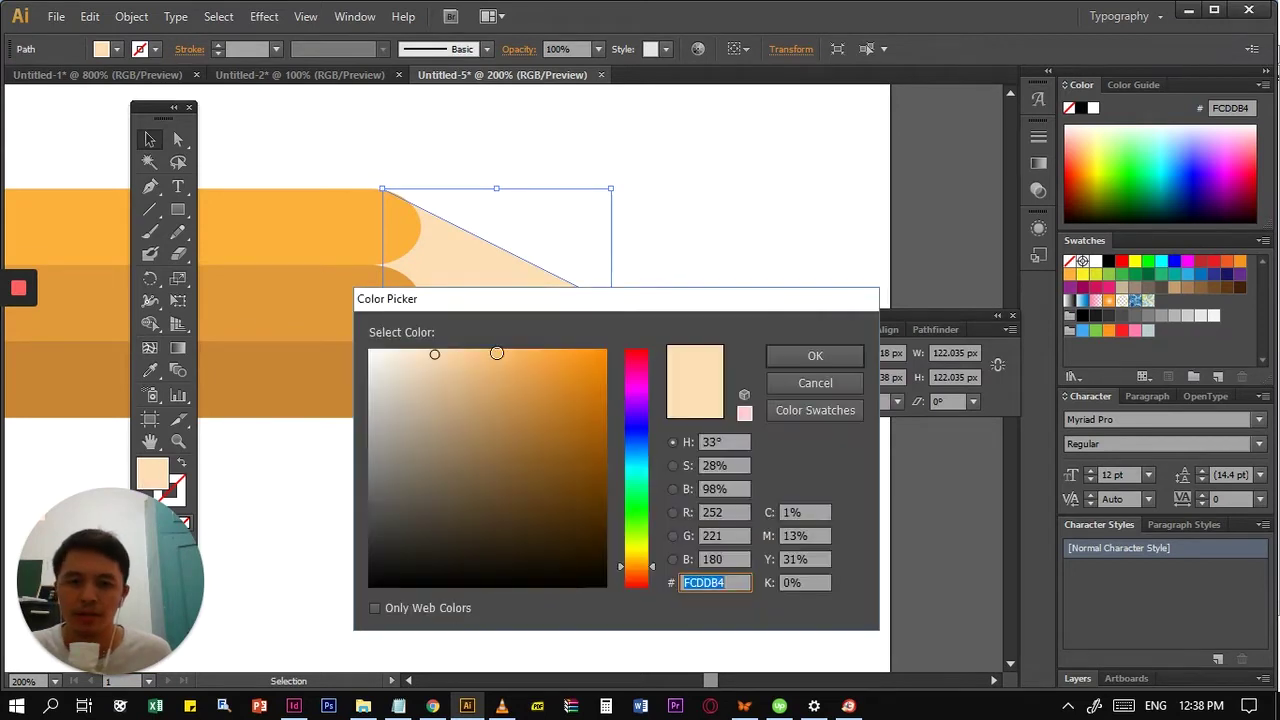
pyautogui.click(444, 356)
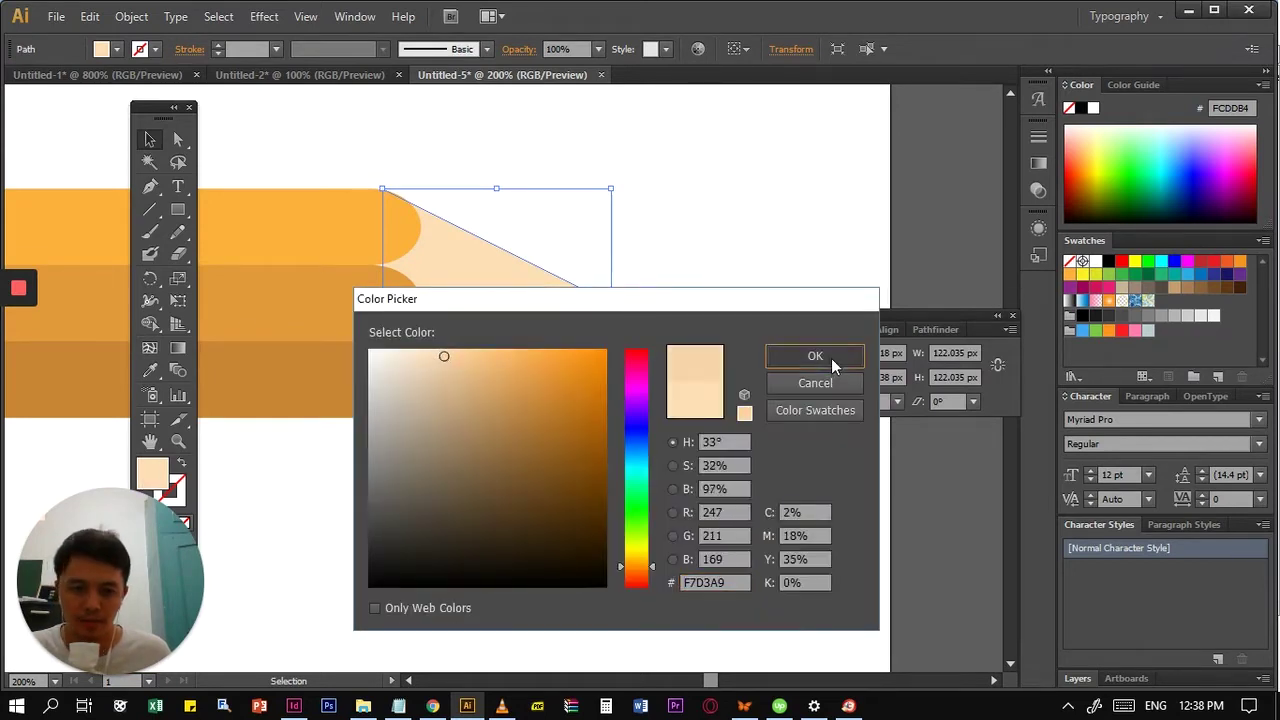
pyautogui.click(815, 356)
pyautogui.click(690, 370)
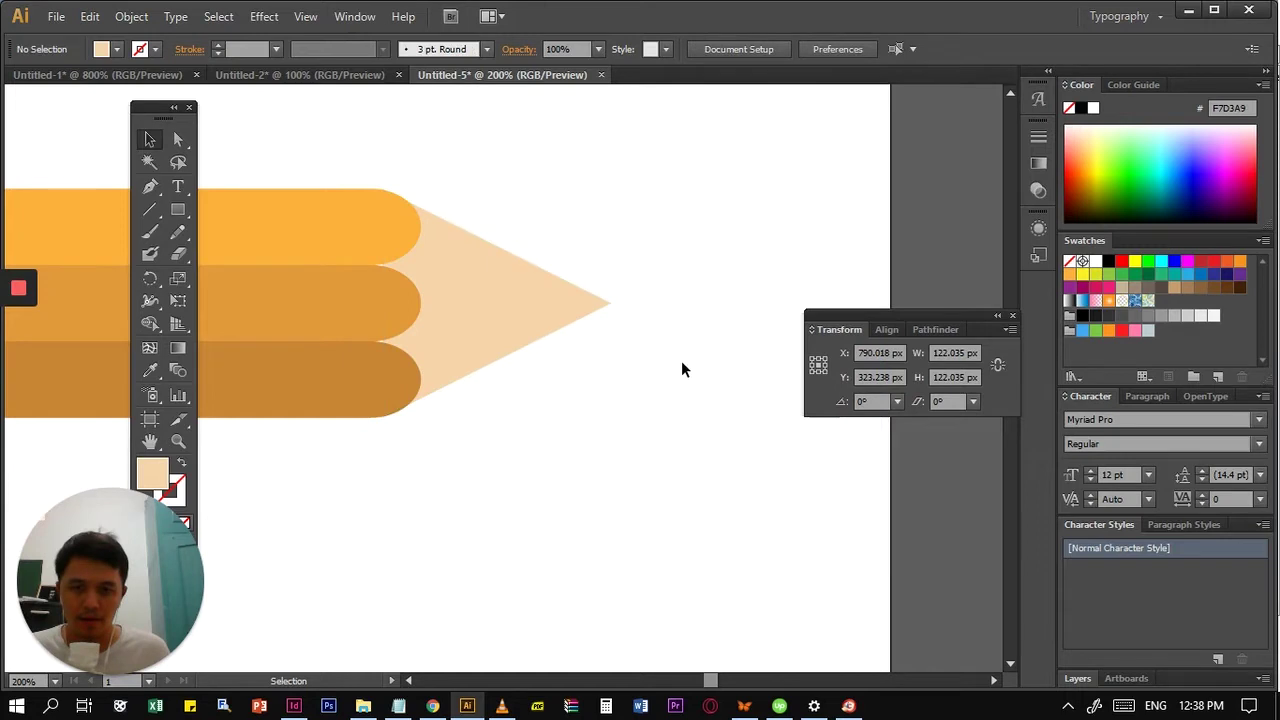
pyautogui.click(178, 209)
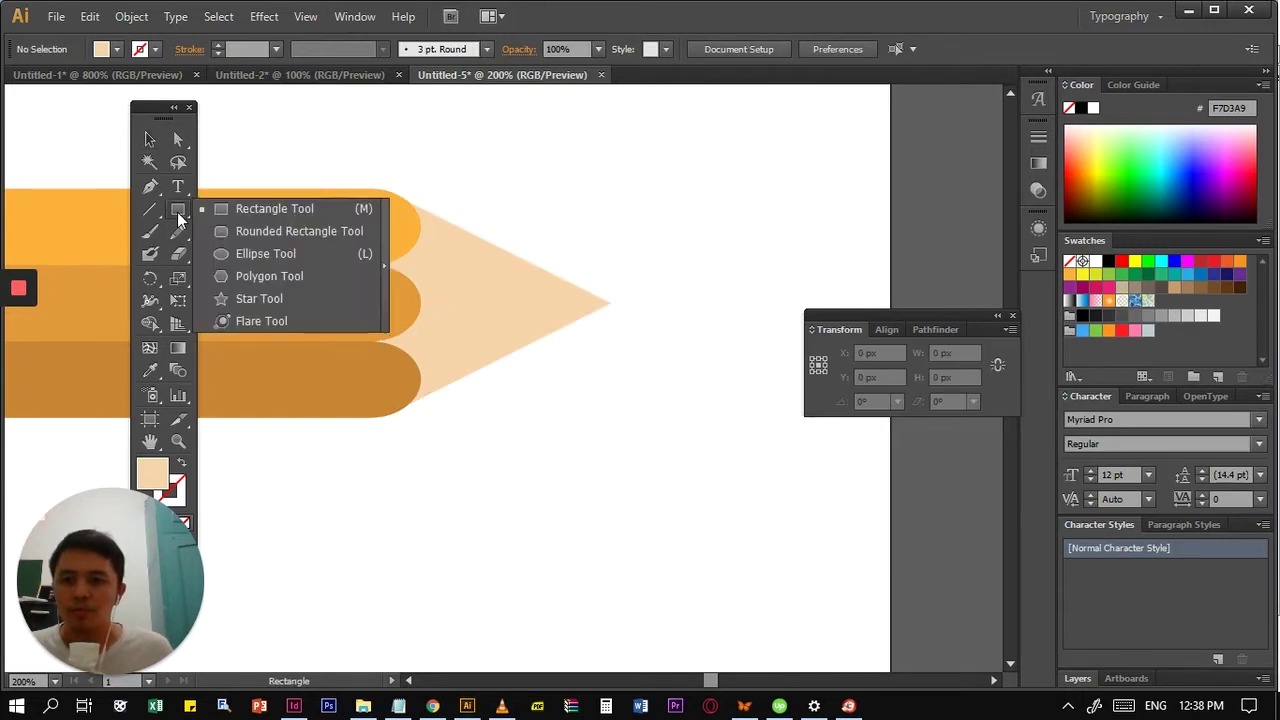
# - Draw an 88 px circle over the tip's point and vertically centre it on the triangle
pyautogui.click(266, 255)
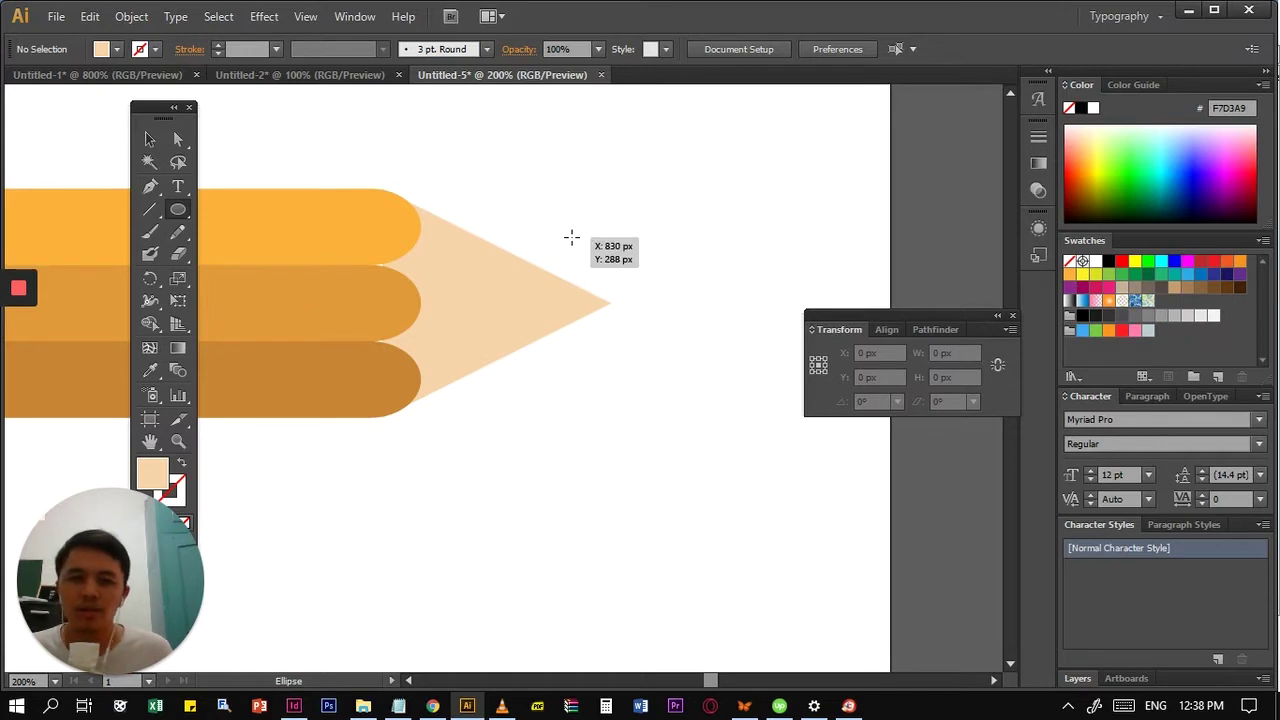
pyautogui.moveTo(571, 237); pyautogui.dragTo(686, 357)
pyautogui.press('v')
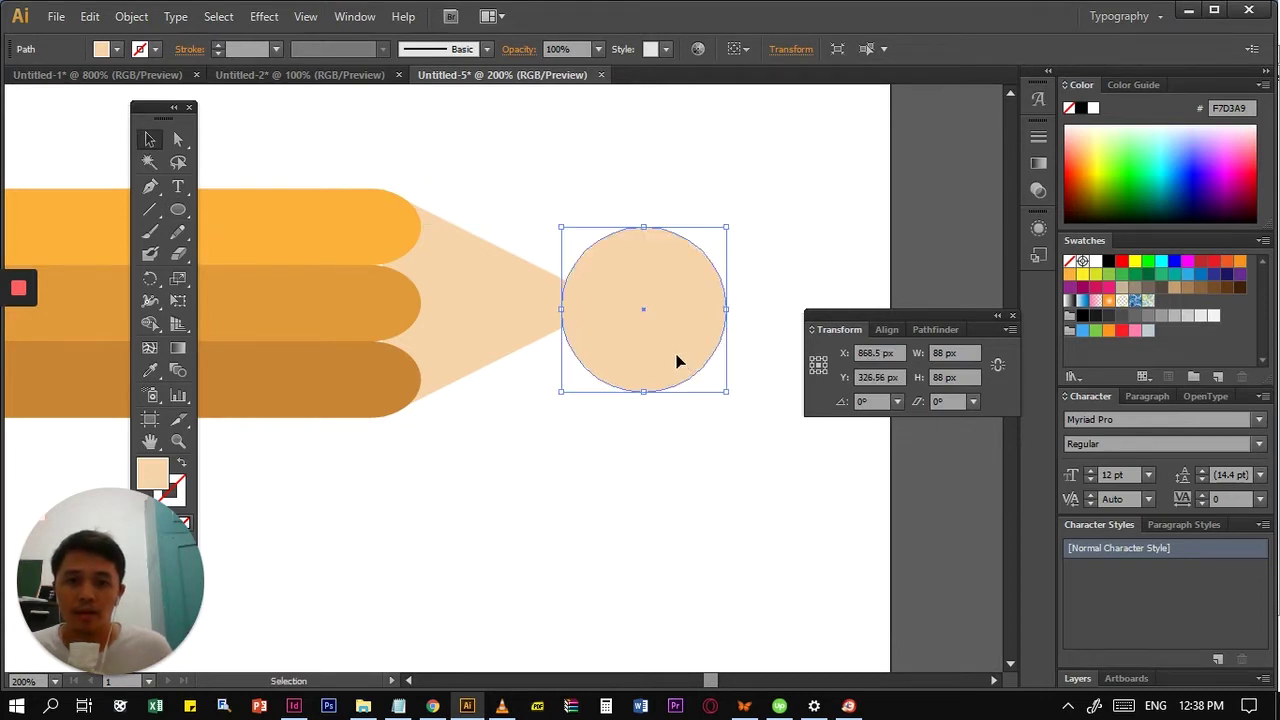
pyautogui.keyDown('shift'); pyautogui.click(484, 307); pyautogui.keyUp('shift')
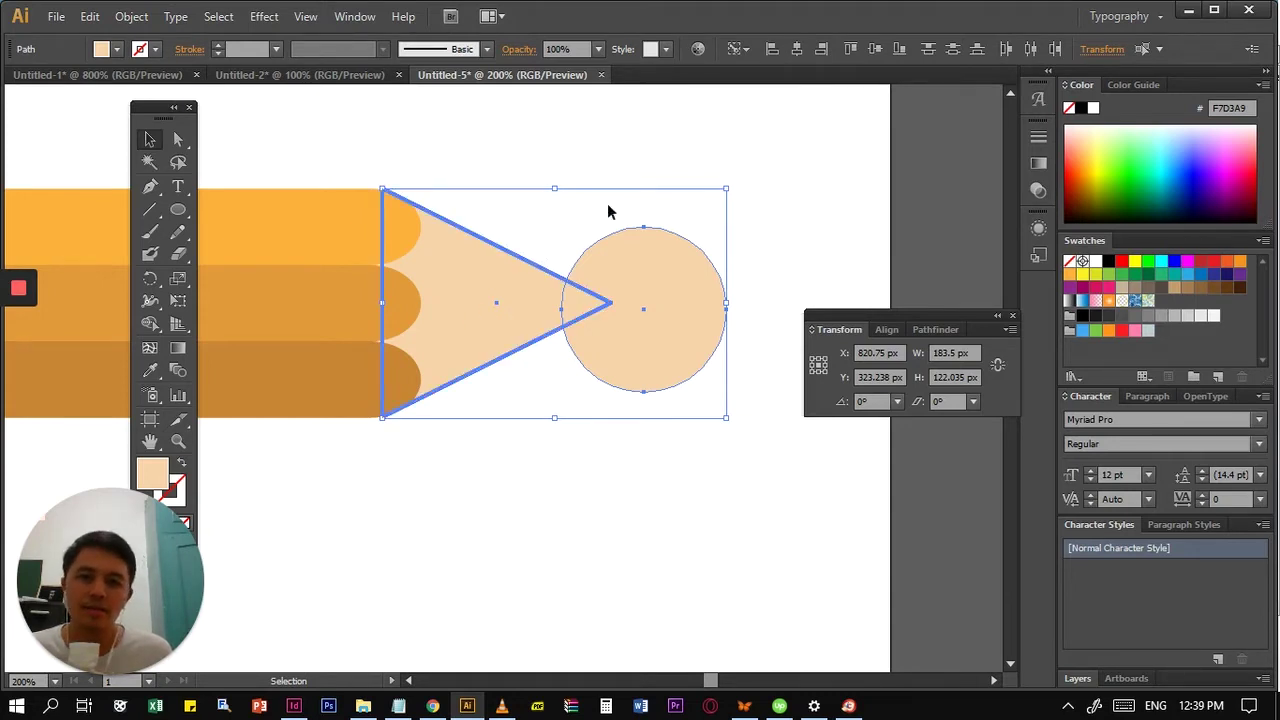
pyautogui.click(874, 50)
pyautogui.click(654, 335)
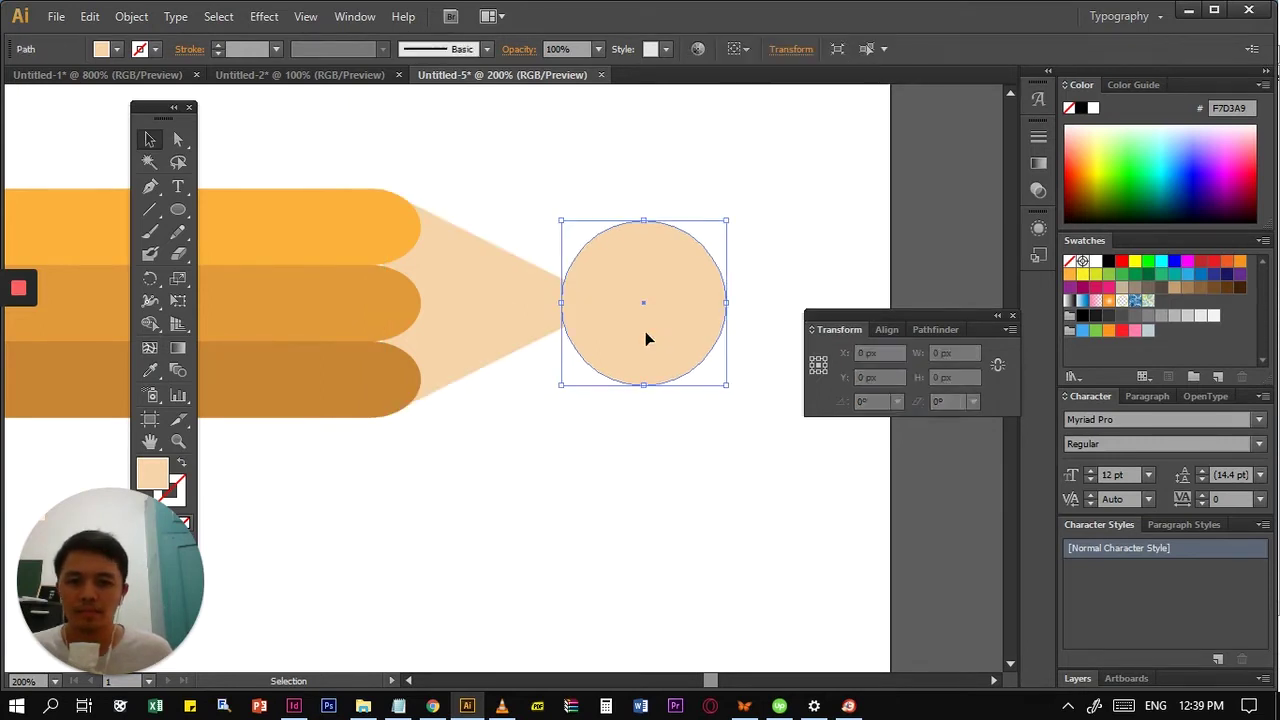
# - Erase the circle region with Shape Builder, leaving a small piece at the point
pyautogui.keyDown('shift'); pyautogui.click(497, 321); pyautogui.keyUp('shift')
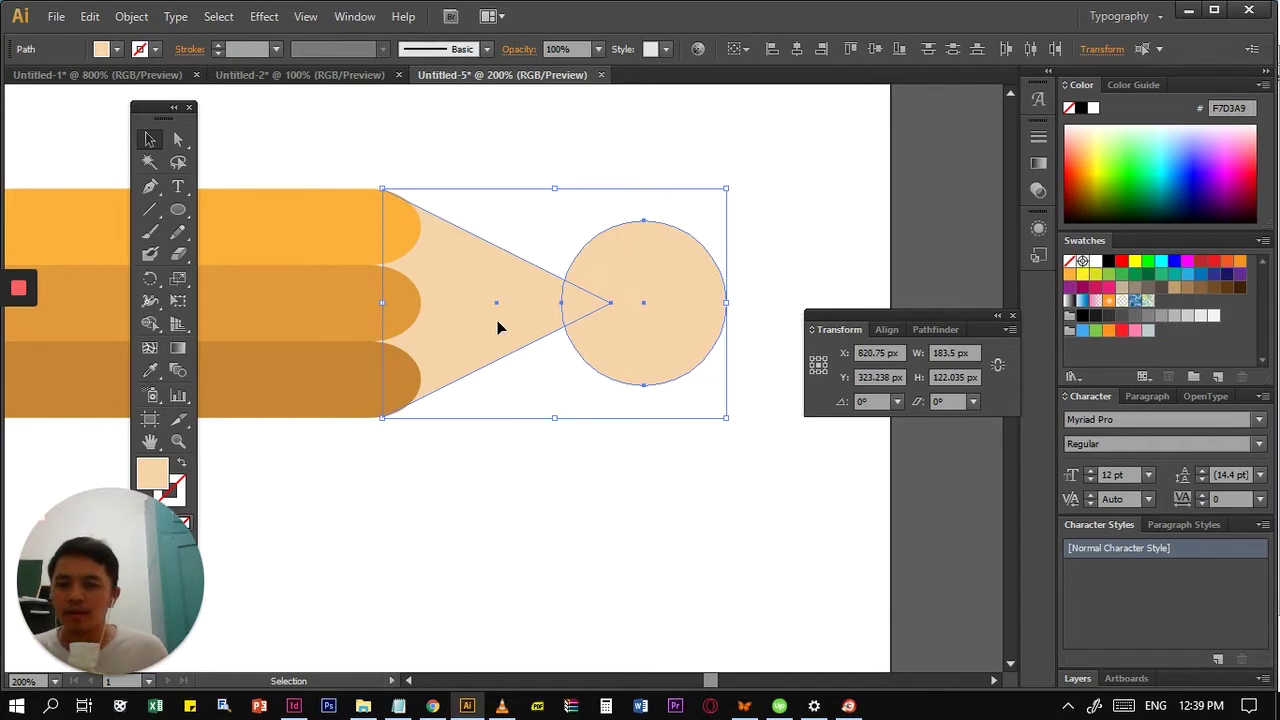
pyautogui.click(150, 325)
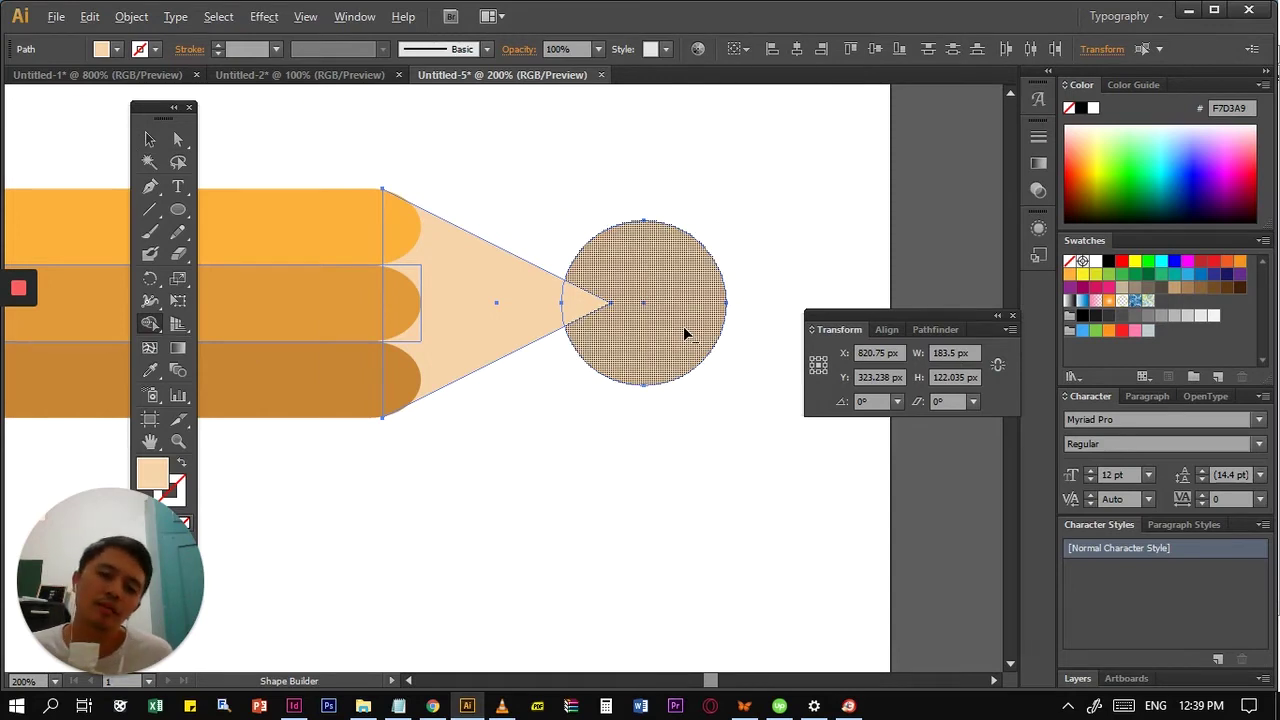
pyautogui.press('alt')
pyautogui.press('alt')
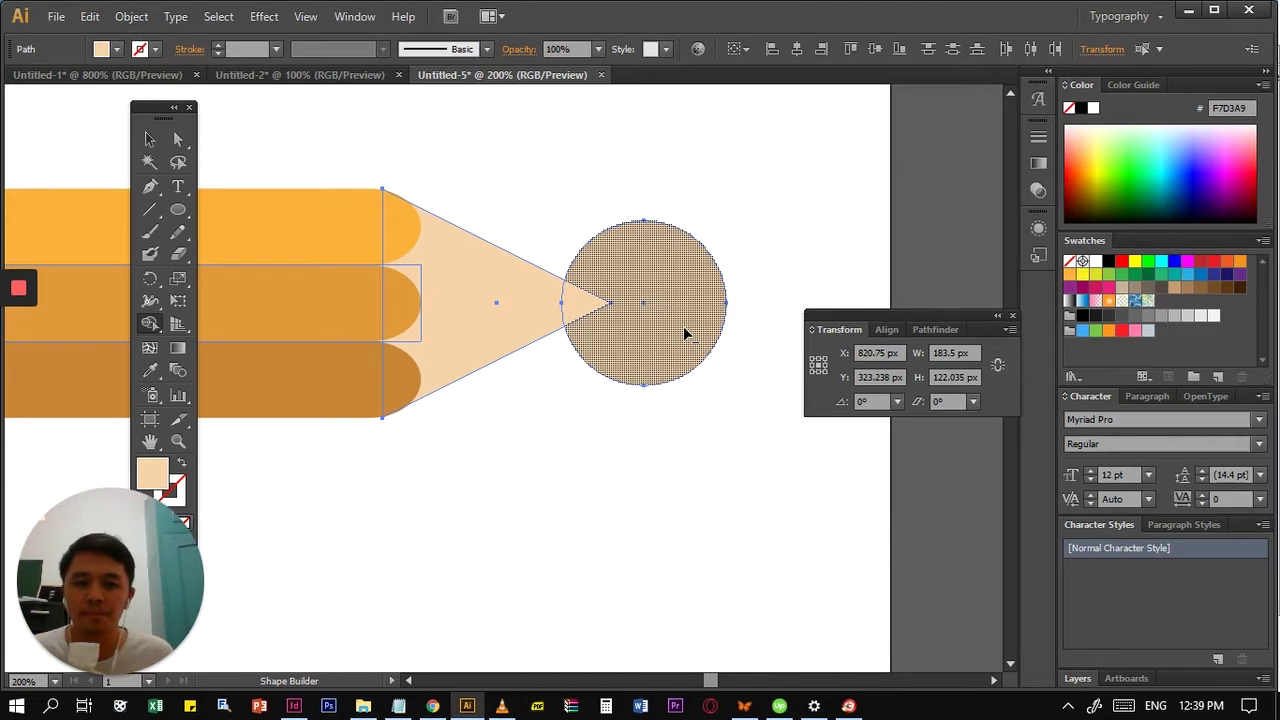
pyautogui.keyDown('alt'); pyautogui.click(683, 326); pyautogui.keyUp('alt')
pyautogui.press('v')
# - Fill the small pencil-point piece dark grey 666666
pyautogui.click(677, 326)
pyautogui.press('a')
pyautogui.click(587, 313)
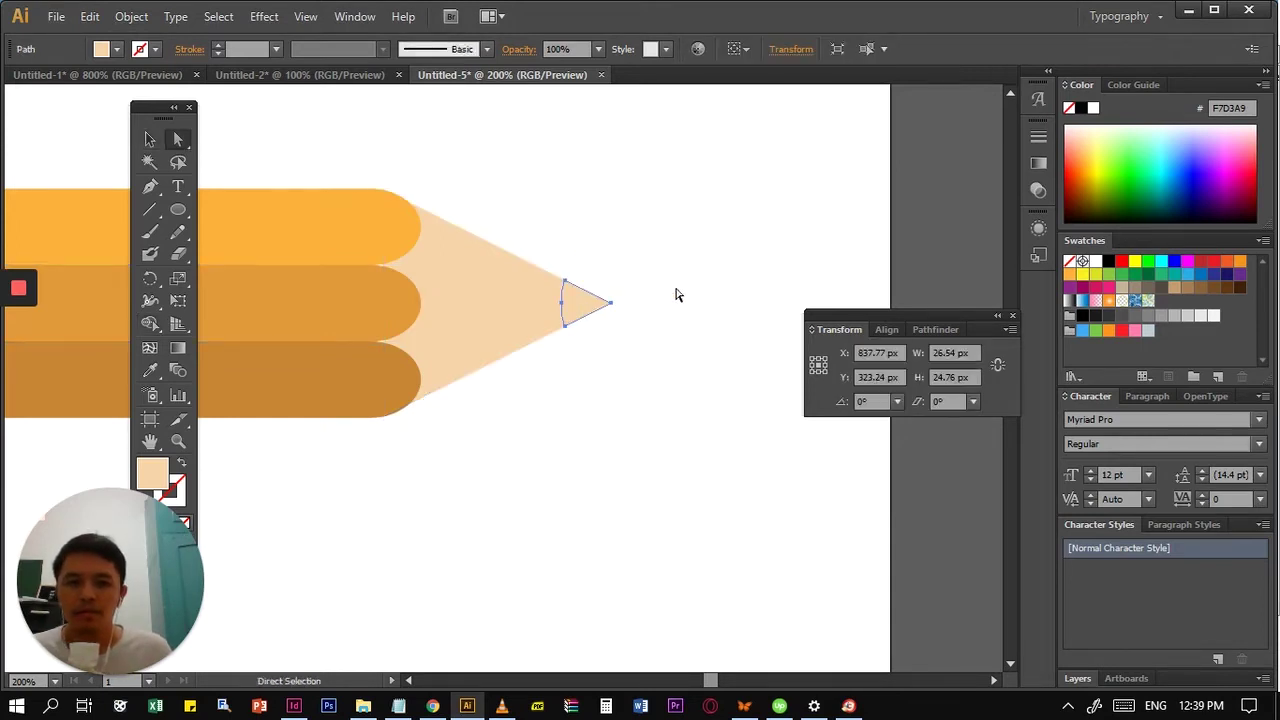
pyautogui.click(1135, 316)
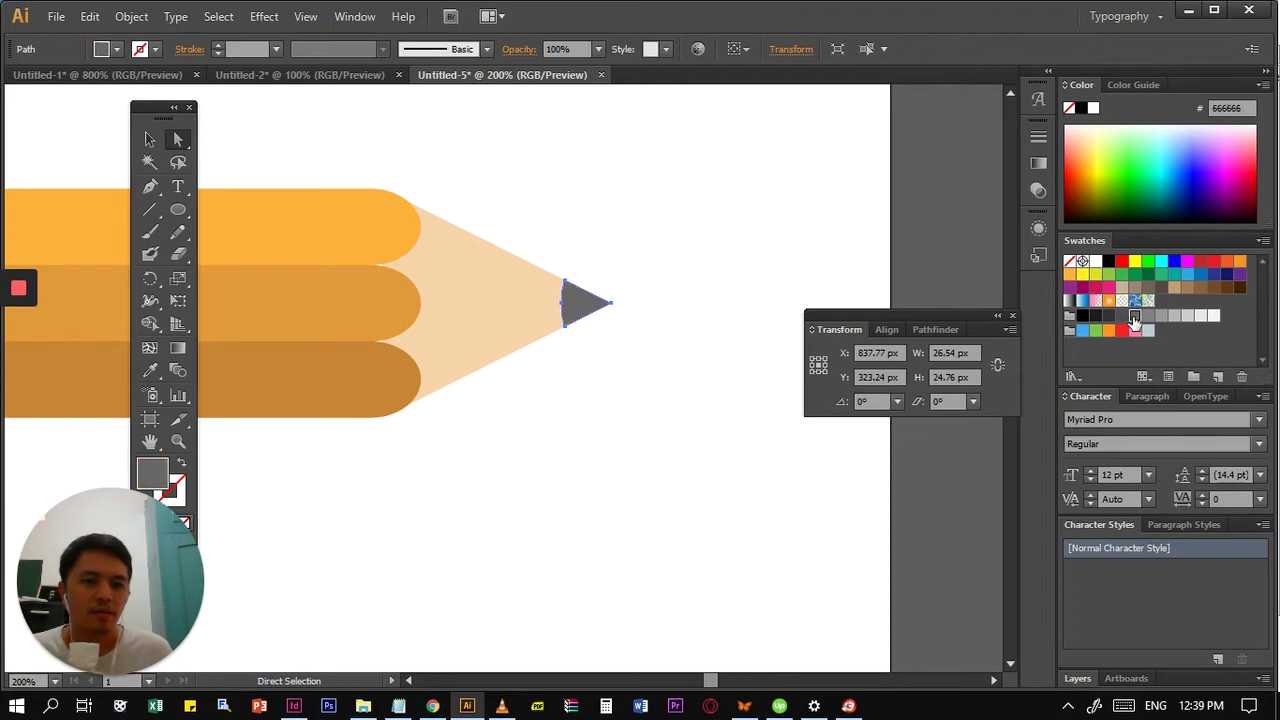
pyautogui.press('v')
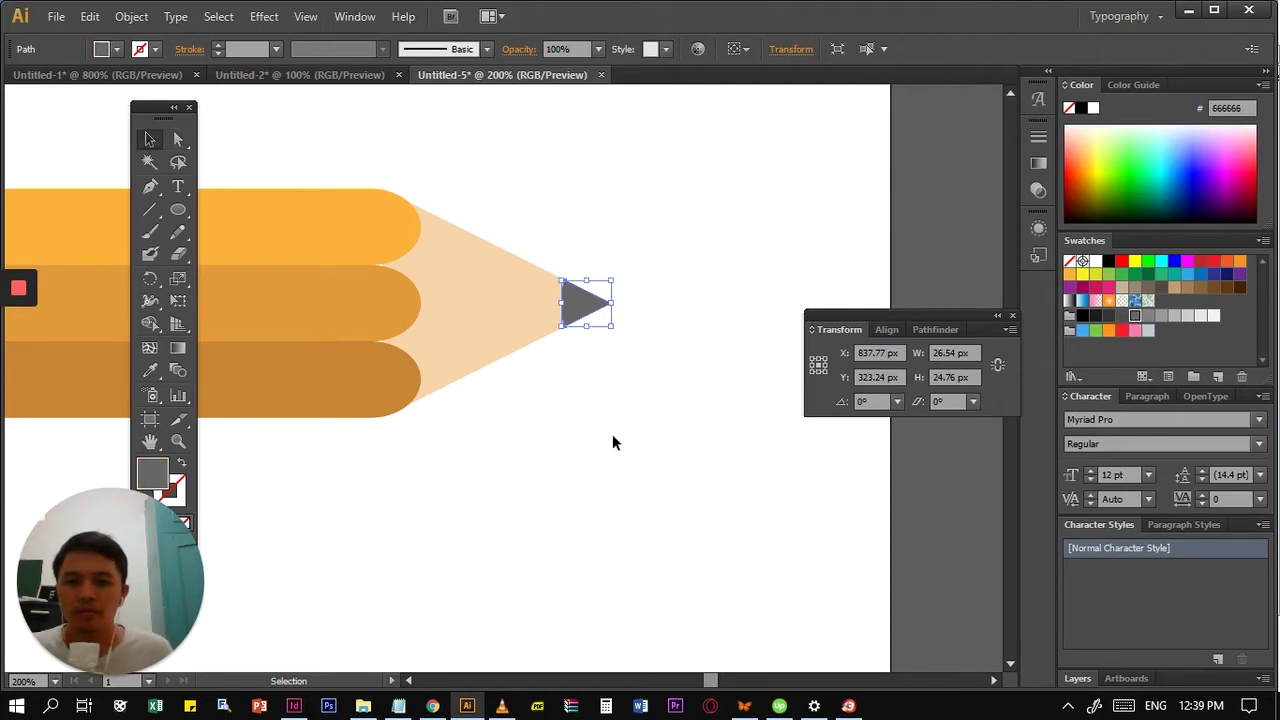
pyautogui.click(612, 434)
pyautogui.scroll(2, 543, 486)
pyautogui.hscroll(-5, 543, 486)
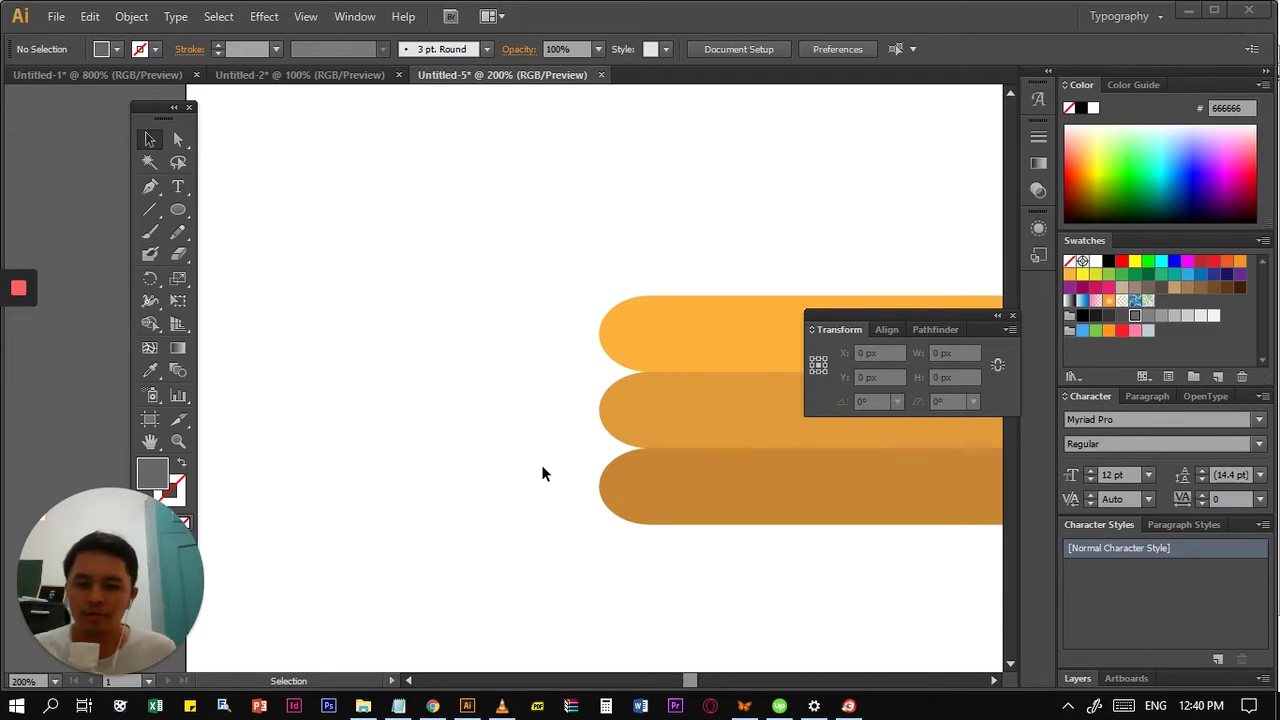
# - Draw a 50.5 × 122 px rectangle over the pencil body's rounded left ends
pyautogui.click(632, 488)
pyautogui.click(572, 376)
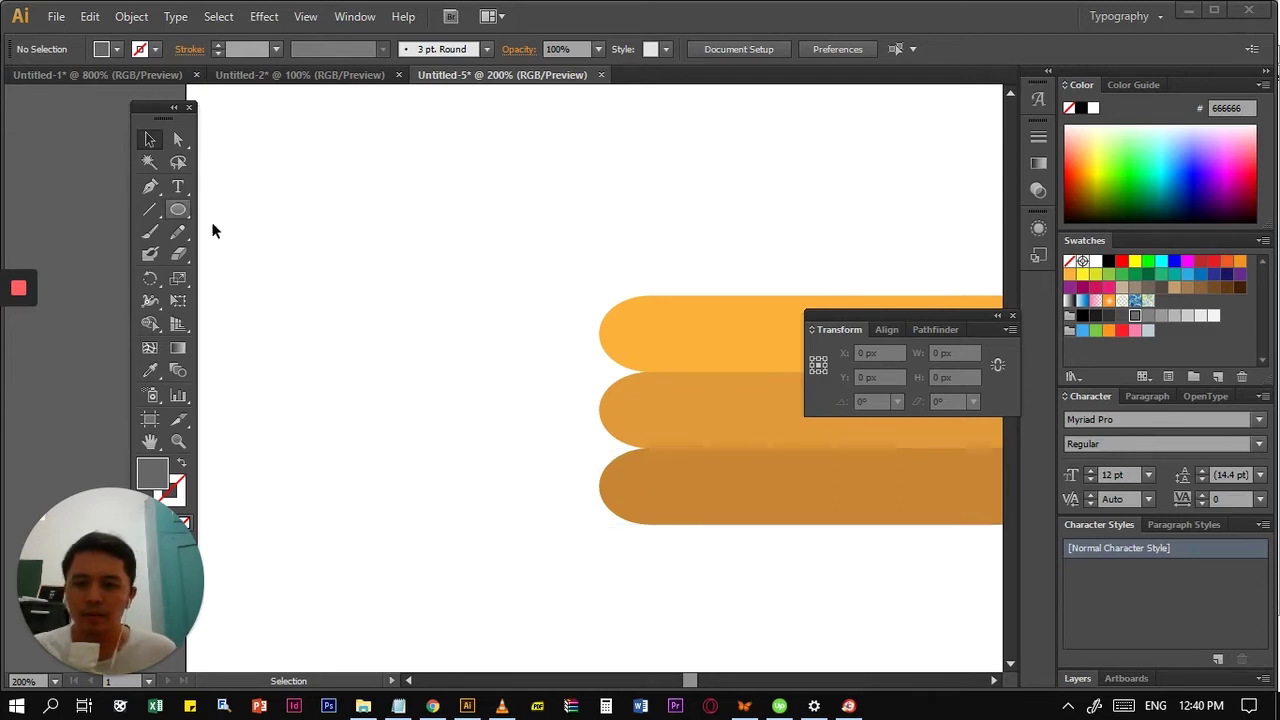
pyautogui.moveTo(176, 216); pyautogui.dragTo(229, 209)
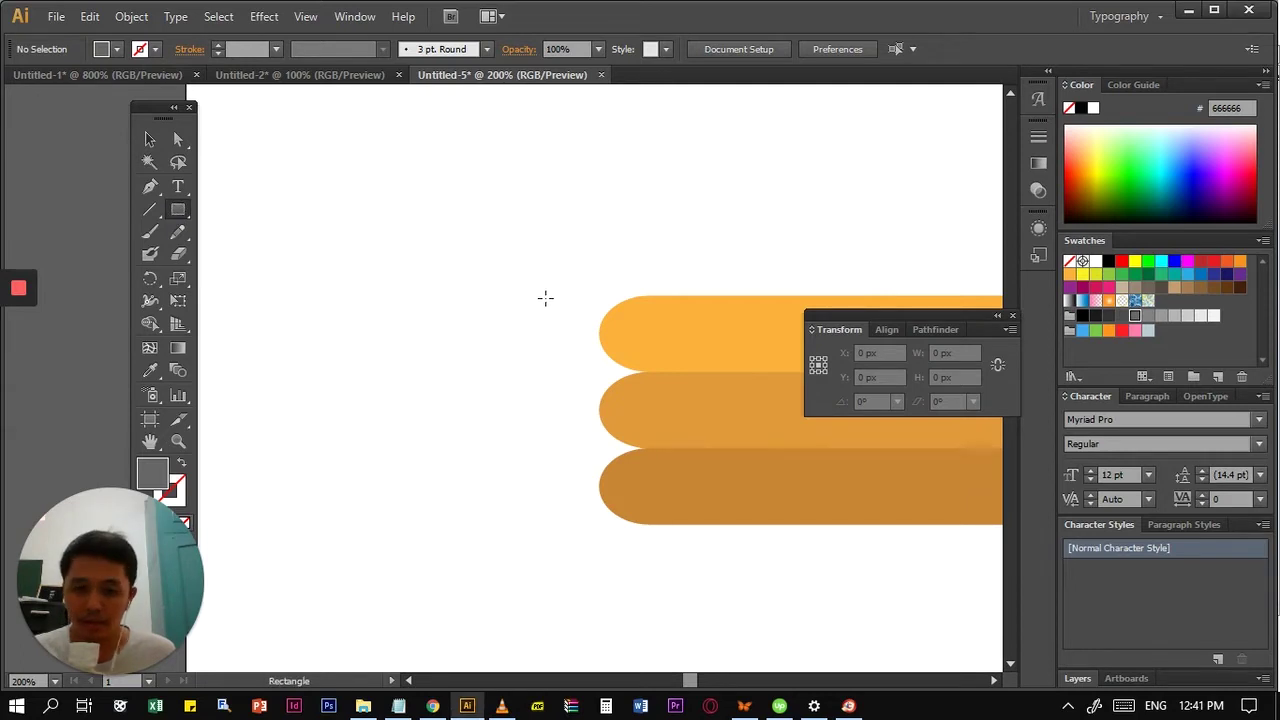
pyautogui.moveTo(561, 295); pyautogui.dragTo(657, 523)
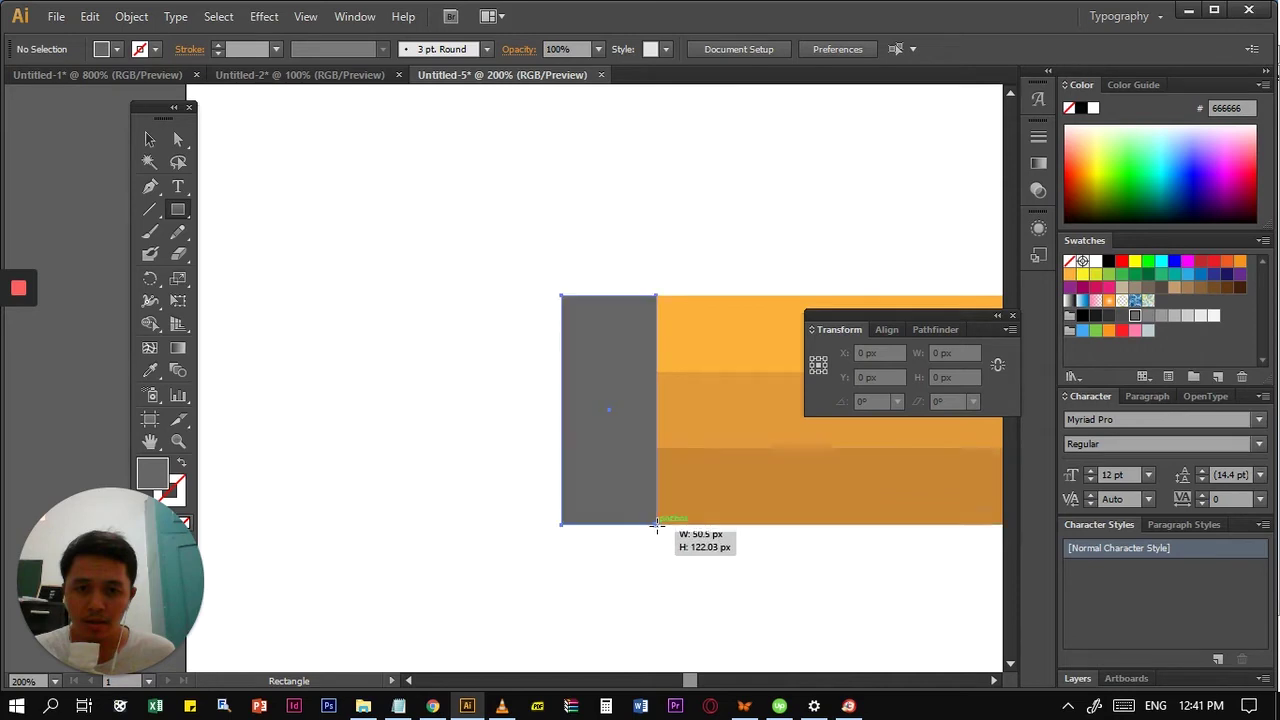
pyautogui.press('v')
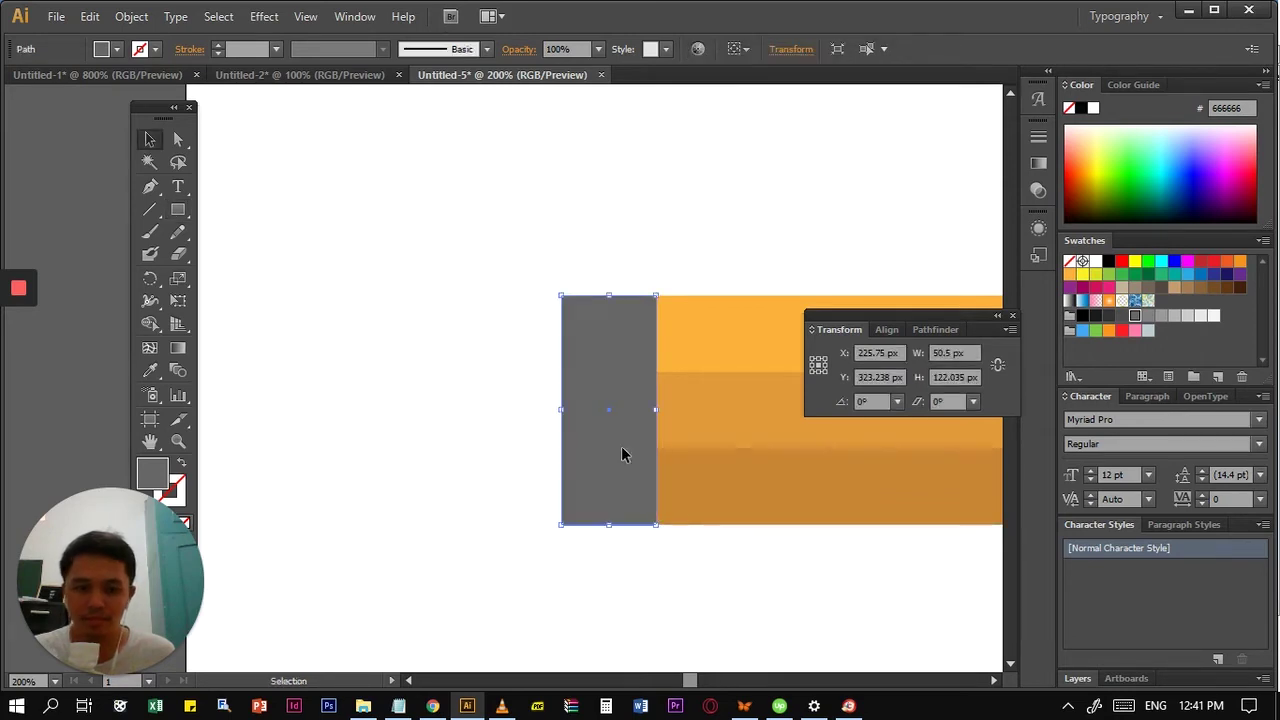
# - Fill the metal band with the 999999 grey after comparing other grey swatches
pyautogui.click(1163, 319)
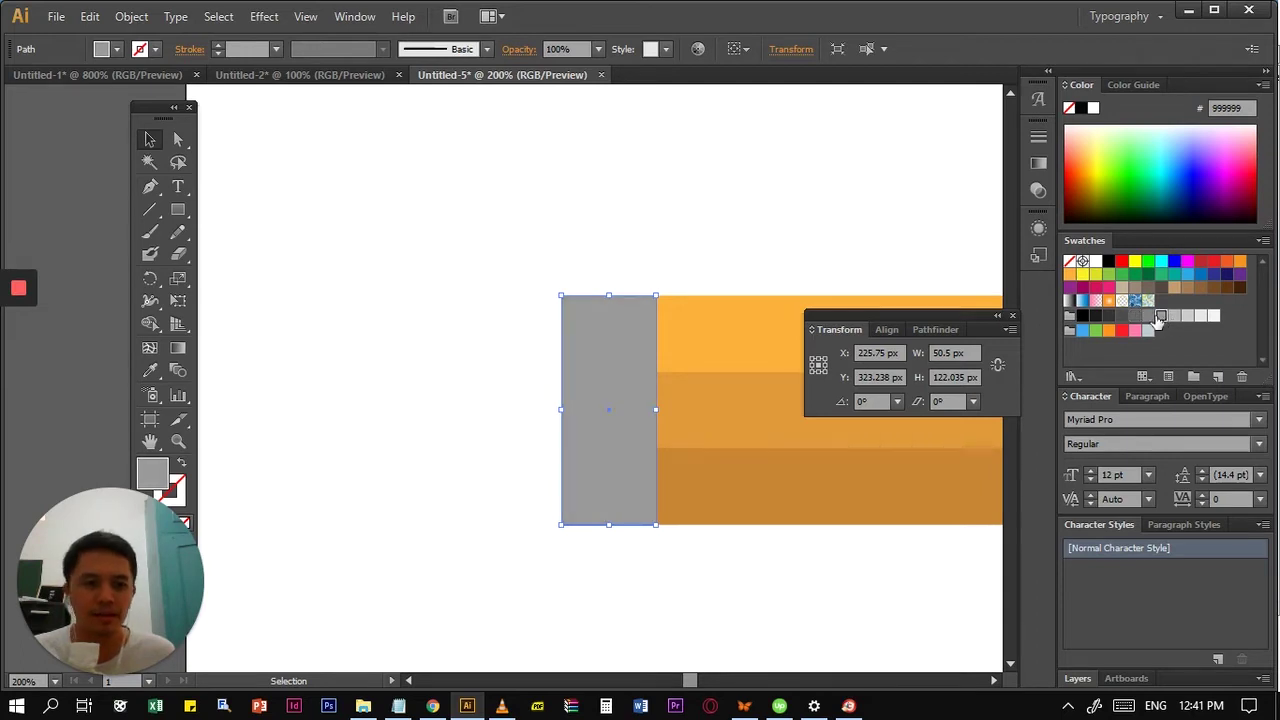
pyautogui.click(1148, 316)
pyautogui.click(722, 608)
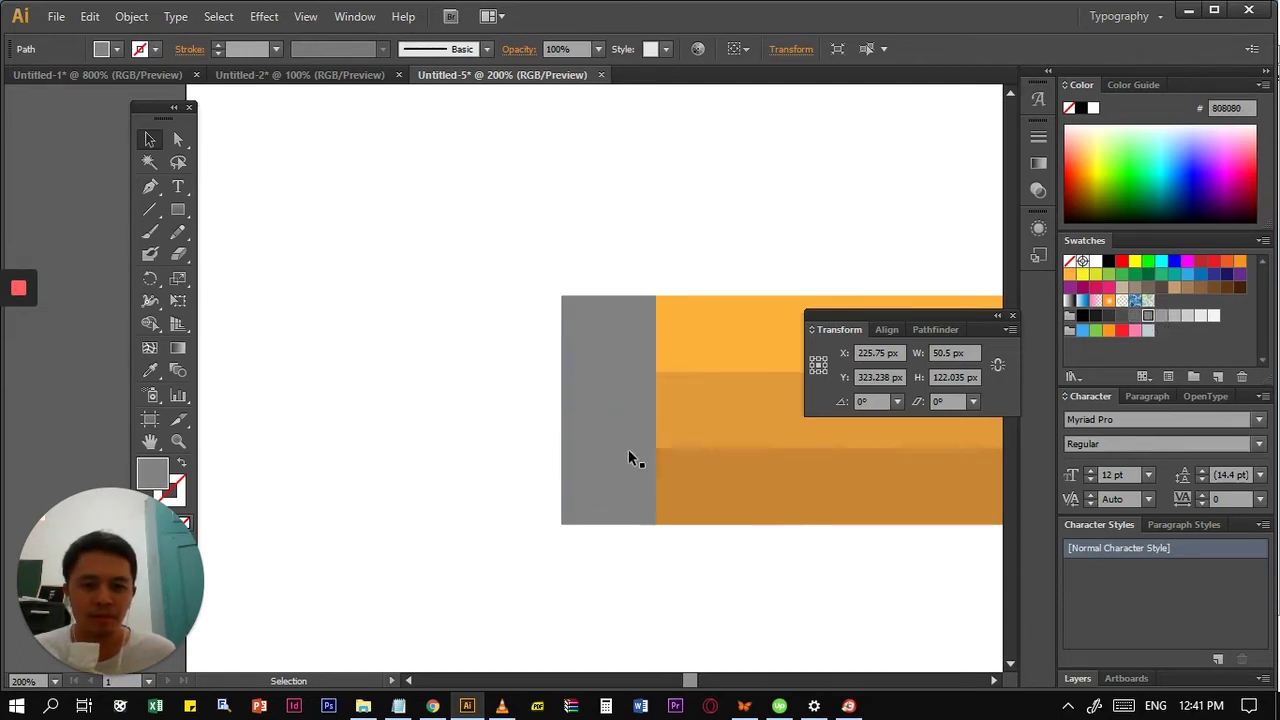
pyautogui.click(625, 433)
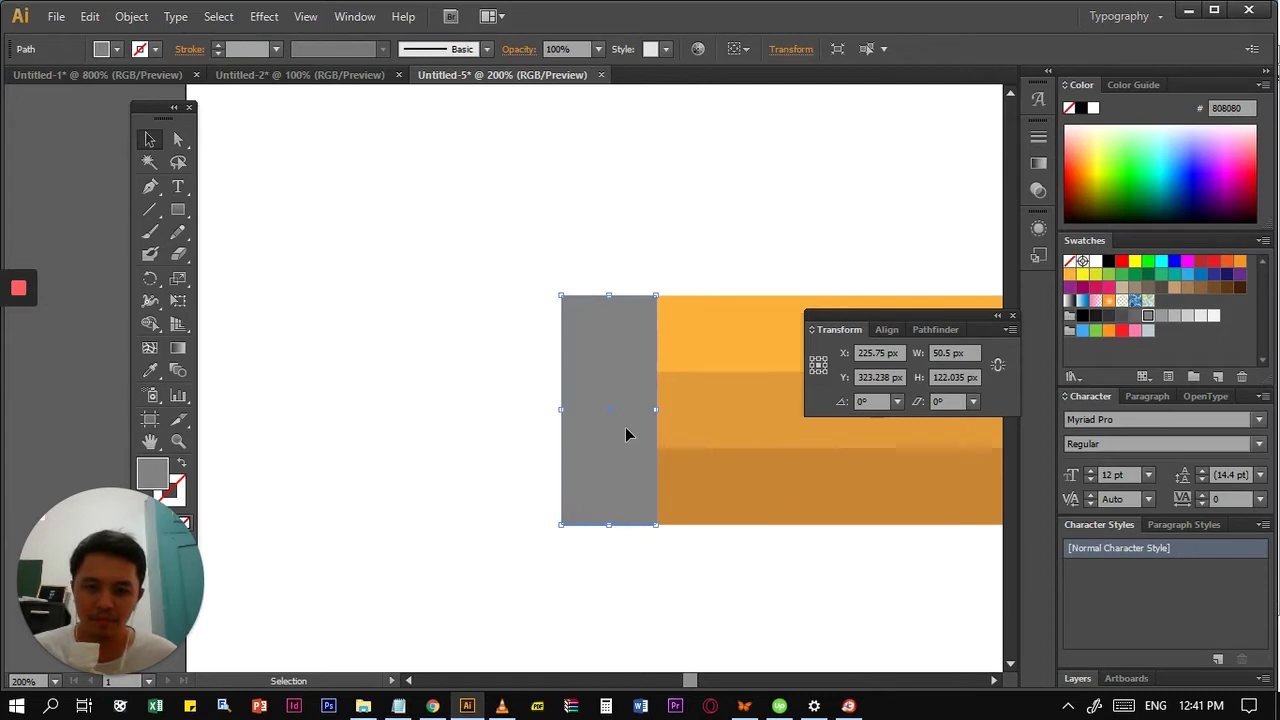
pyautogui.click(1163, 317)
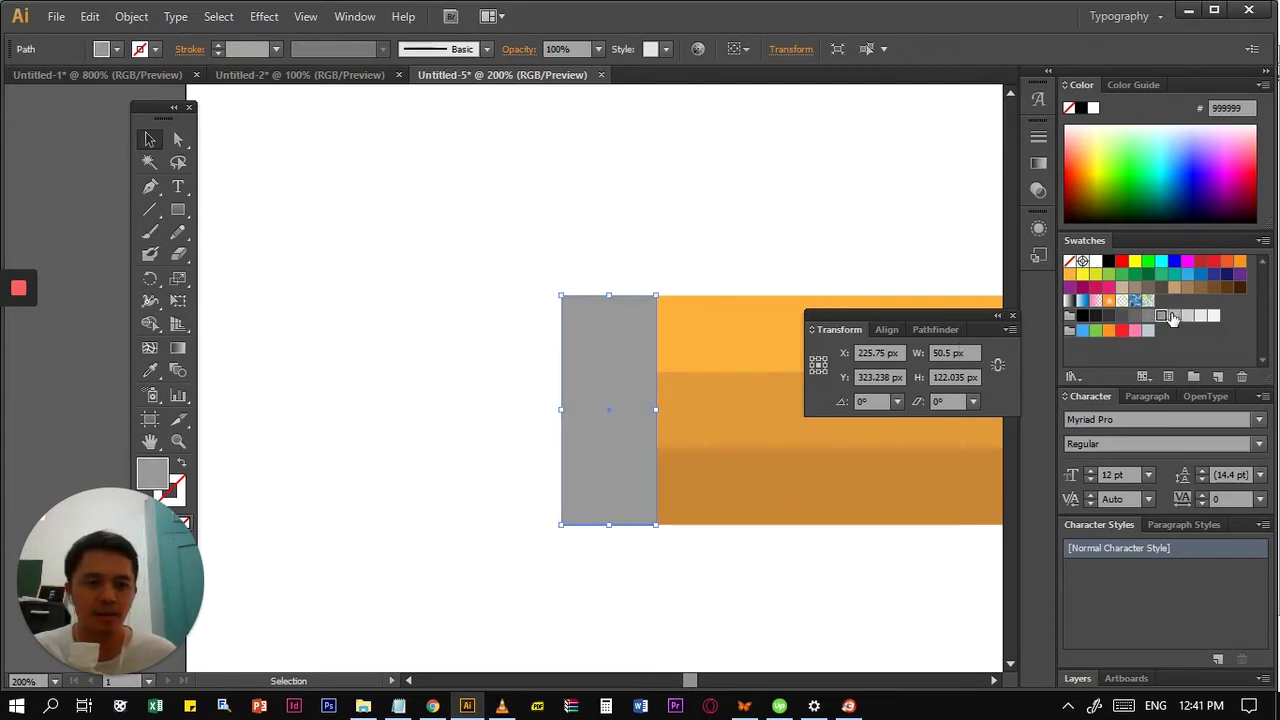
pyautogui.click(1174, 317)
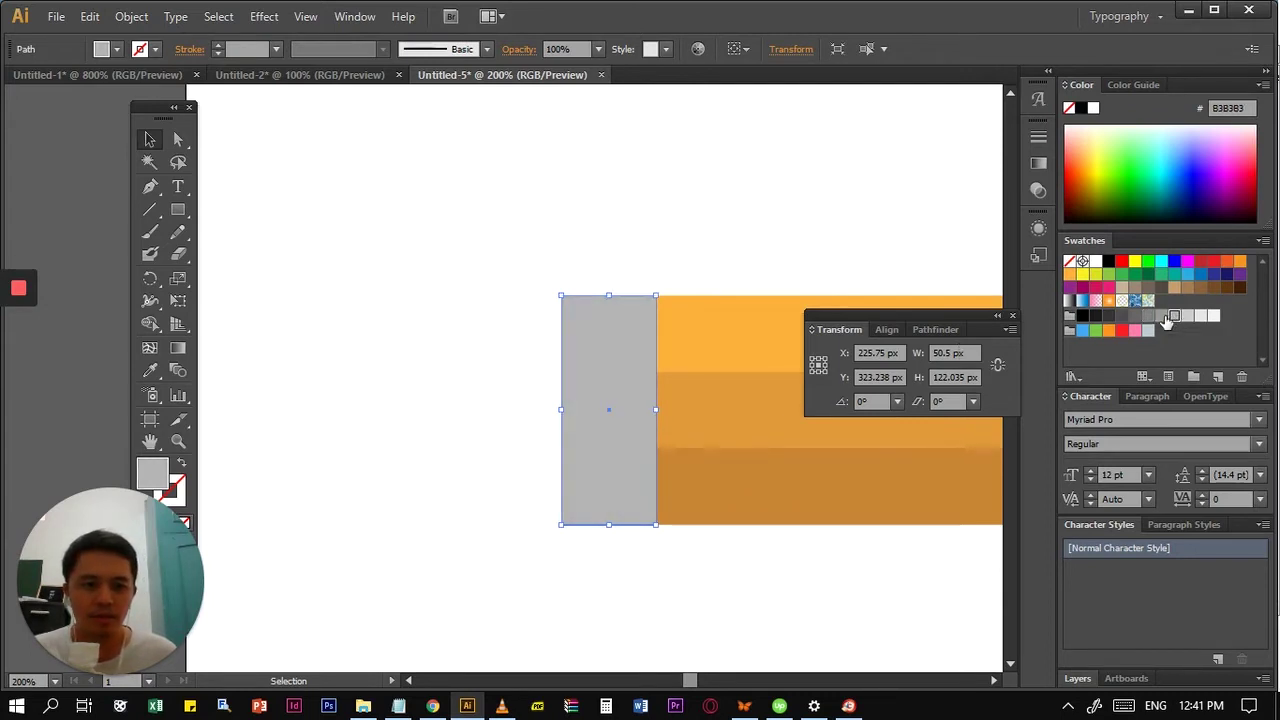
pyautogui.hotkey('ctrl', 'z')
pyautogui.click(776, 584)
pyautogui.click(612, 500)
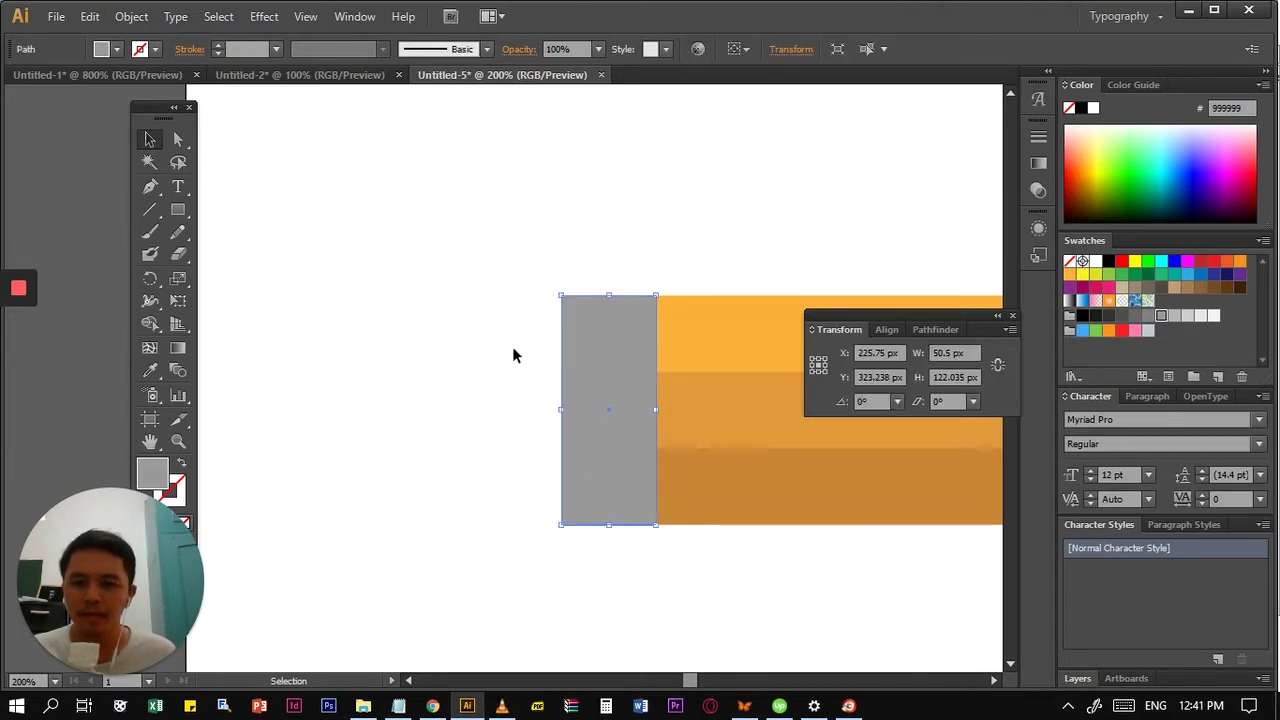
# - Draw a vertical line down the grey band with the Line Segment tool
pyautogui.press('p')
pyautogui.click(150, 210)
pyautogui.scroll(2, 617, 349)
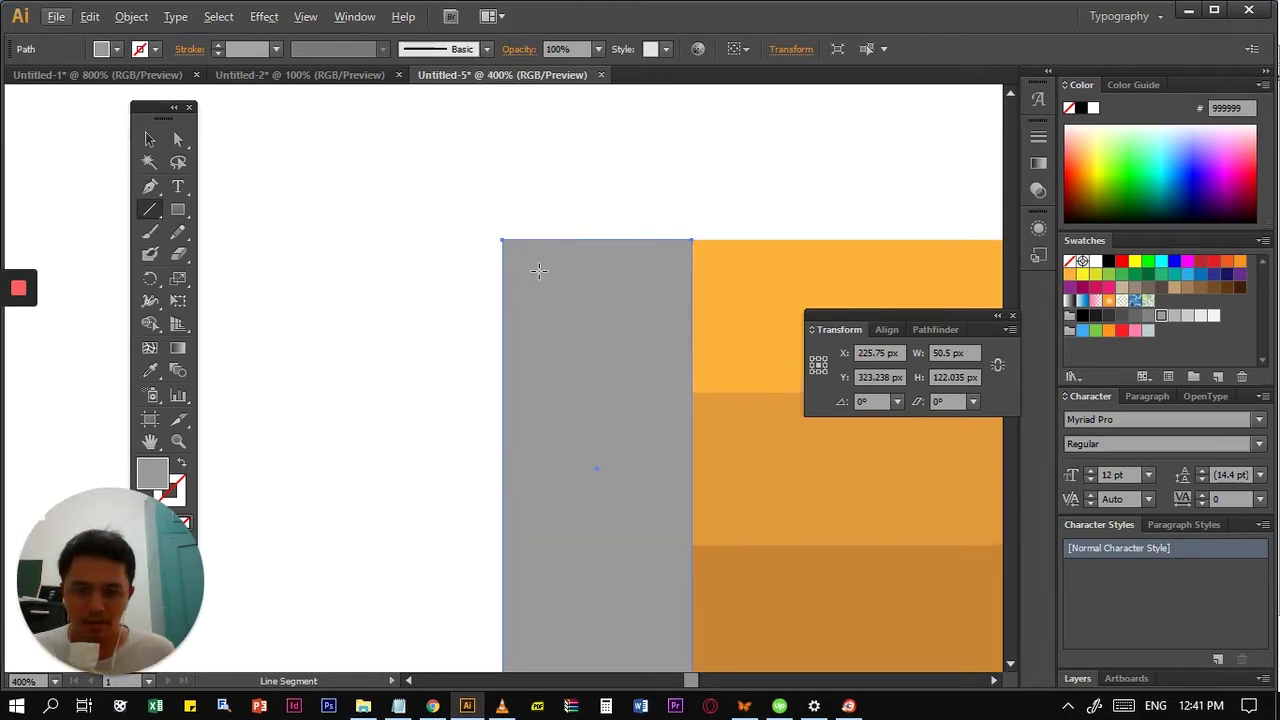
pyautogui.moveTo(535, 268); pyautogui.dragTo(533, 670)
# - Give the line a 3 pt black stroke with Round Cap ends
pyautogui.press('v')
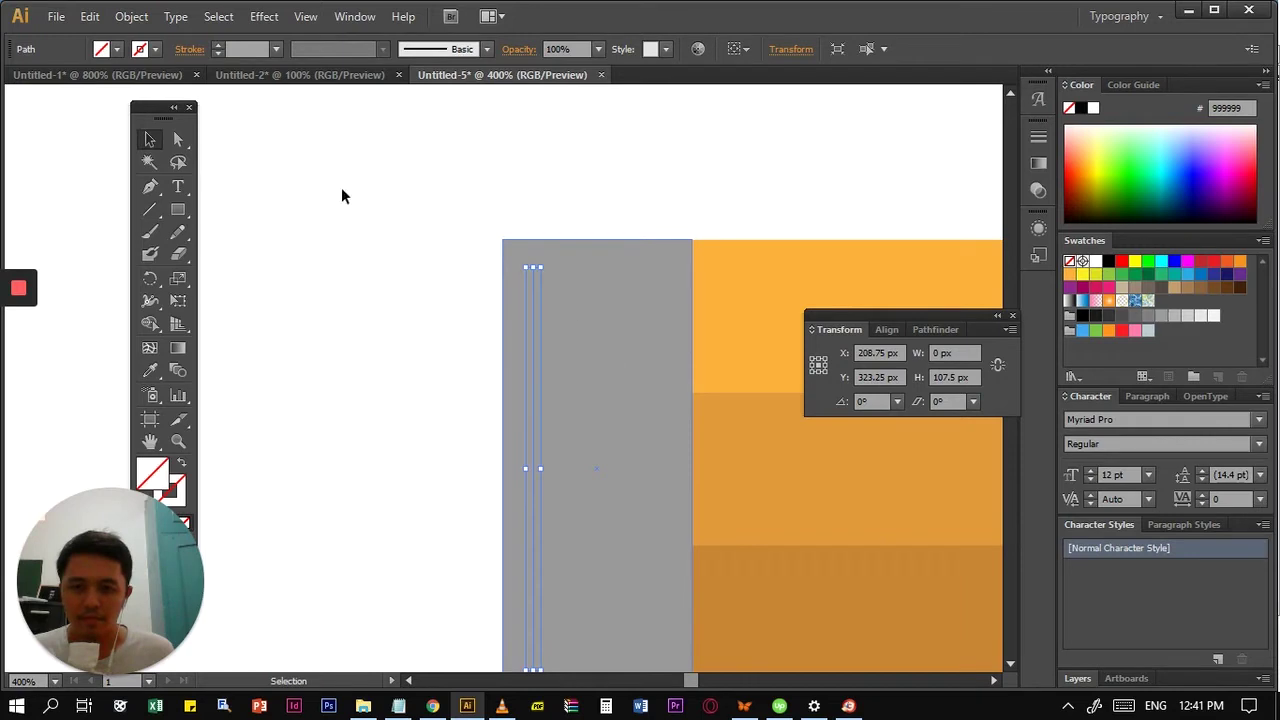
pyautogui.click(219, 48)
pyautogui.click(219, 45)
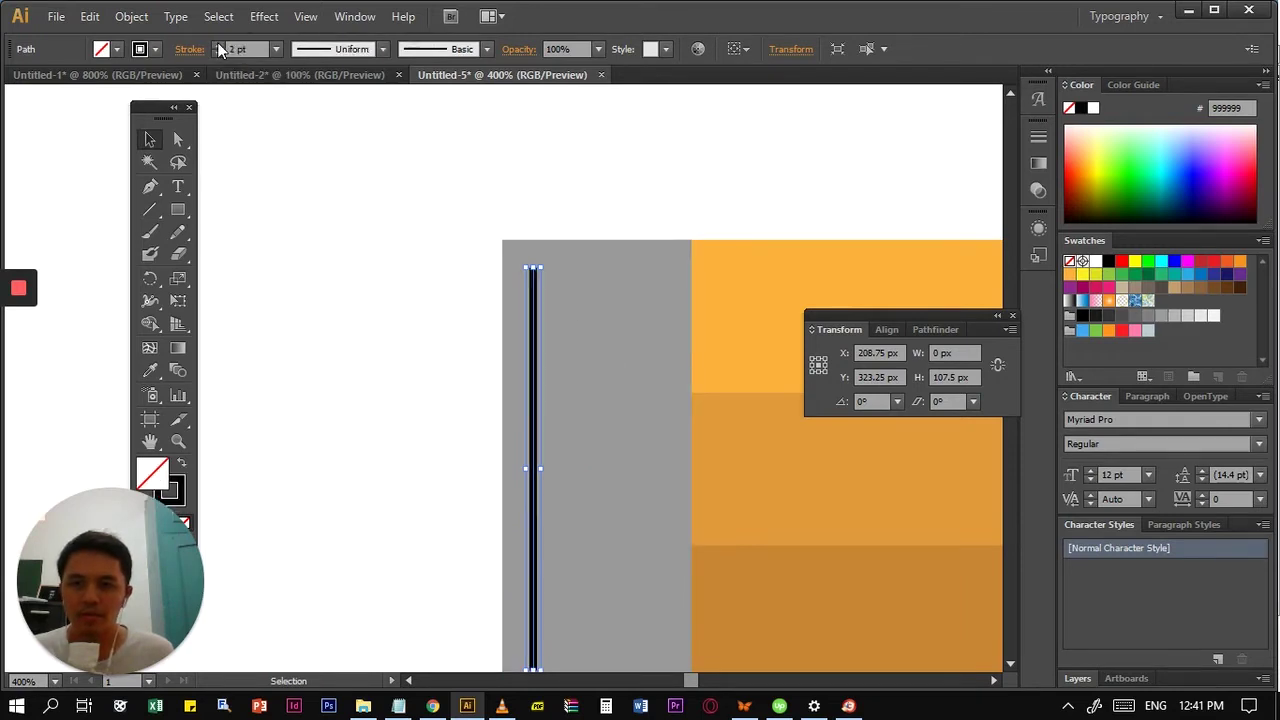
pyautogui.click(219, 45)
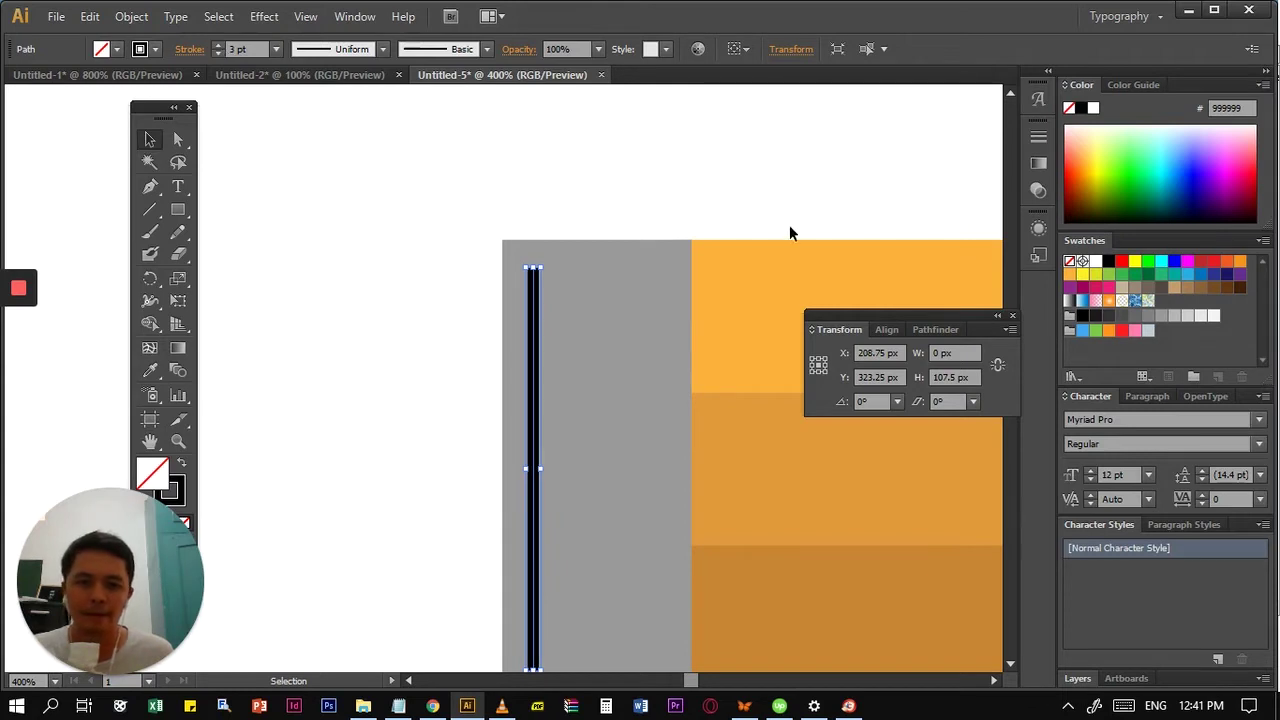
pyautogui.click(1038, 136)
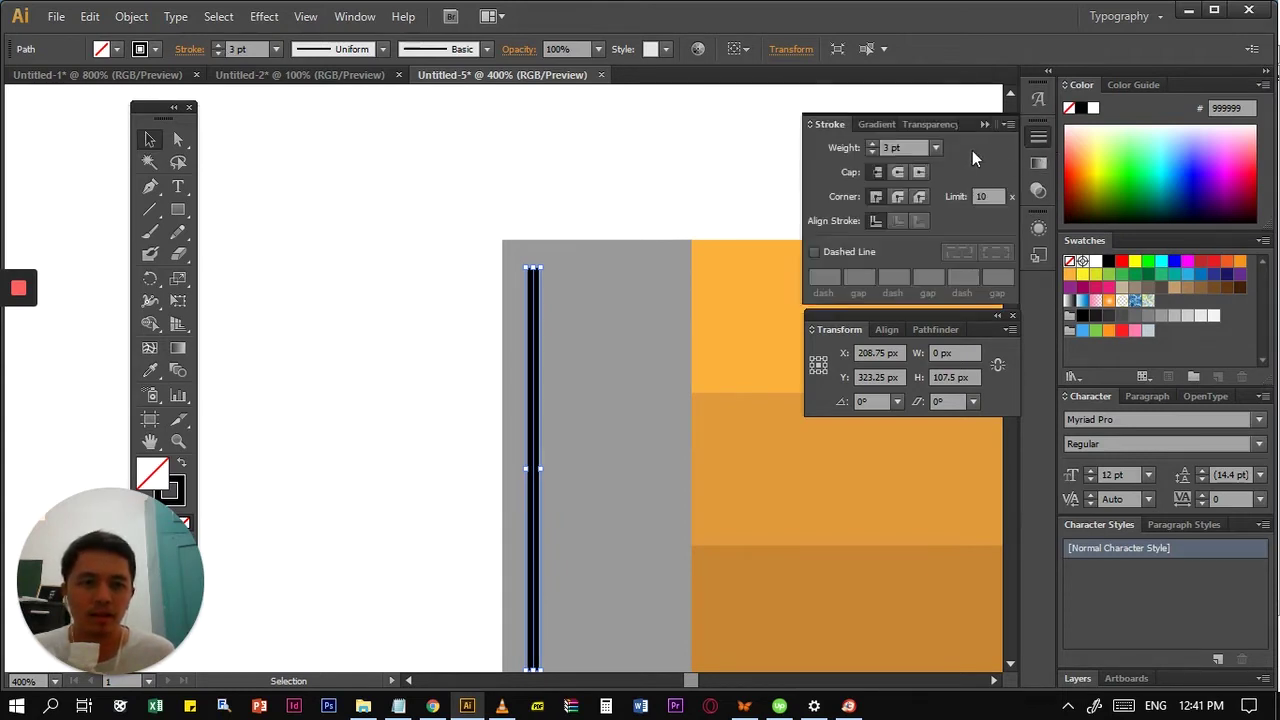
pyautogui.click(894, 170)
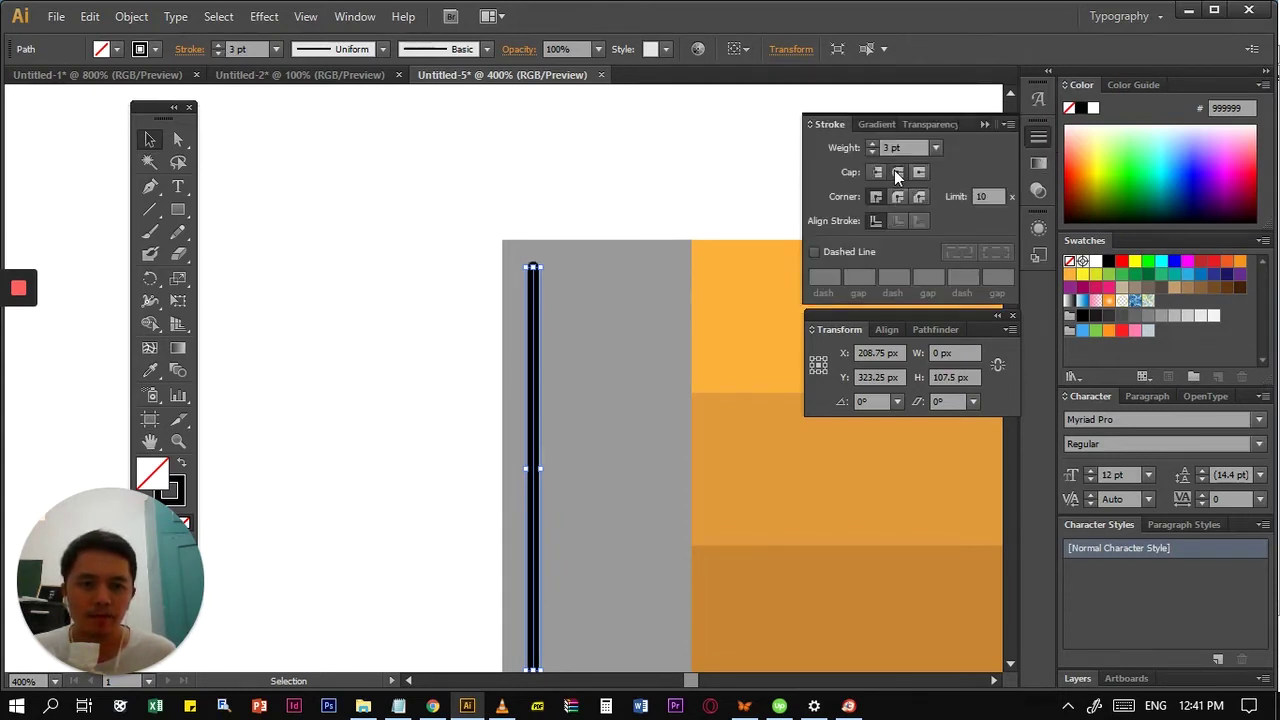
# - Copy the line to the right and repeat the copy, keeping four evenly spaced lines
pyautogui.moveTo(624, 412); pyautogui.dragTo(643, 320)
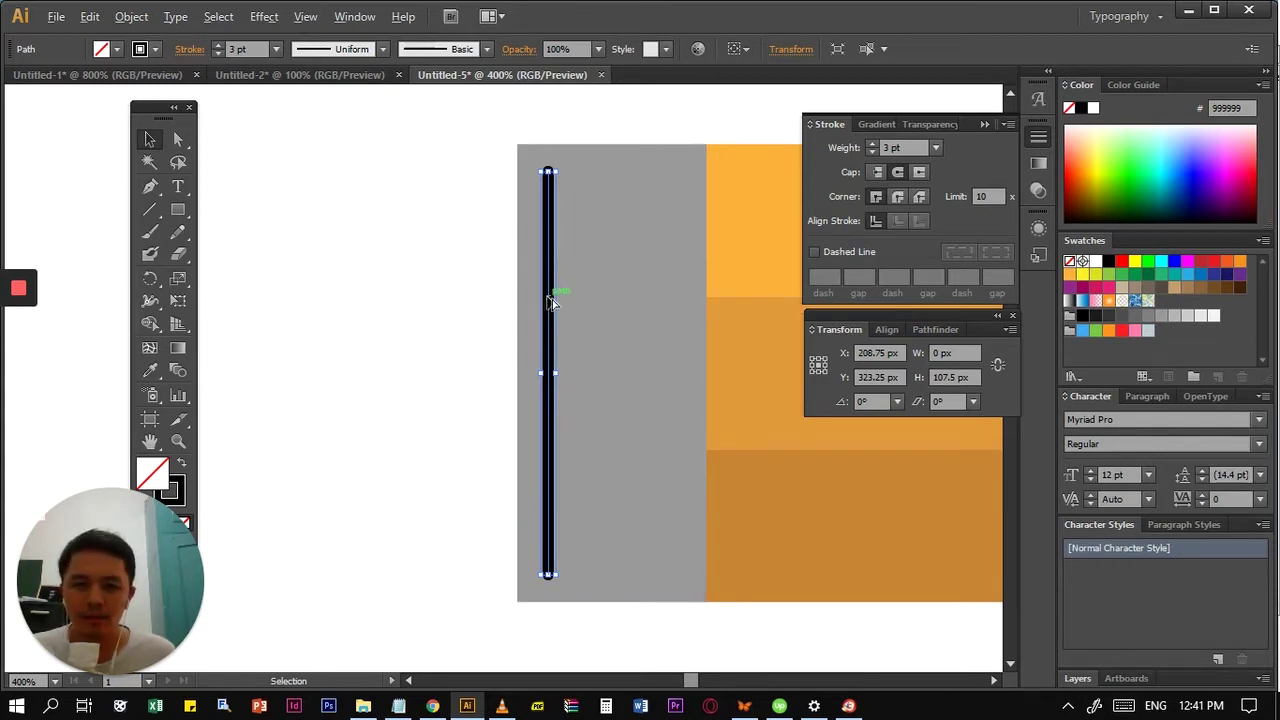
pyautogui.moveTo(549, 301); pyautogui.dragTo(593, 301)
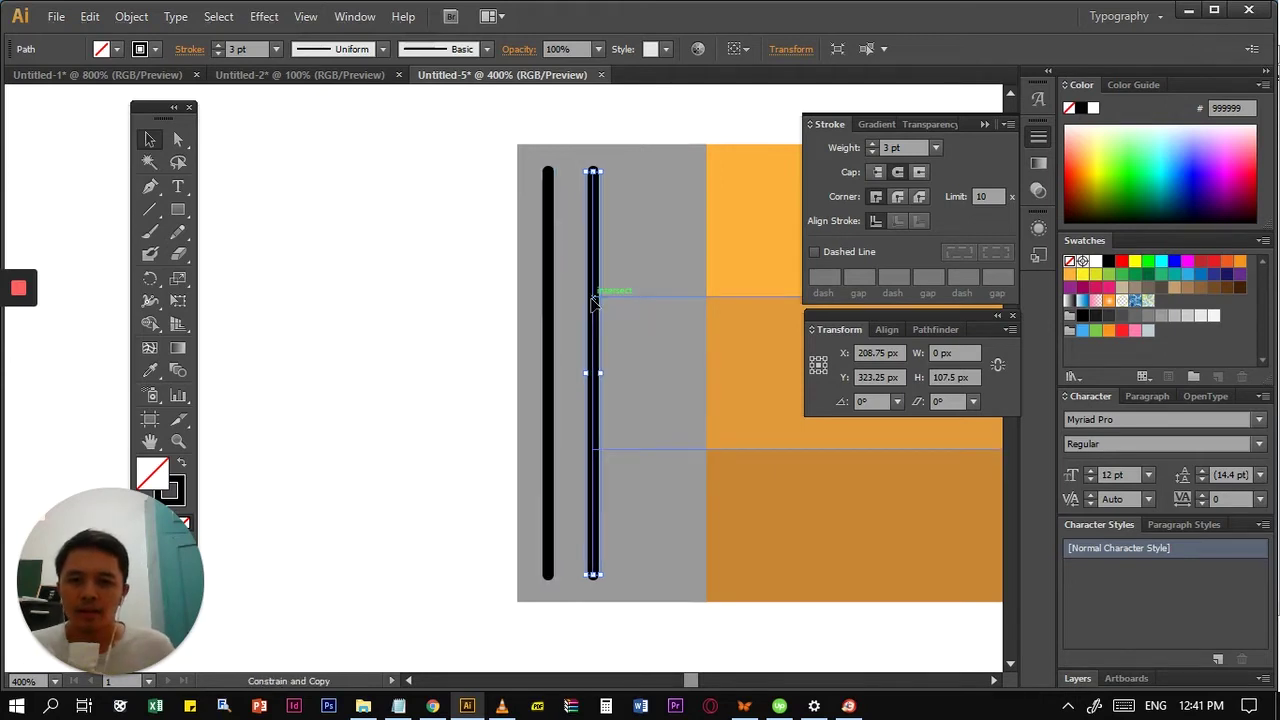
pyautogui.press('a')
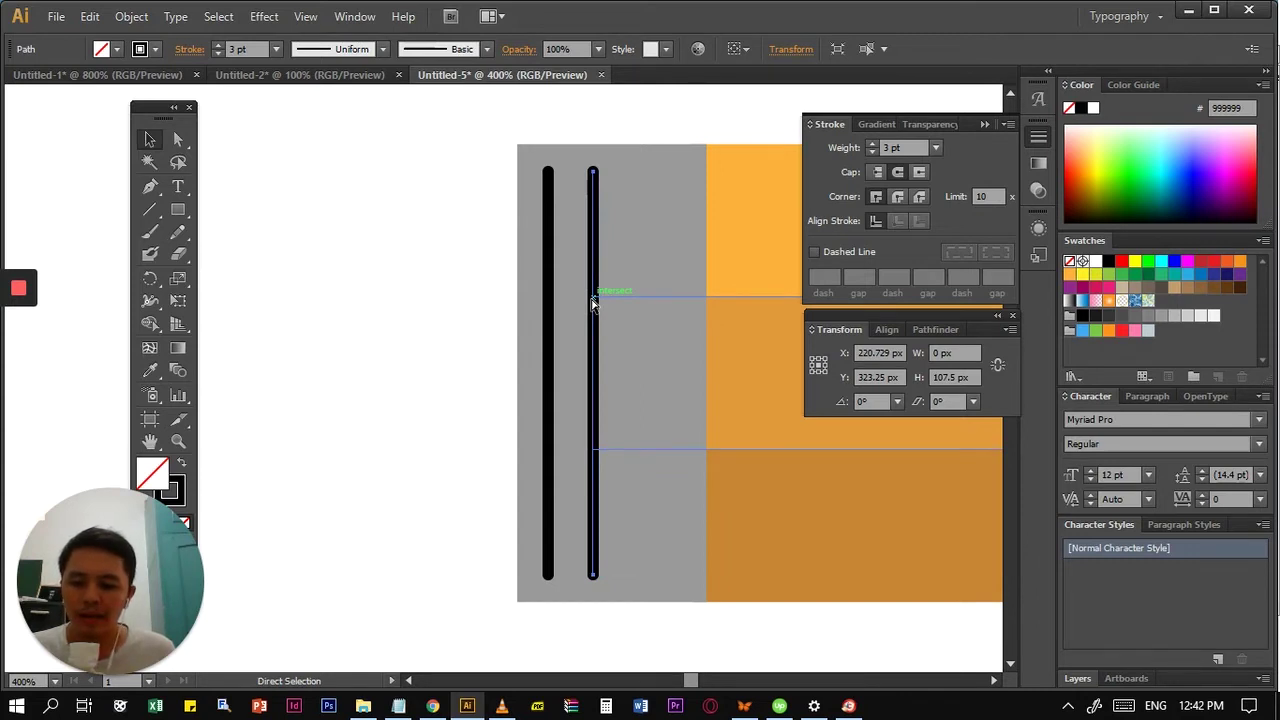
pyautogui.hotkey('ctrl', 'd')
pyautogui.hotkey('ctrl', 'd')
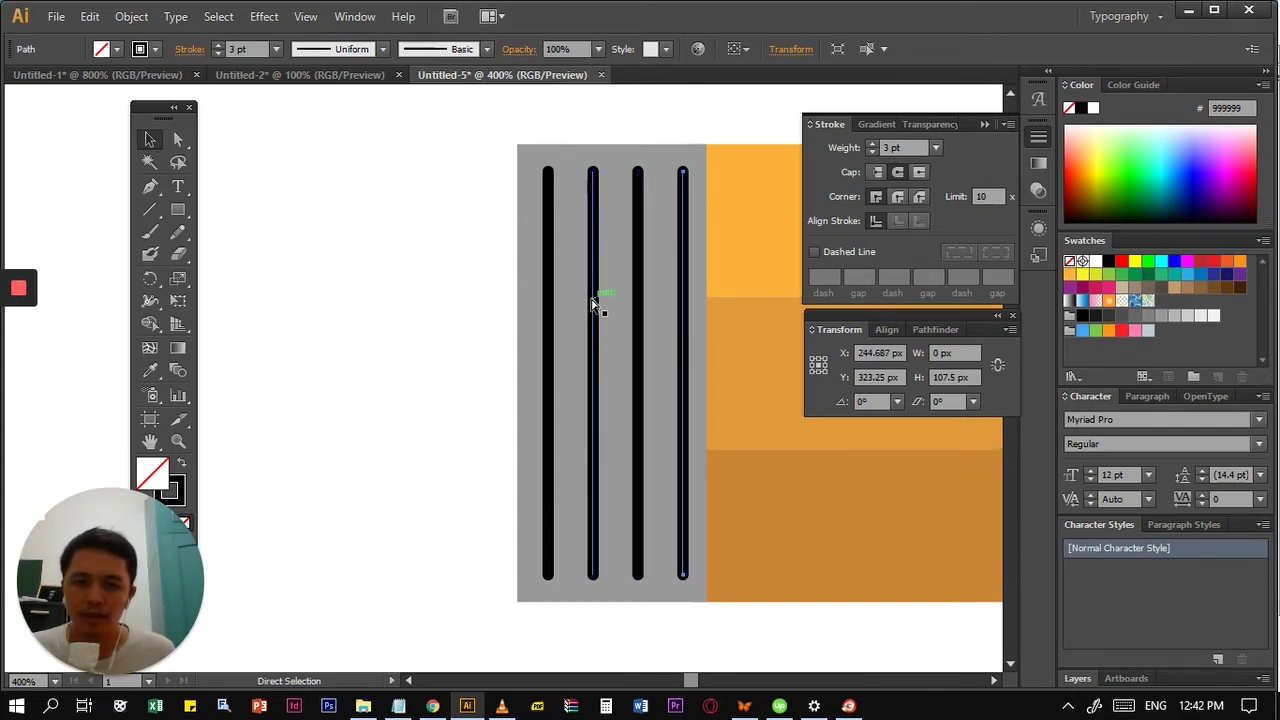
pyautogui.hotkey('ctrl', 'd')
pyautogui.hotkey('ctrl', 'd')
pyautogui.hotkey('ctrl', 'd')
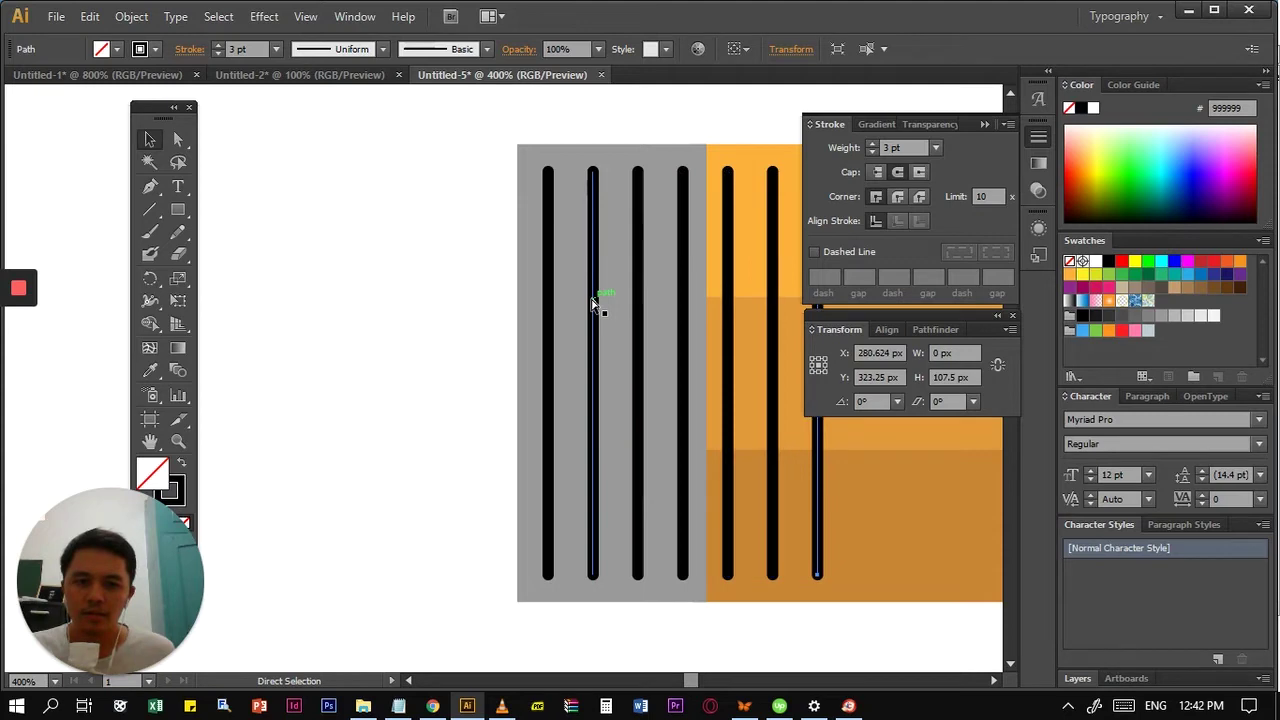
pyautogui.hotkey('ctrl', 'z')
pyautogui.hotkey('ctrl', 'z')
pyautogui.hotkey('ctrl', 'z')
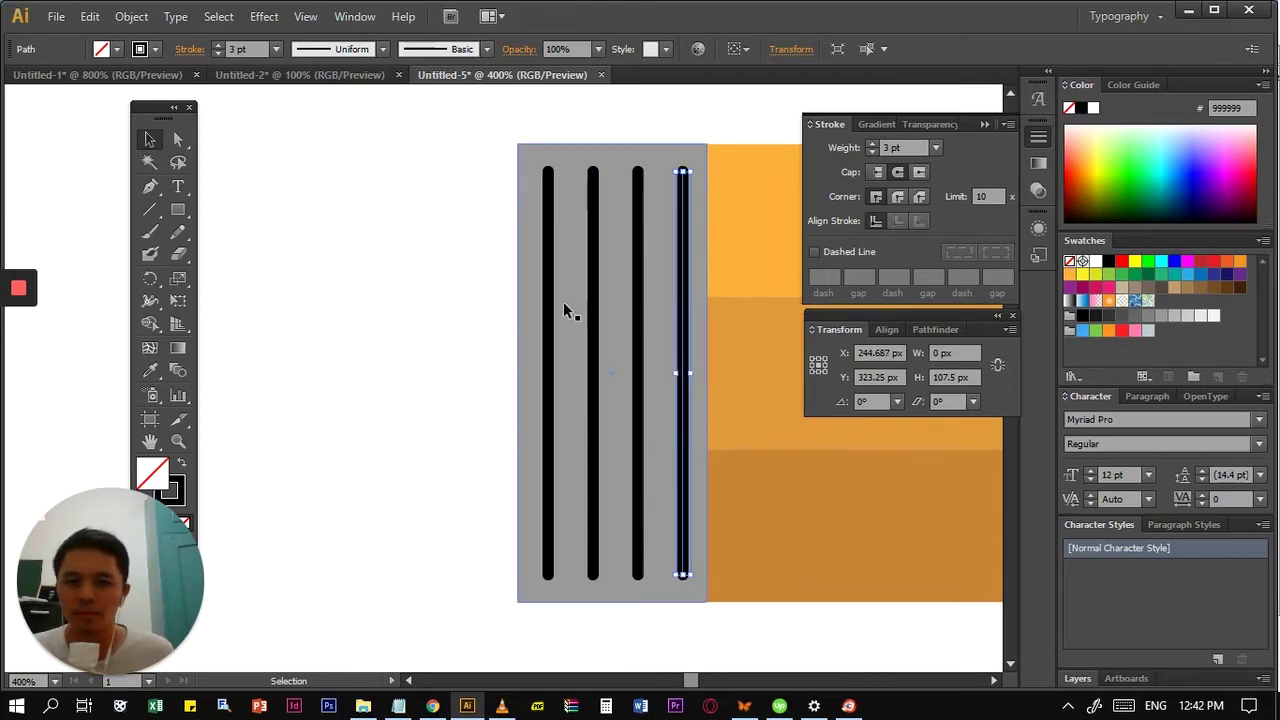
# - Select all four lines and nudge them slightly left to centre them on the band
pyautogui.click(549, 306)
pyautogui.keyDown('shift'); pyautogui.click(596, 308); pyautogui.keyUp('shift')
pyautogui.keyDown('shift'); pyautogui.click(639, 302); pyautogui.keyUp('shift')
pyautogui.keyDown('shift'); pyautogui.click(683, 295); pyautogui.keyUp('shift')
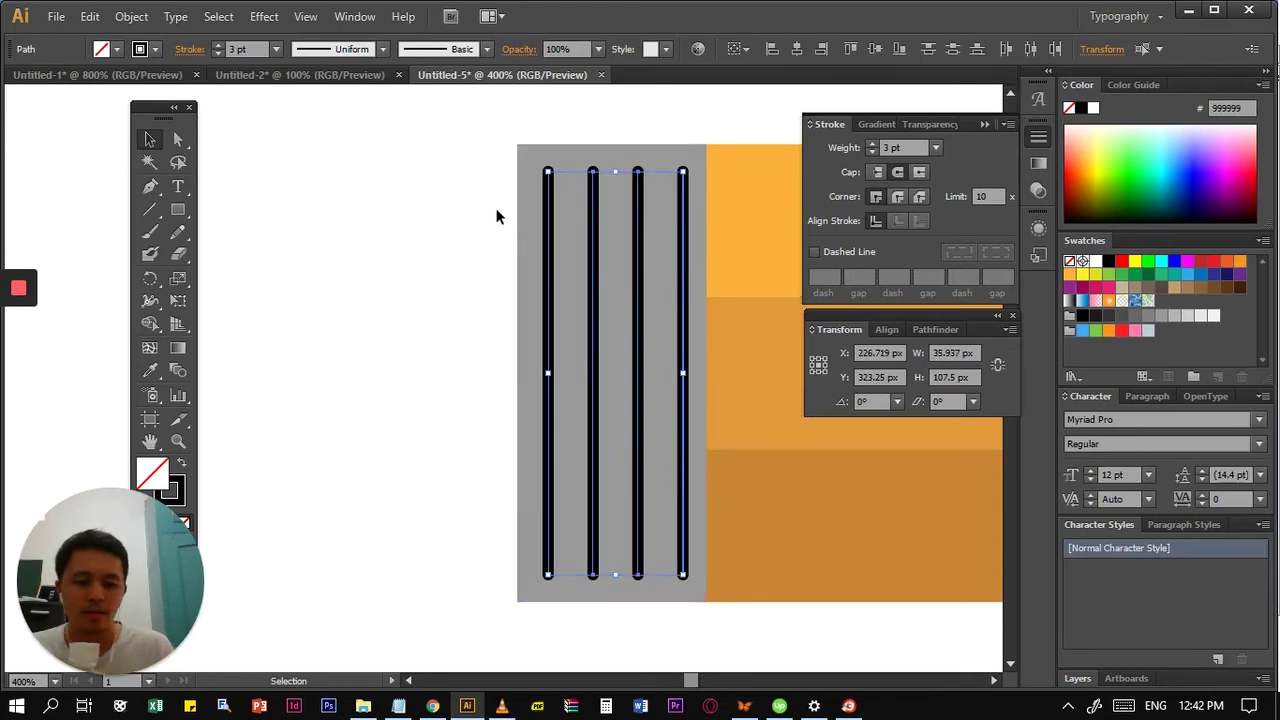
pyautogui.press('Left')
pyautogui.click(131, 16)
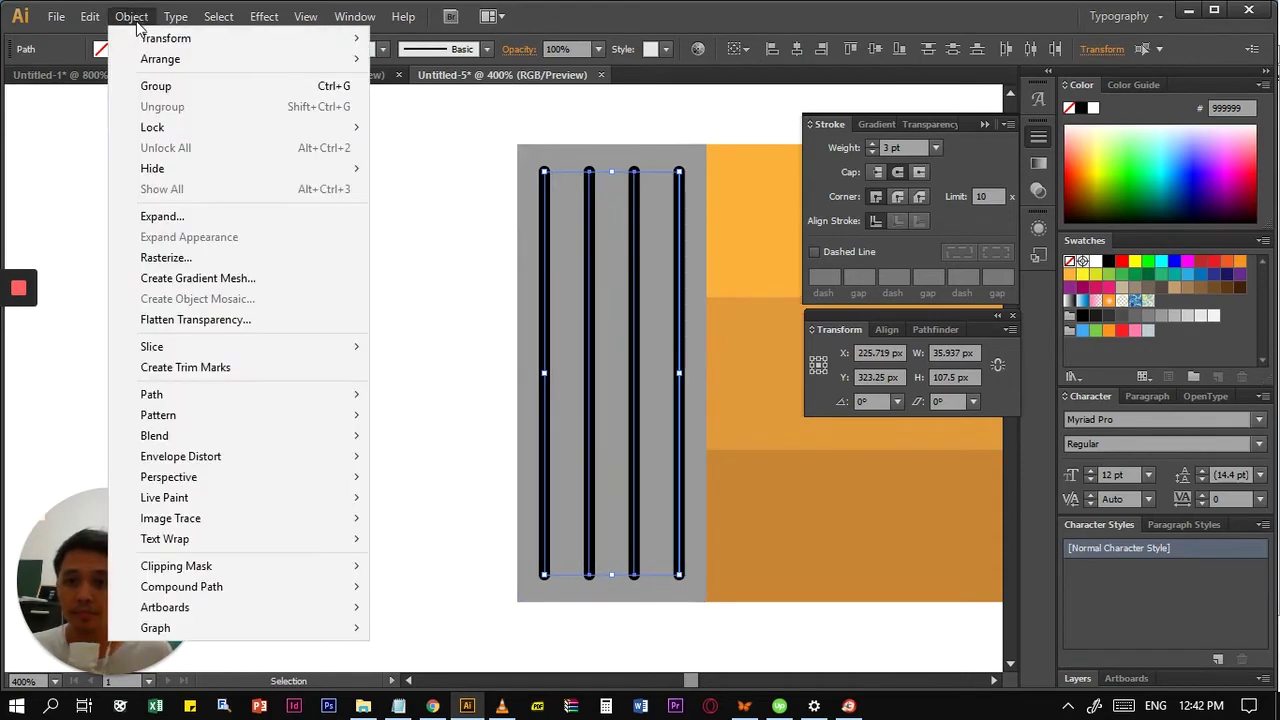
# - Expand the four strokes into filled shapes and colour them dark grey #4D4D4D
pyautogui.click(207, 218)
pyautogui.click(841, 356)
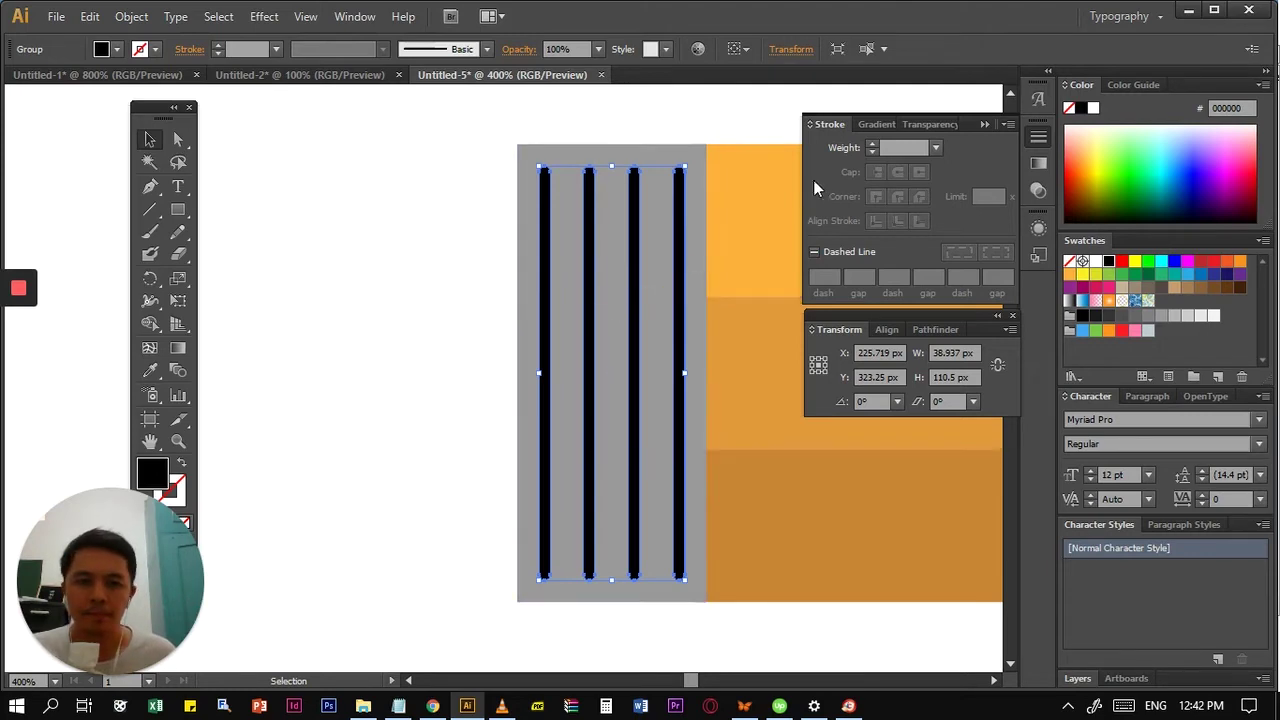
pyautogui.click(1123, 318)
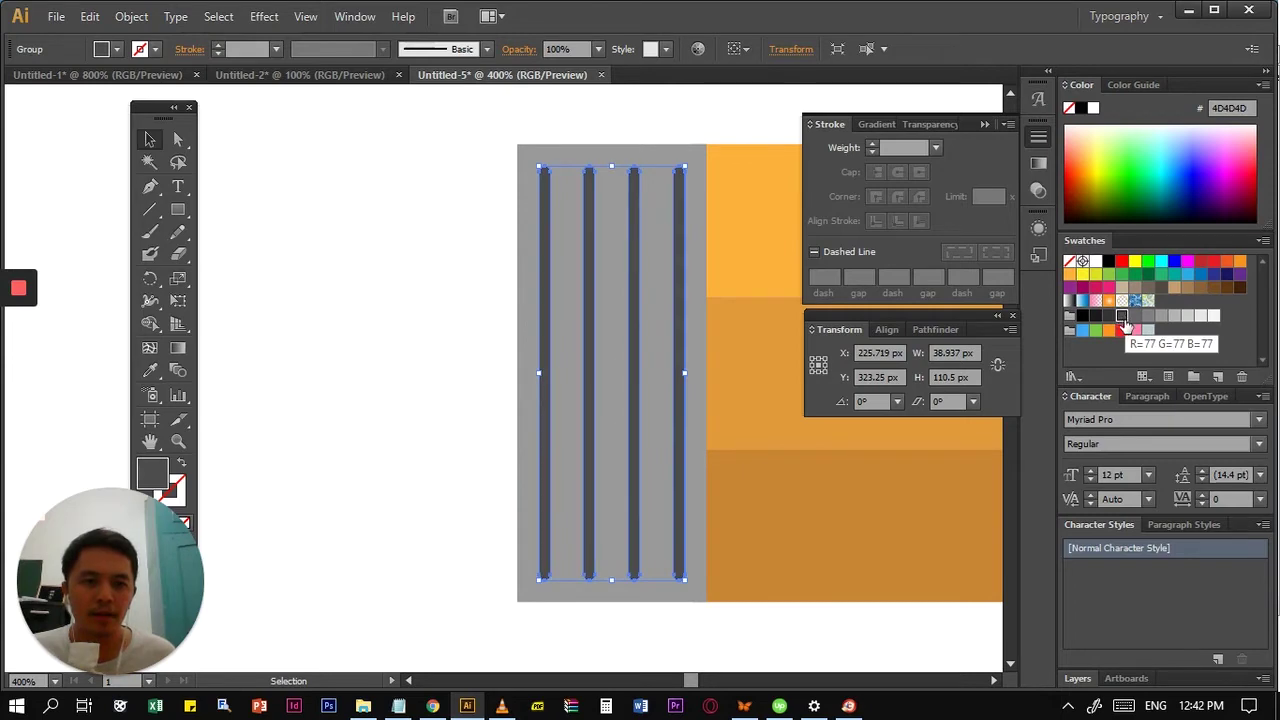
pyautogui.click(1135, 316)
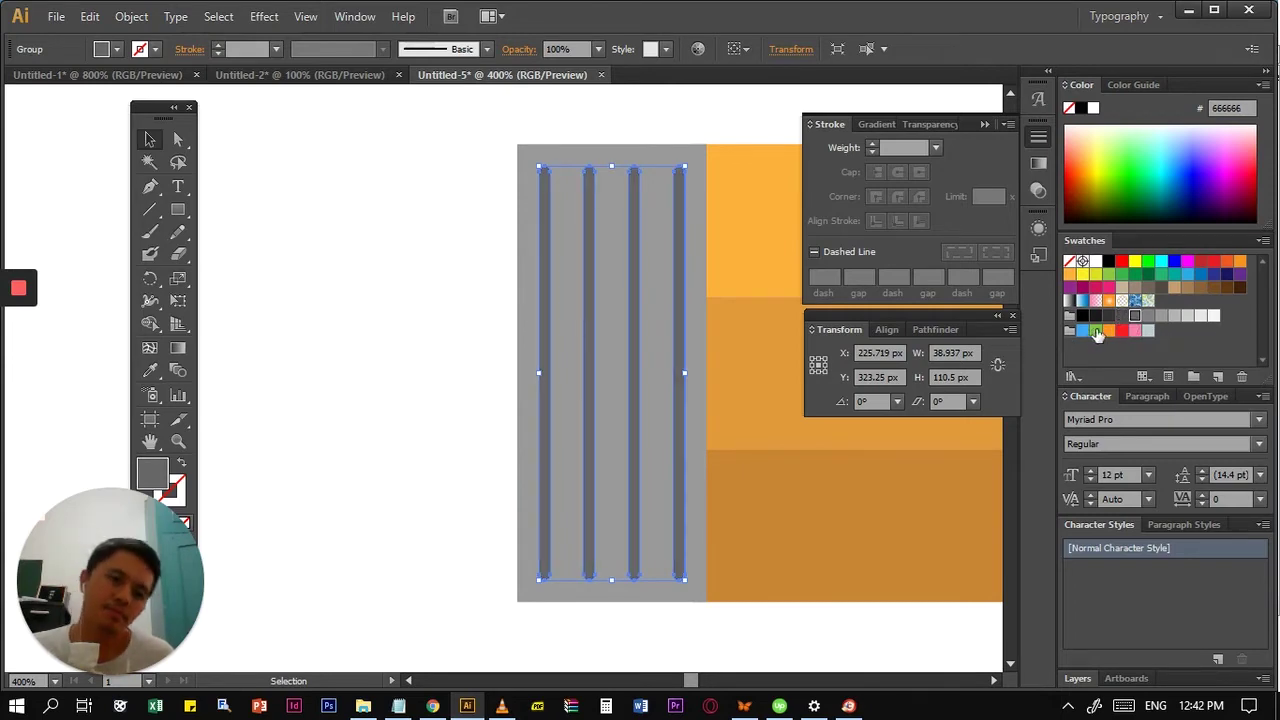
pyautogui.click(1123, 317)
# - Deselect the lines and pan the canvas to the pencil's end
pyautogui.click(476, 346)
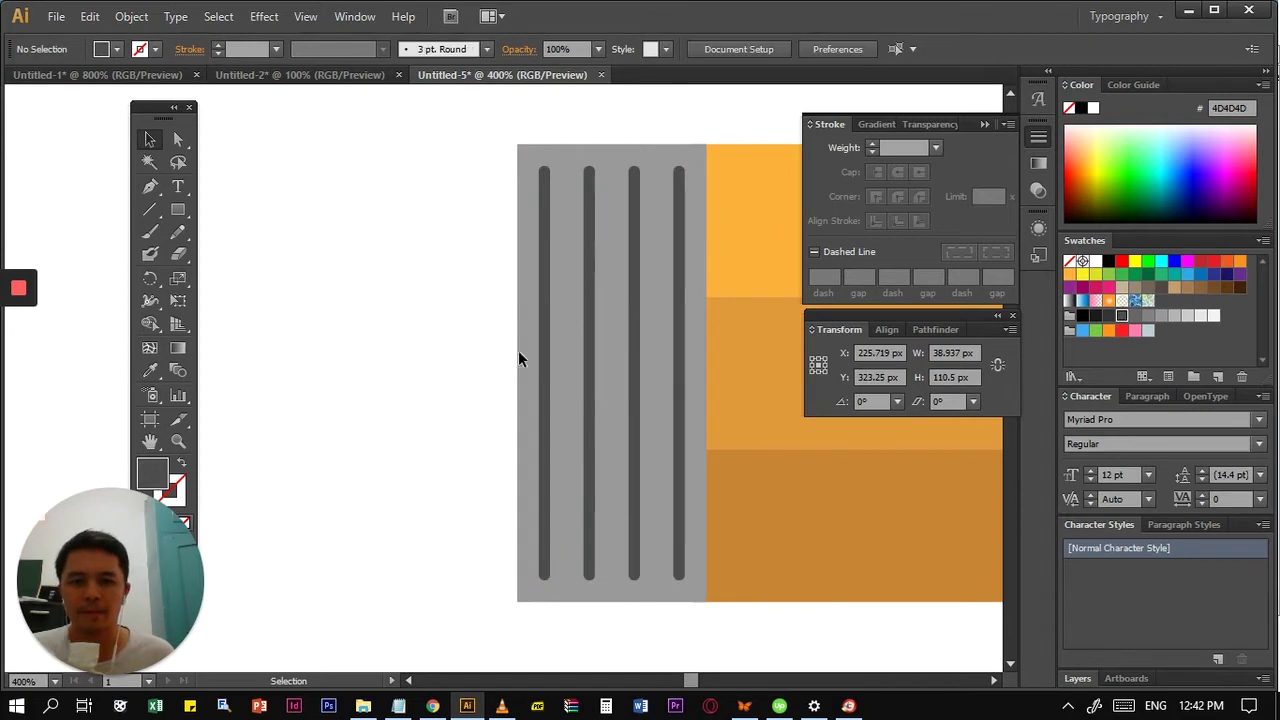
pyautogui.scroll(-2, 634, 387)
pyautogui.press('space')
pyautogui.moveTo(718, 352); pyautogui.dragTo(617, 349)
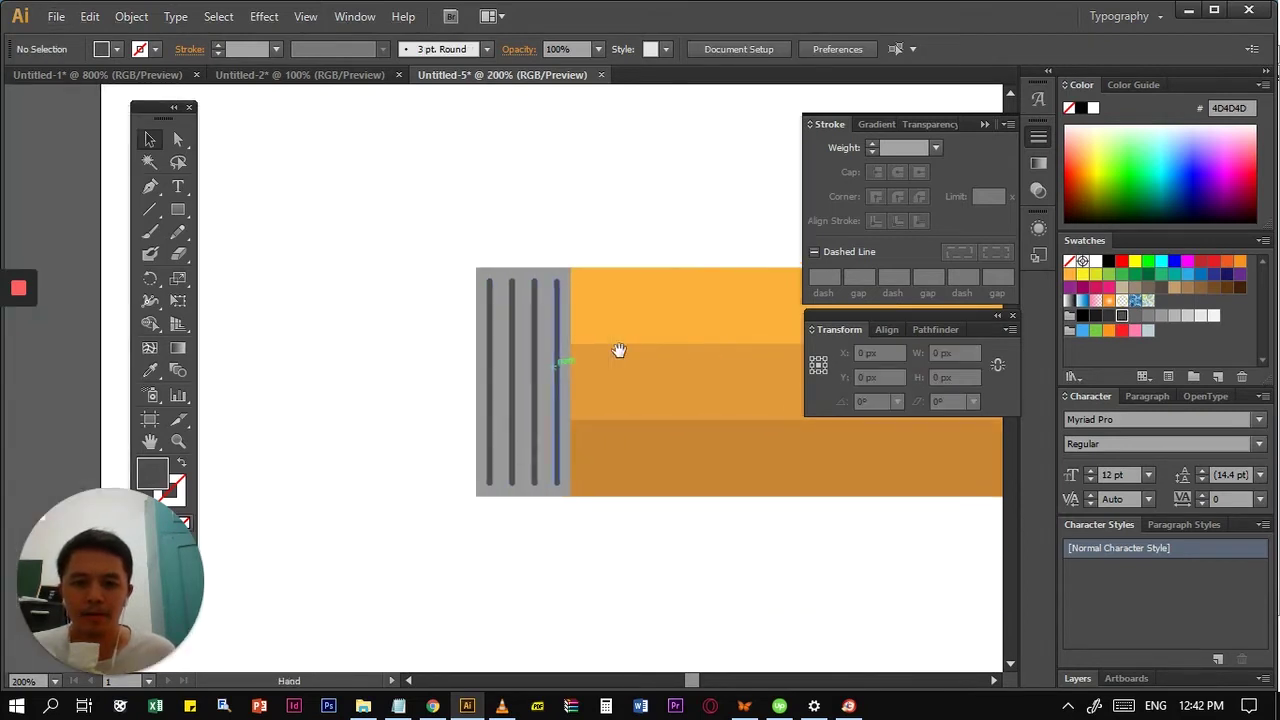
# - Draw a rectangle over the grey band, widen it to 313.5 px and fill it pink (FF7BAC)
pyautogui.press('m')
pyautogui.moveTo(404, 266); pyautogui.dragTo(598, 497)
pyautogui.press('v')
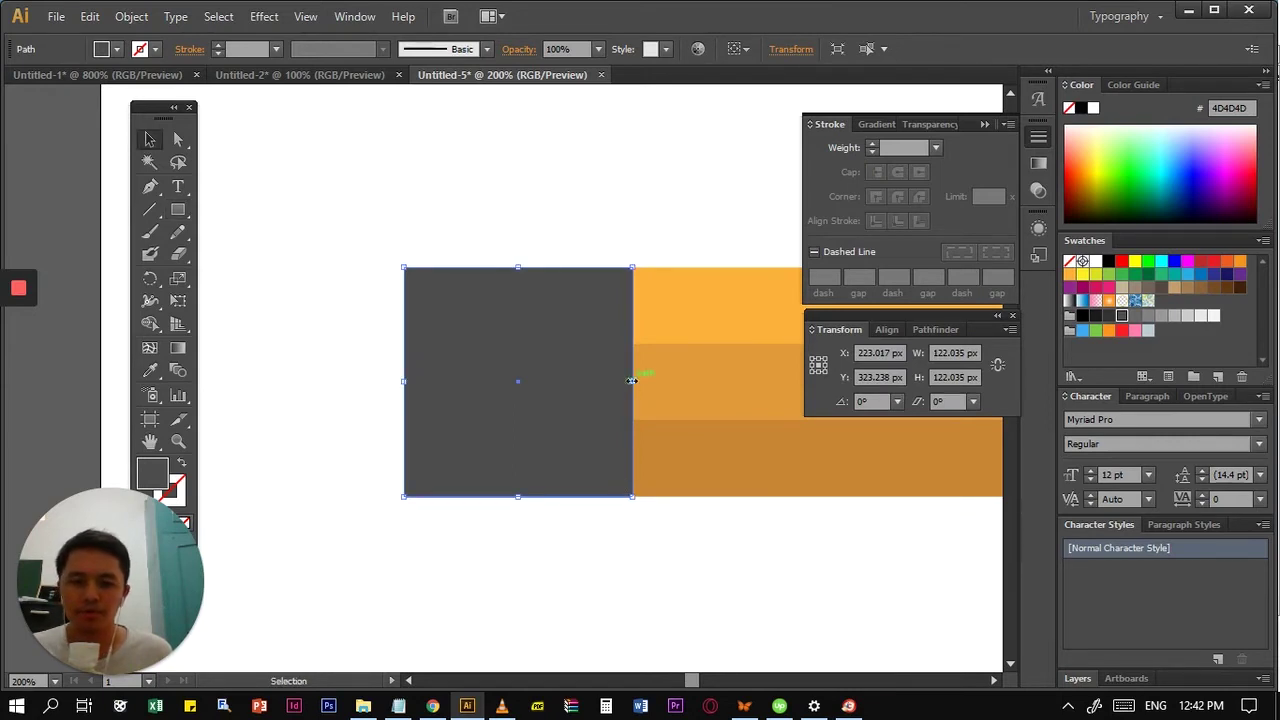
pyautogui.moveTo(631, 375); pyautogui.dragTo(365, 390)
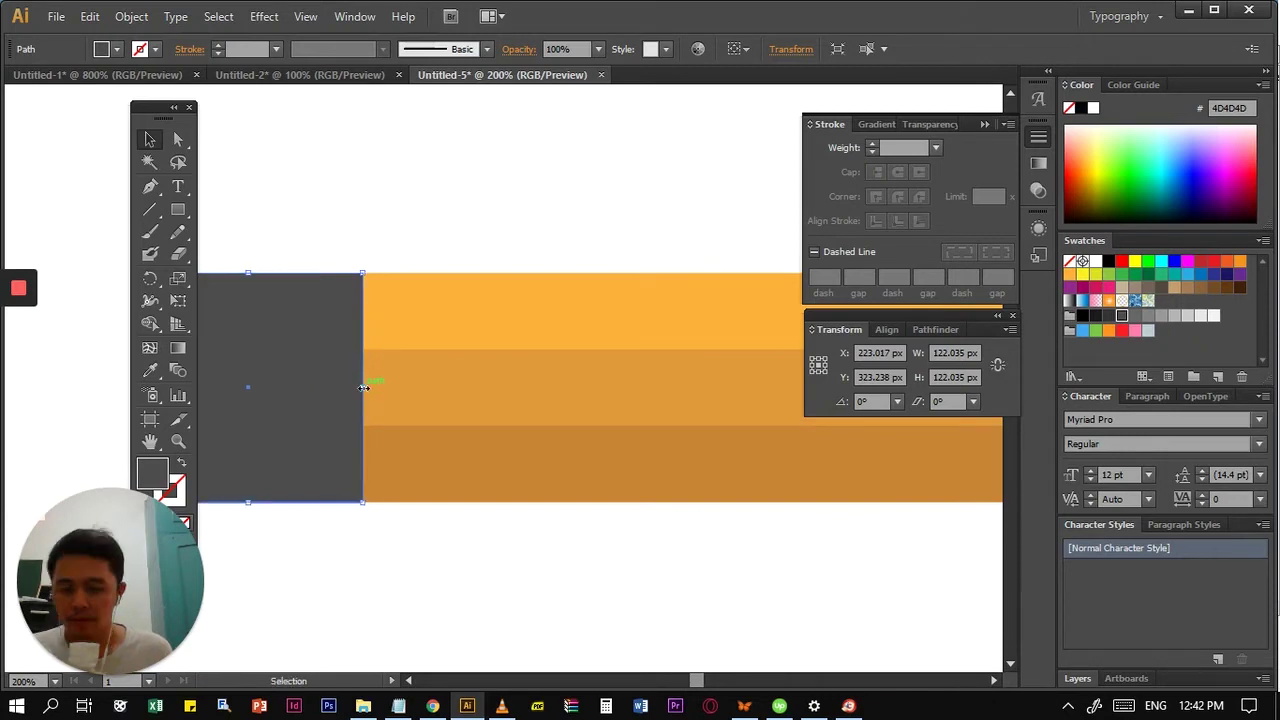
pyautogui.moveTo(421, 388); pyautogui.dragTo(722, 393)
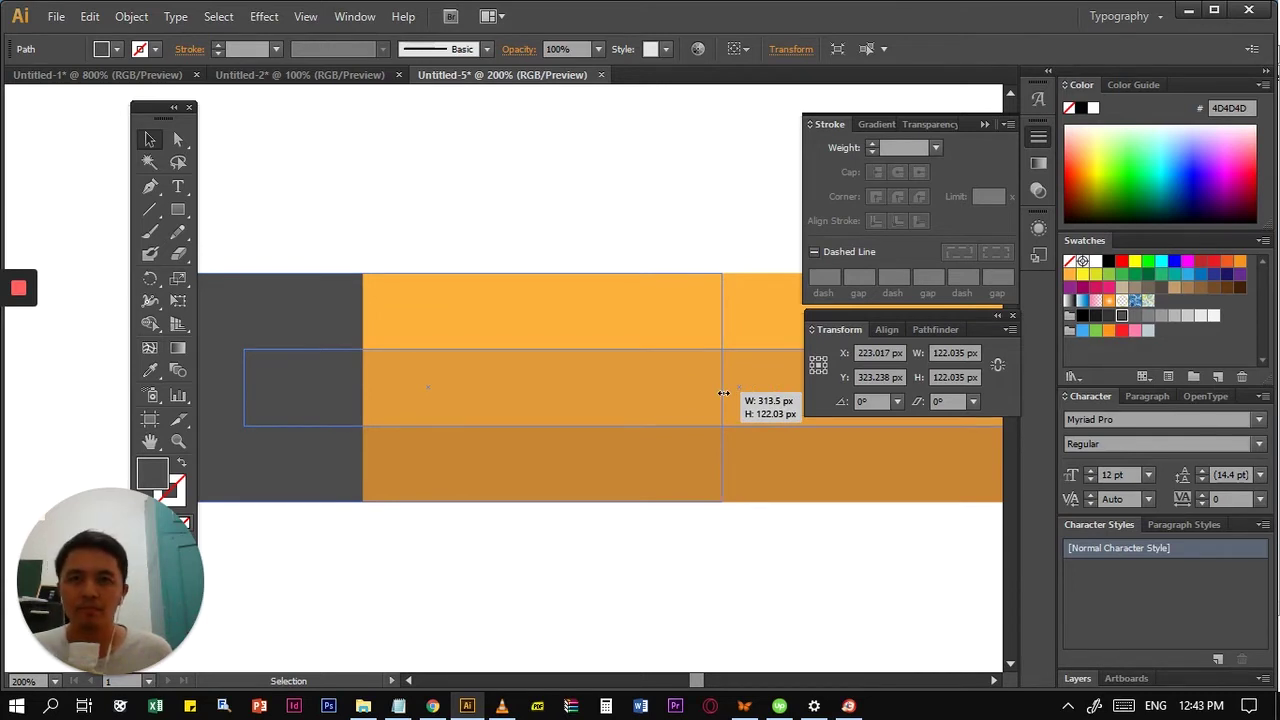
pyautogui.moveTo(723, 393); pyautogui.dragTo(723, 393)
pyautogui.press('space')
pyautogui.moveTo(711, 449); pyautogui.dragTo(796, 520)
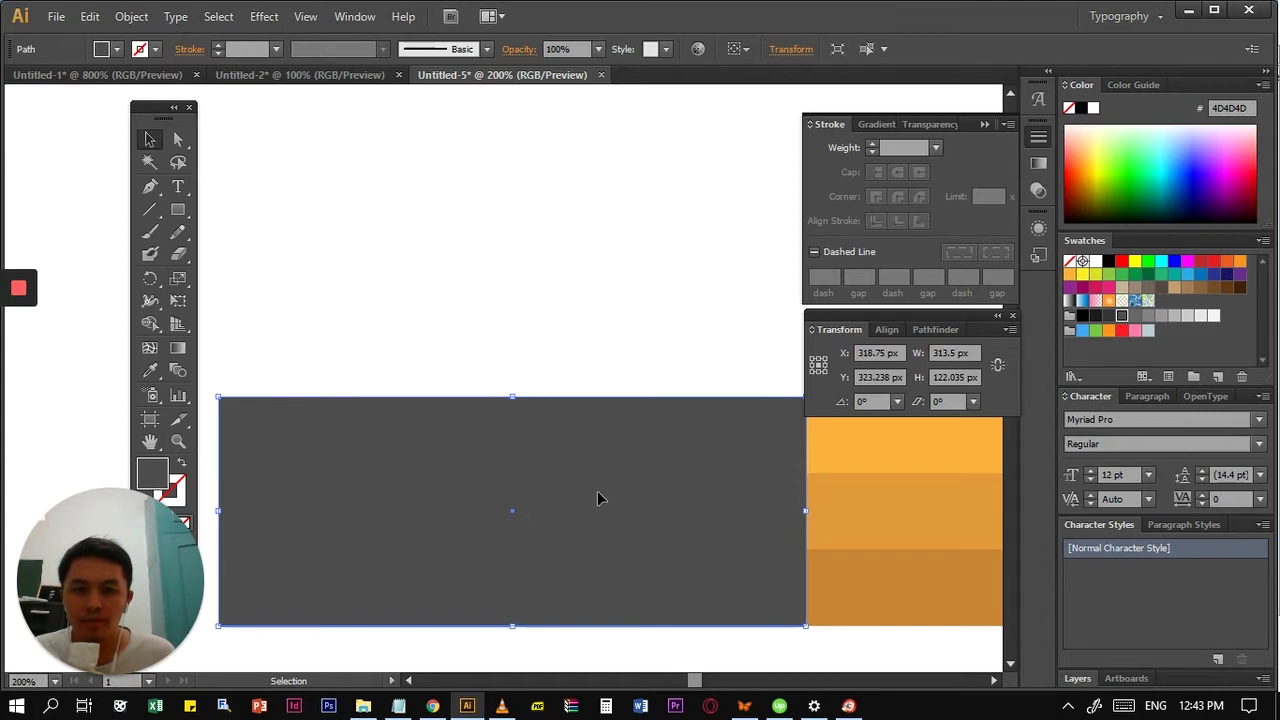
pyautogui.click(1135, 331)
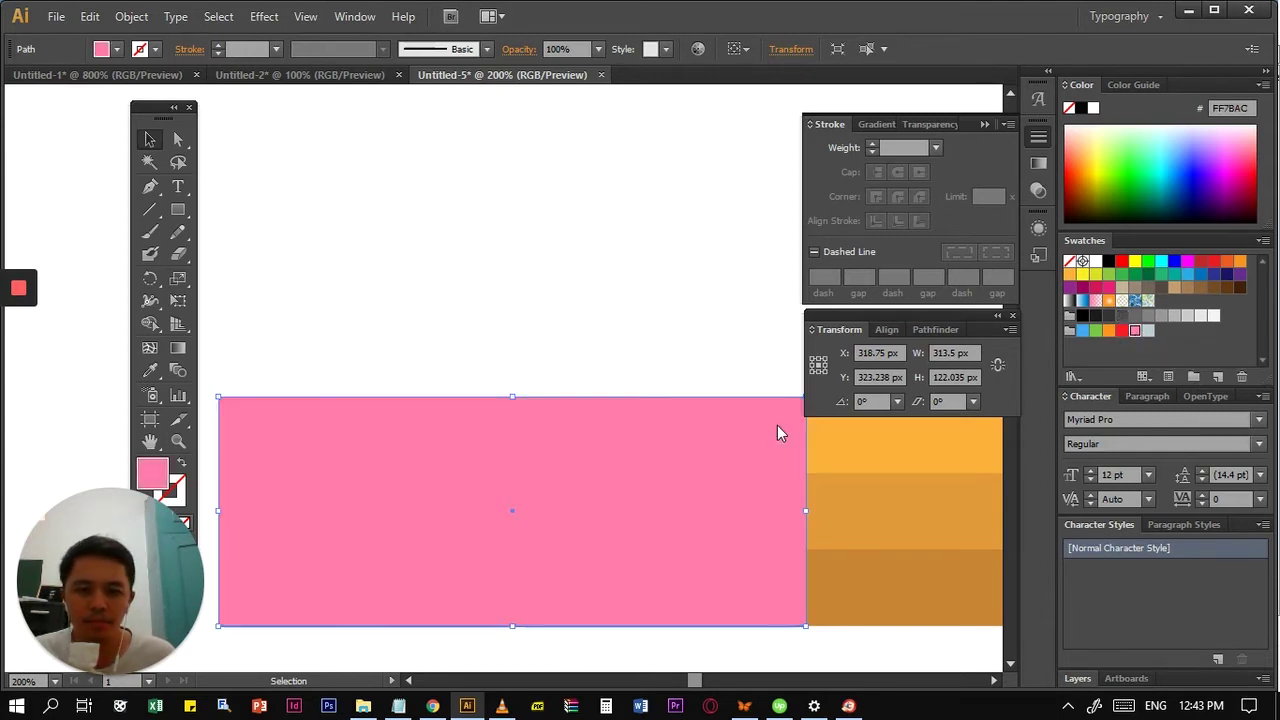
# - Change the rectangle's fill to a deeper pink, D84A84, in the Color Picker
pyautogui.doubleClick(152, 474)
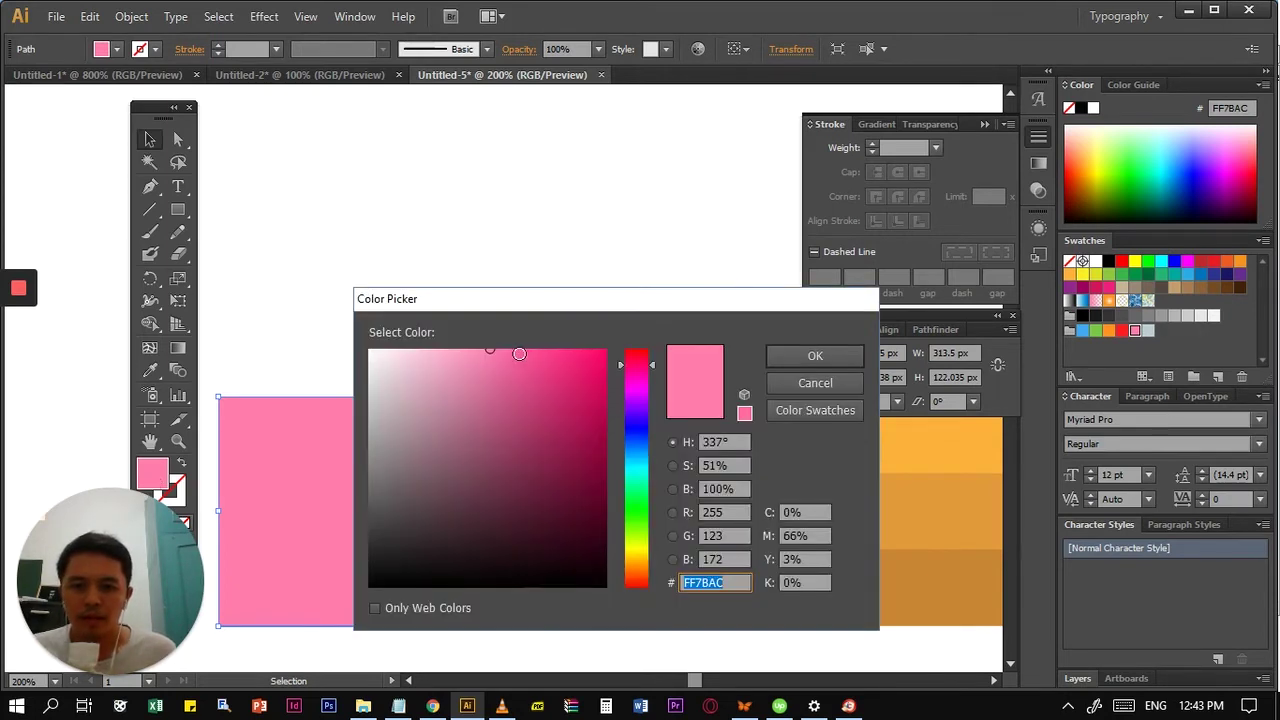
pyautogui.click(519, 350)
pyautogui.moveTo(541, 350)
pyautogui.mouseDown()
pyautogui.moveTo(568, 350)
pyautogui.moveTo(525, 385)
pyautogui.mouseUp()
pyautogui.click(814, 362)
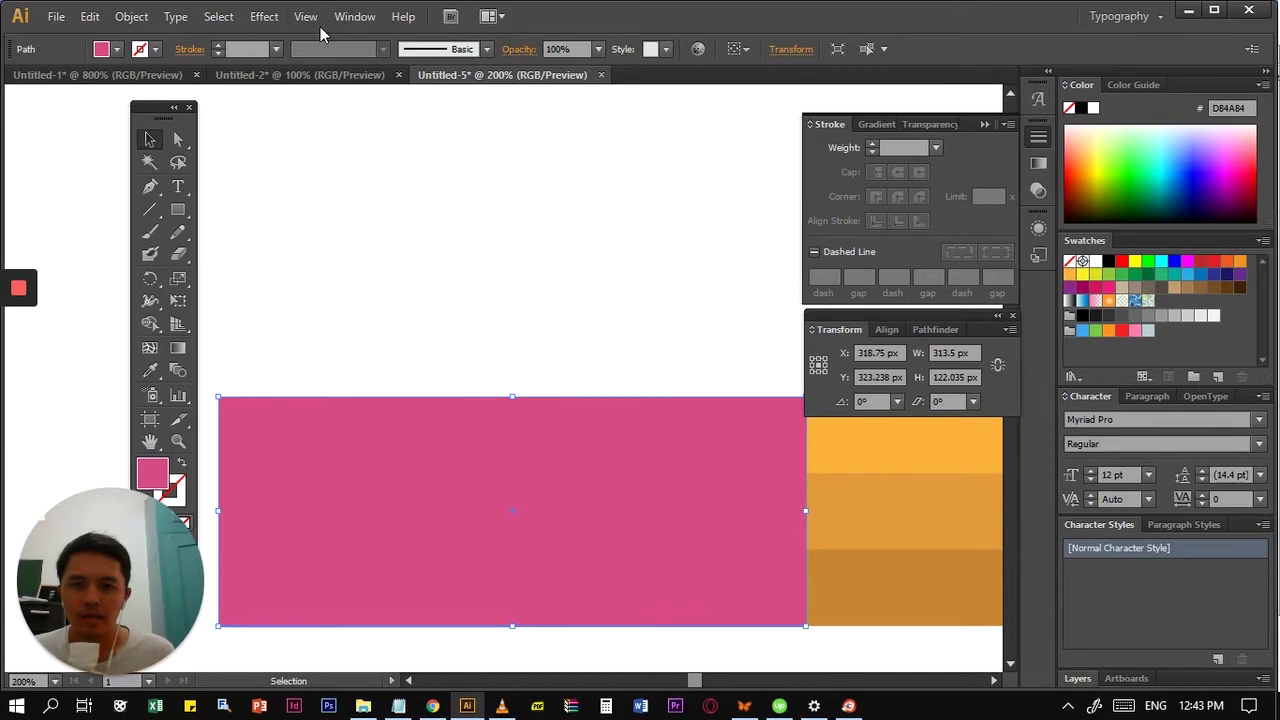
# - Apply a Round Corners effect with a 52 px radius to the pink rectangle
pyautogui.click(265, 18)
pyautogui.moveTo(440, 229)
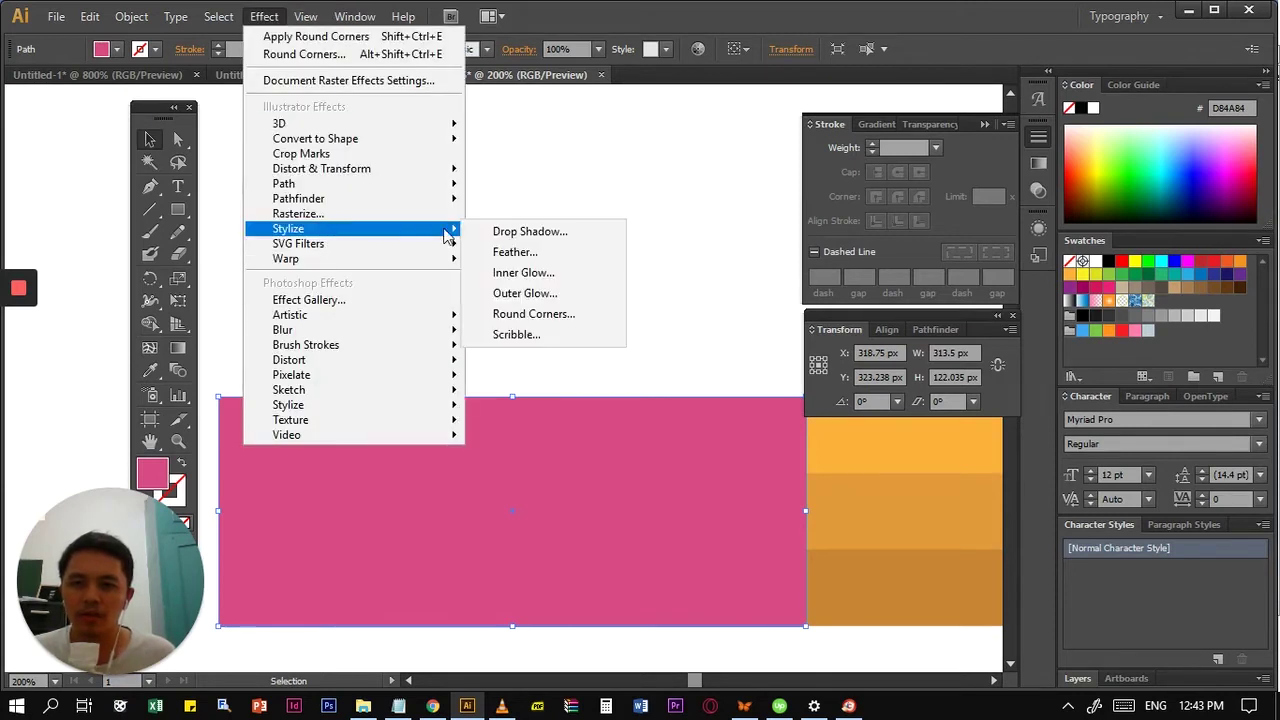
pyautogui.click(534, 314)
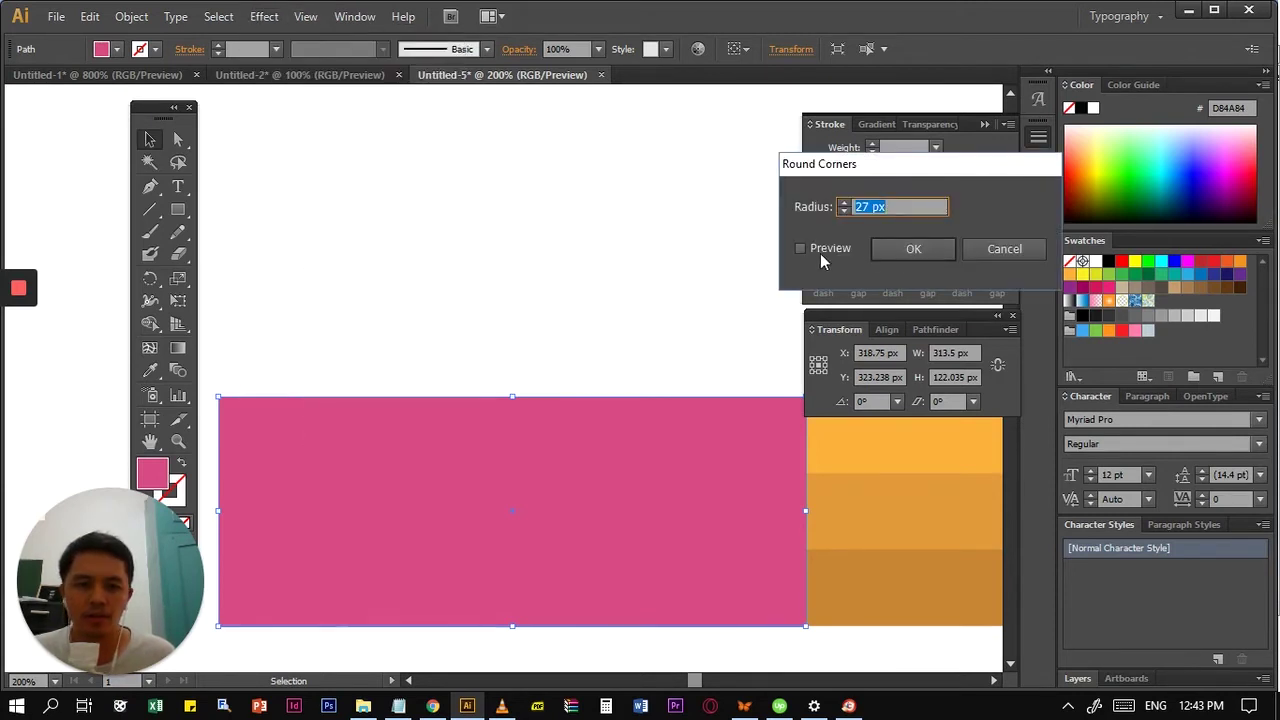
pyautogui.click(802, 249)
pyautogui.click(843, 202)
pyautogui.click(843, 202)
pyautogui.click(843, 202)
pyautogui.click(843, 202)
pyautogui.click(843, 202)
pyautogui.click(843, 202)
pyautogui.click(843, 202)
pyautogui.click(843, 202)
pyautogui.click(843, 202)
pyautogui.click(843, 202)
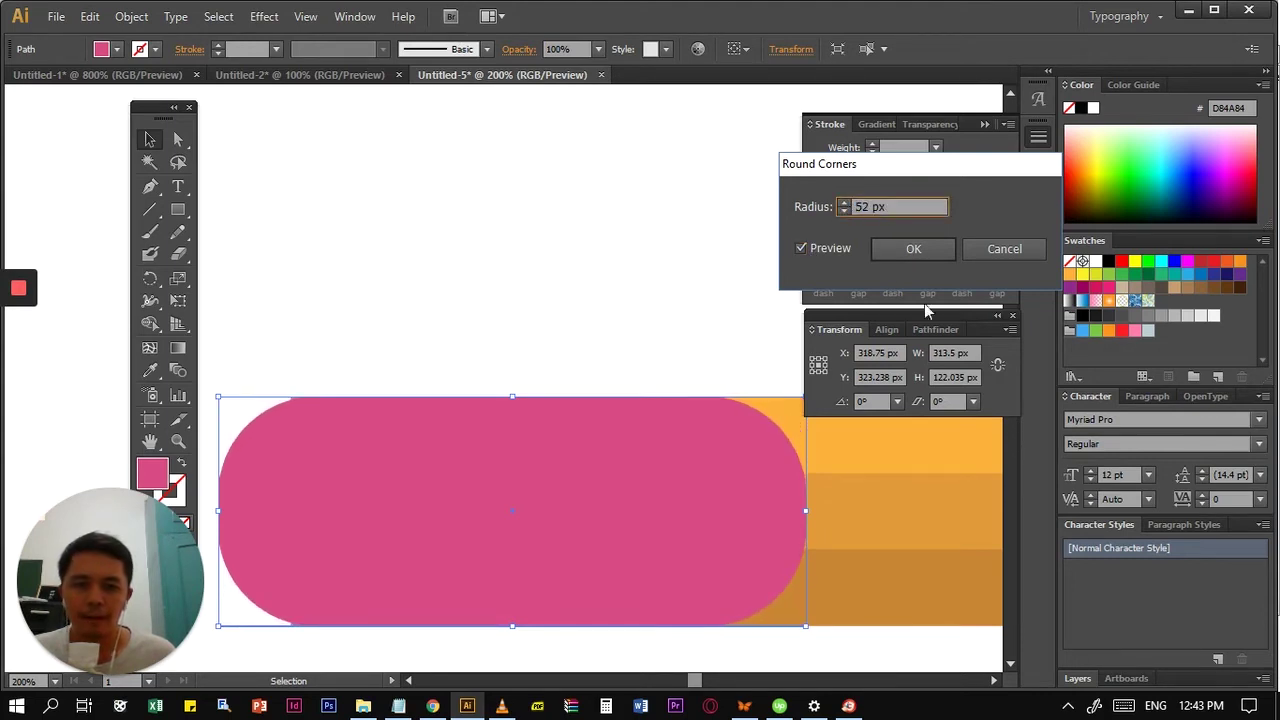
pyautogui.click(913, 252)
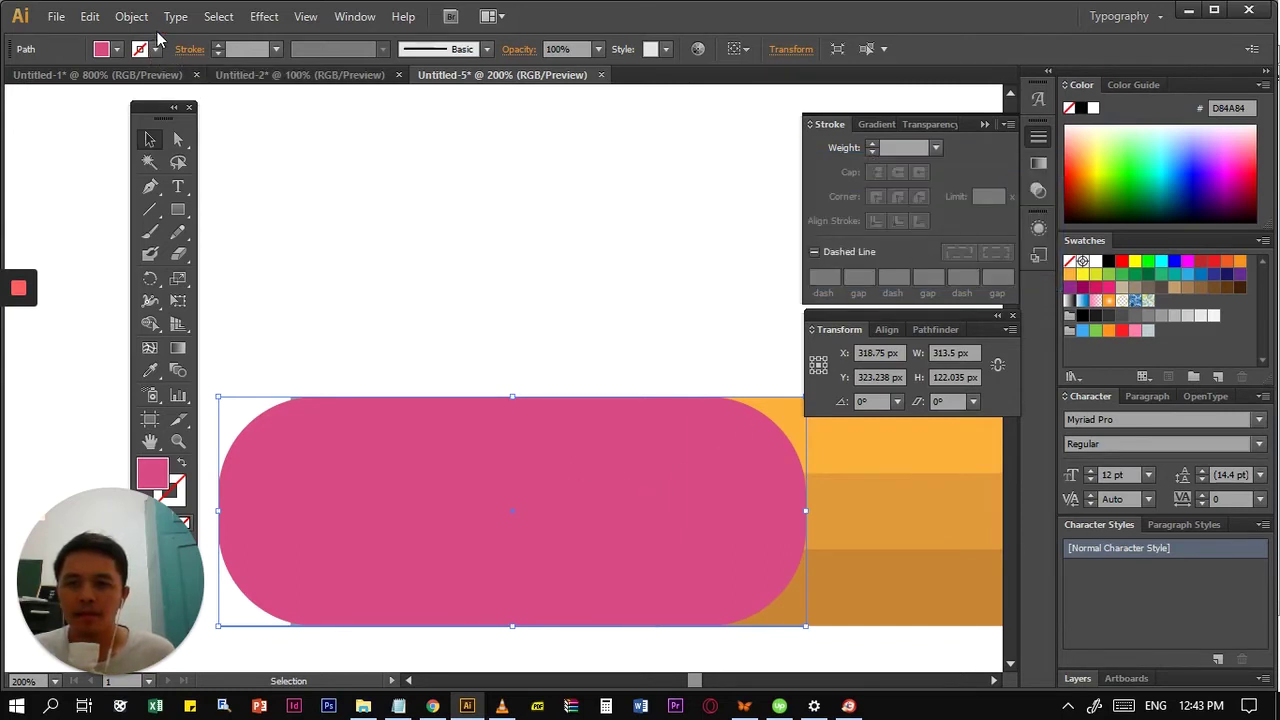
pyautogui.click(178, 210)
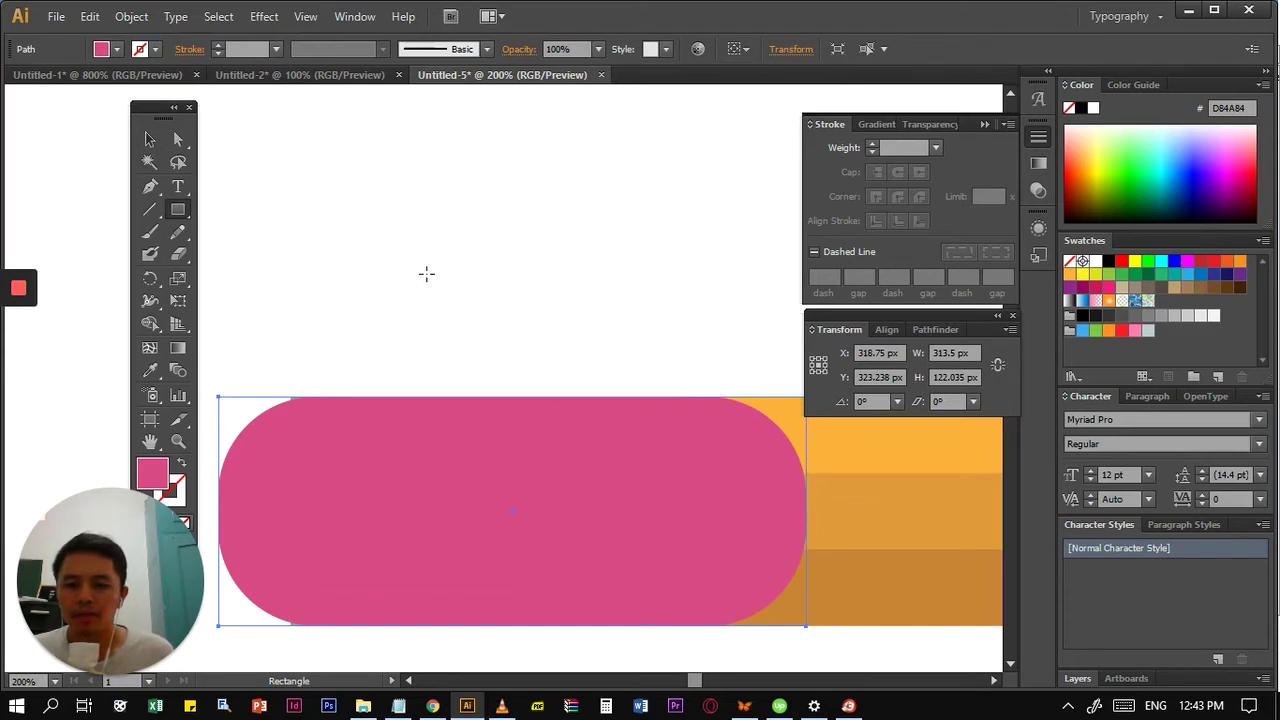
# - Draw a large green rectangle covering the right part of the pink pill
pyautogui.press('v')
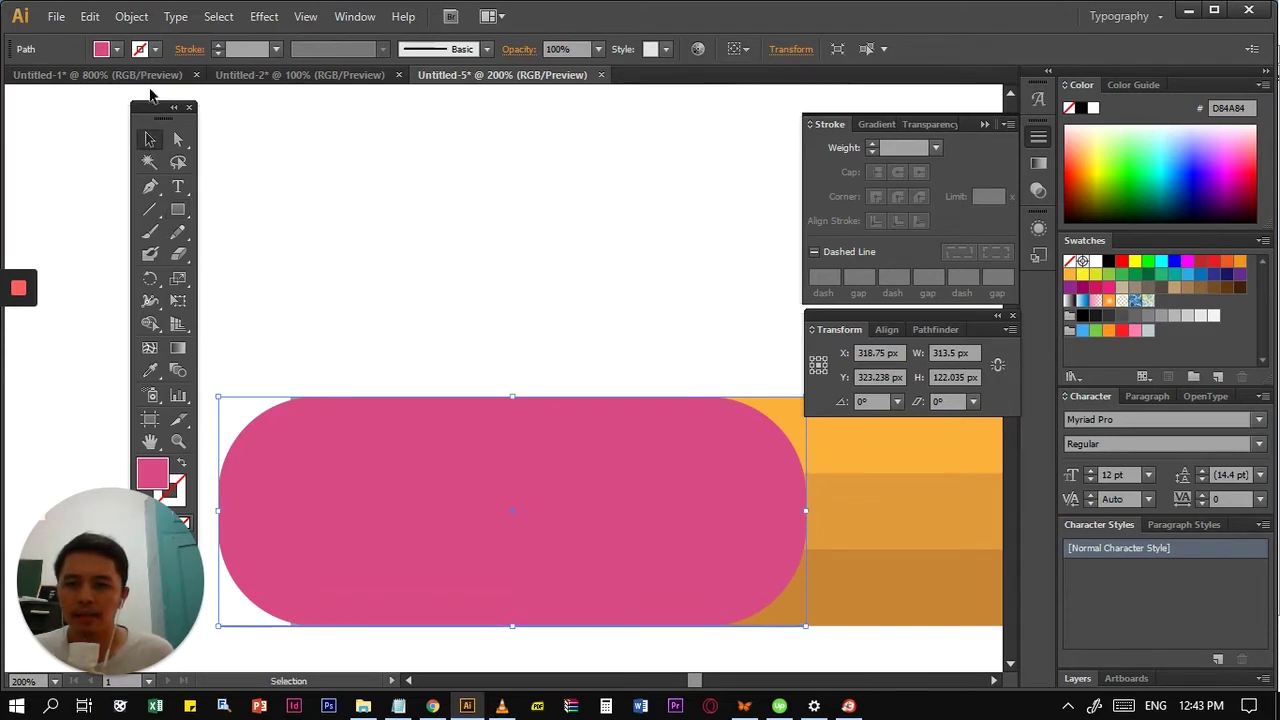
pyautogui.click(178, 210)
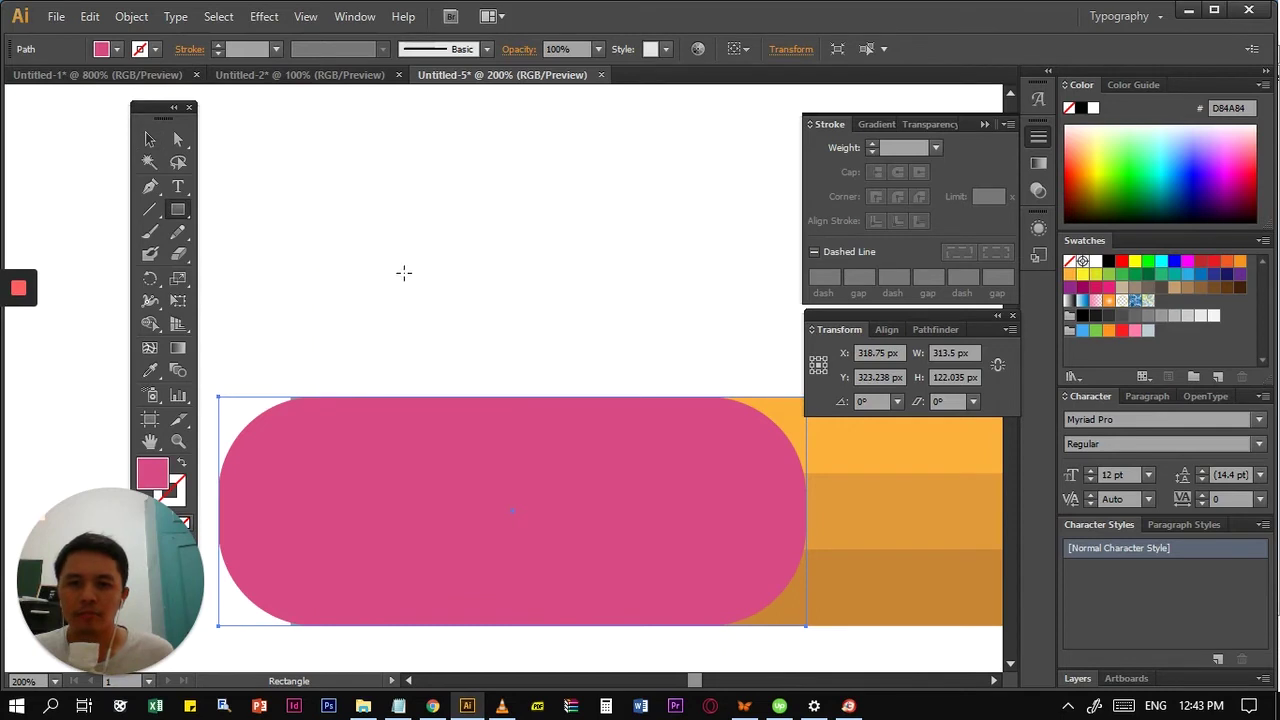
pyautogui.moveTo(407, 270); pyautogui.dragTo(852, 648)
pyautogui.press('v')
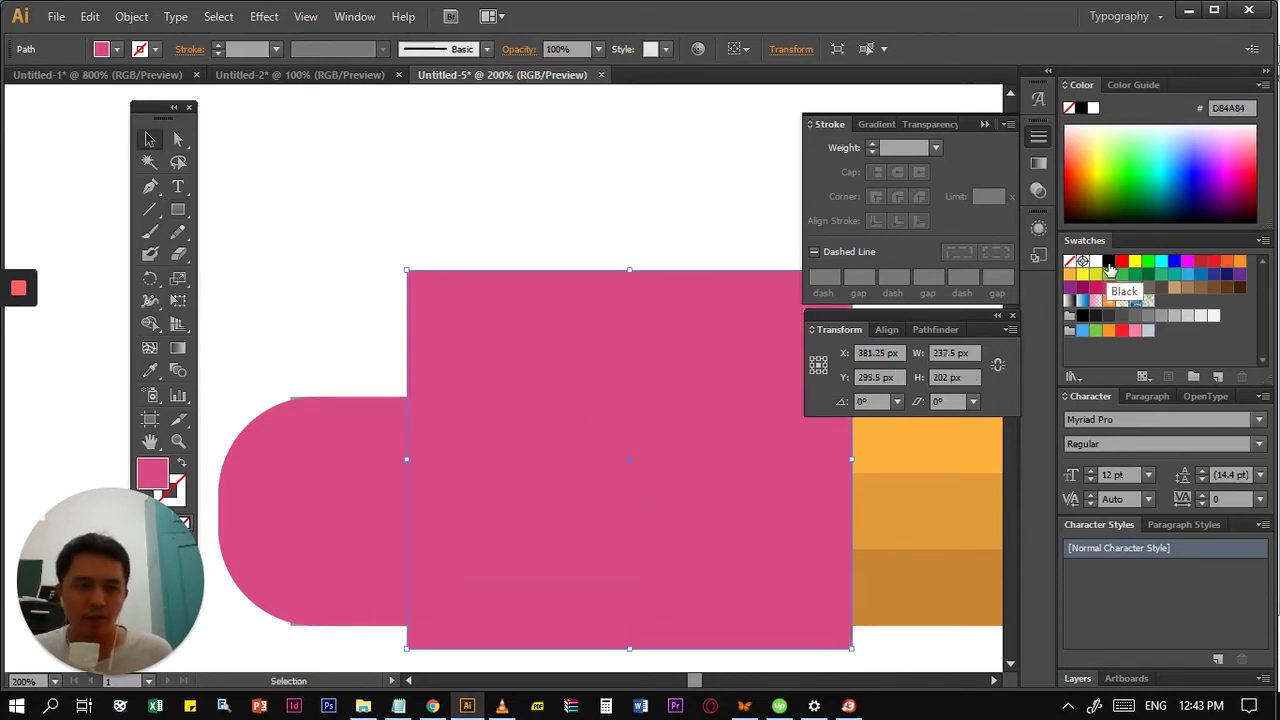
pyautogui.click(1108, 275)
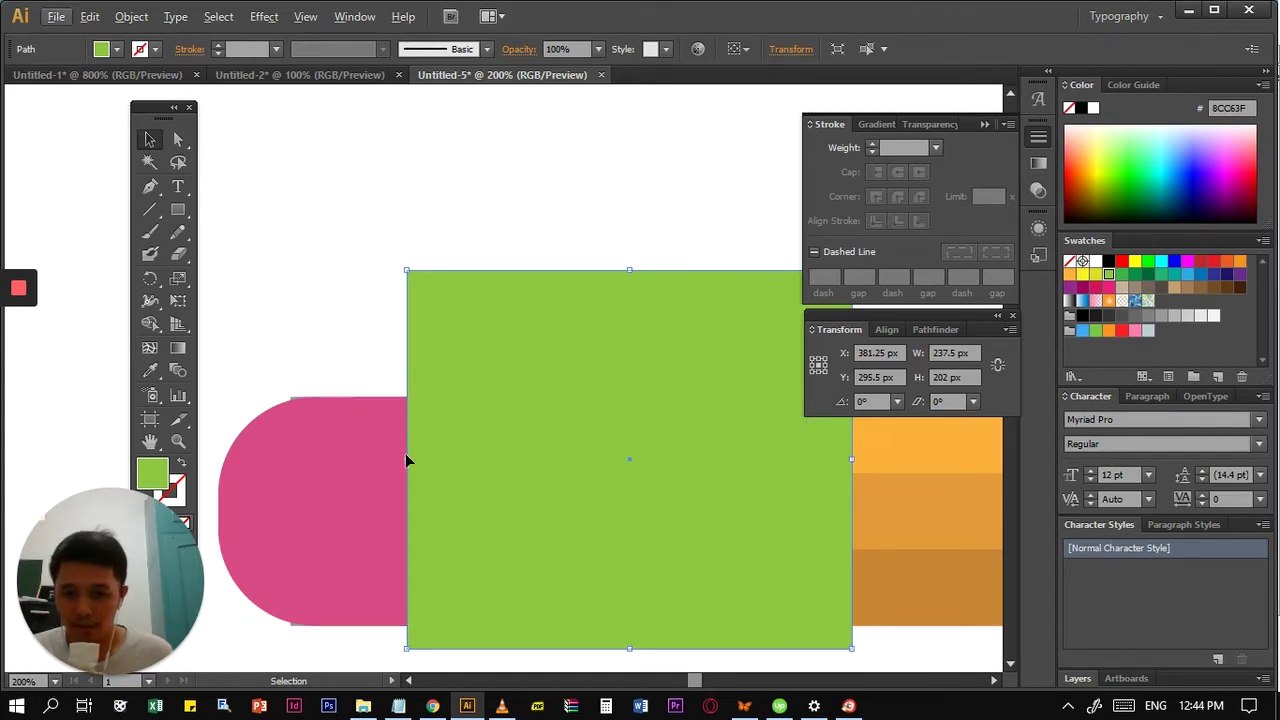
# - Try trimming the pill against the green rectangle with Shape Builder, then undo the attempt
pyautogui.hotkey('ctrl', 'shift', 'a')
pyautogui.click(515, 436)
pyautogui.keyDown('shift'); pyautogui.click(313, 511); pyautogui.keyUp('shift')
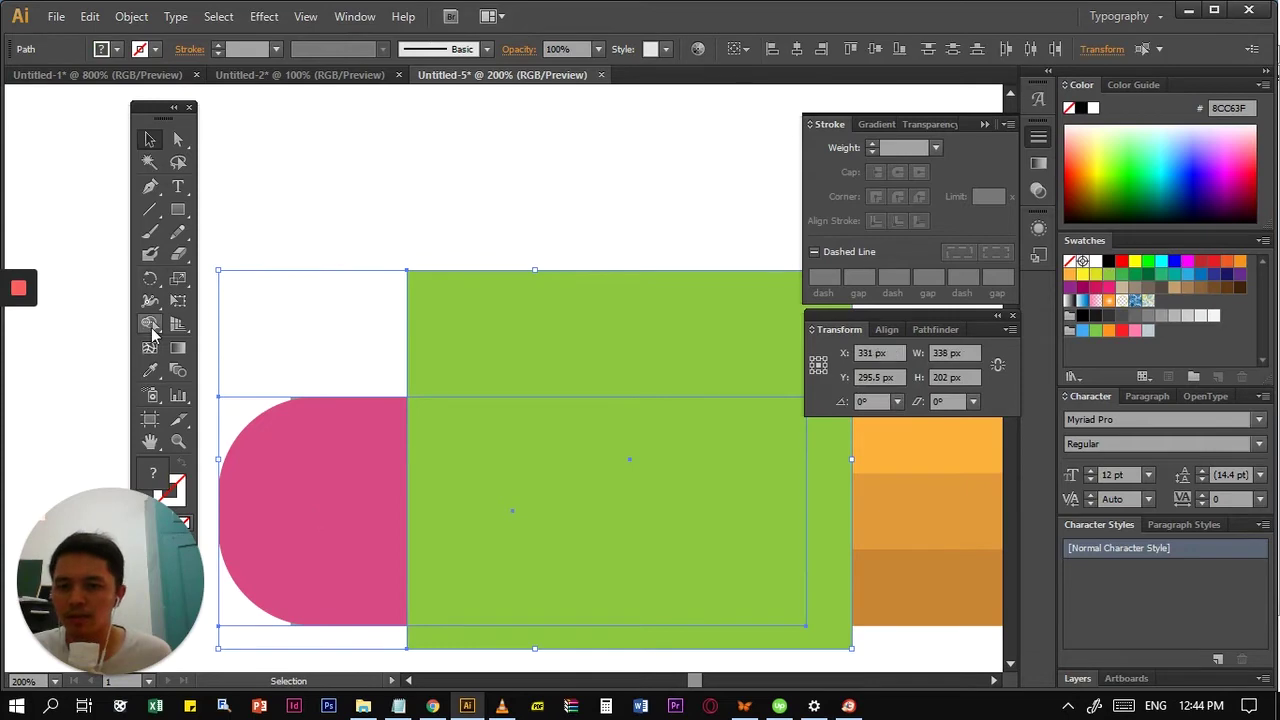
pyautogui.click(150, 326)
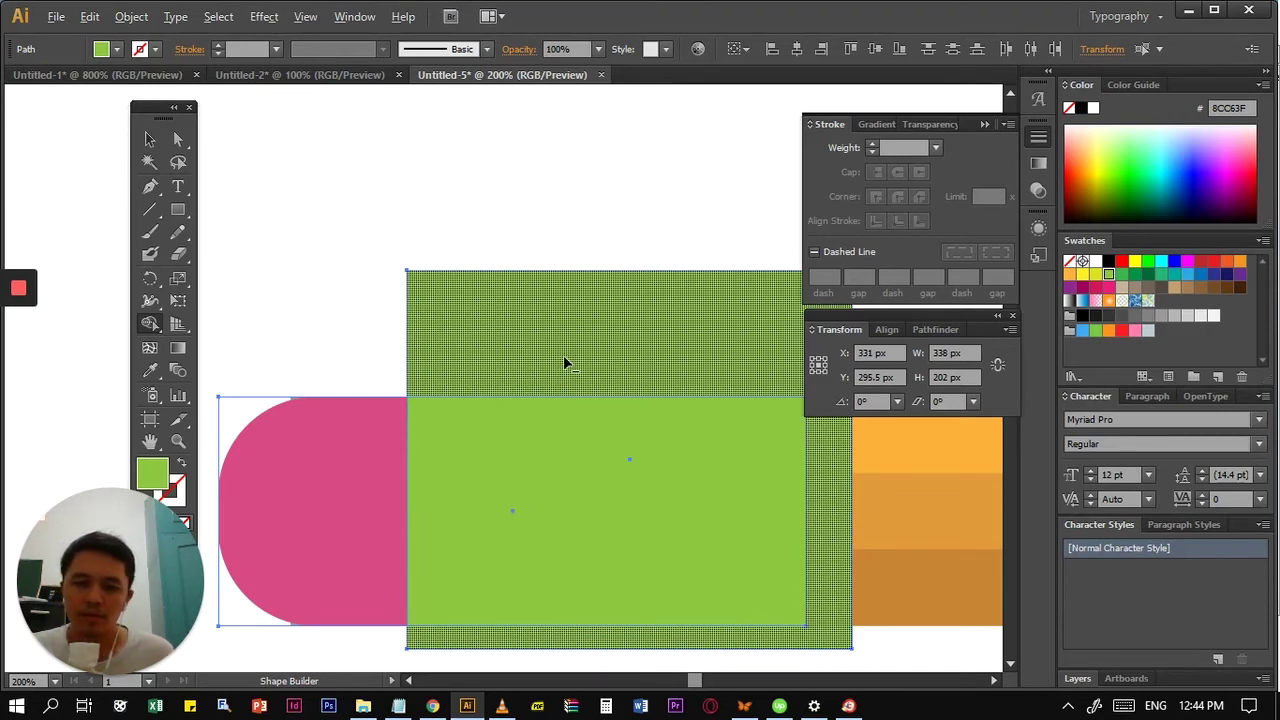
pyautogui.keyDown('alt'); pyautogui.click(563, 355); pyautogui.keyUp('alt')
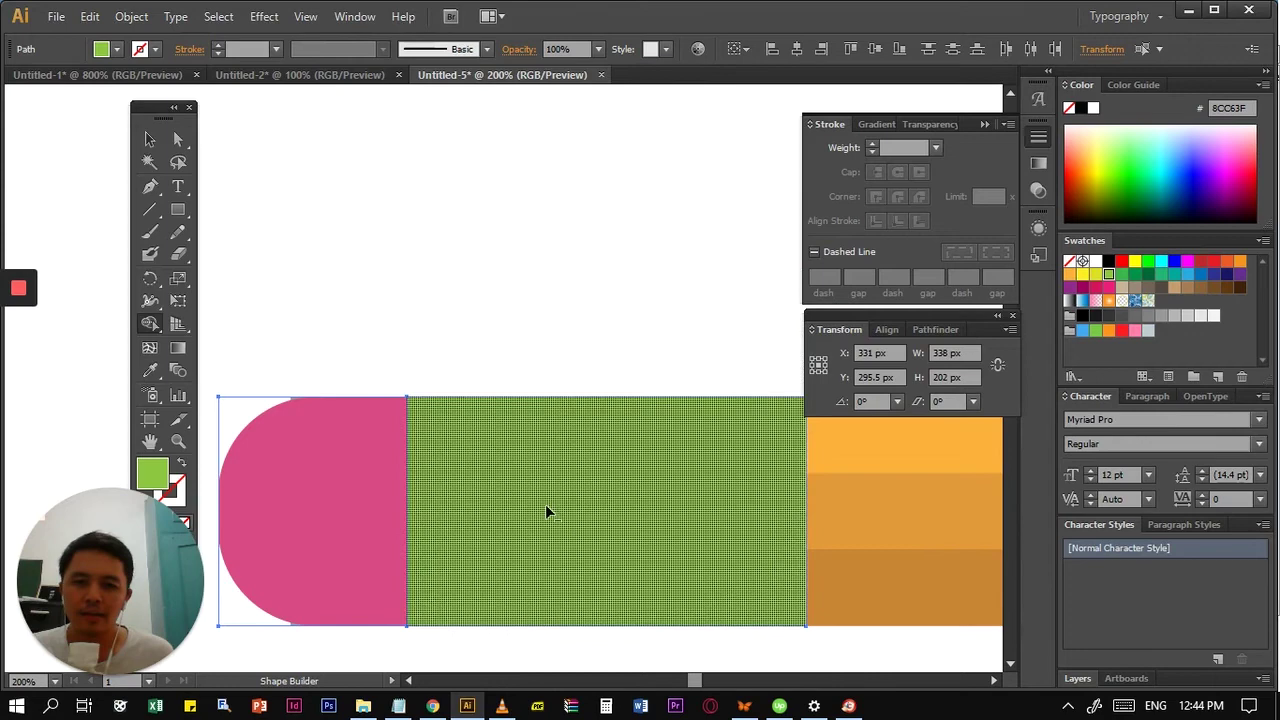
pyautogui.keyDown('alt'); pyautogui.click(545, 504); pyautogui.keyUp('alt')
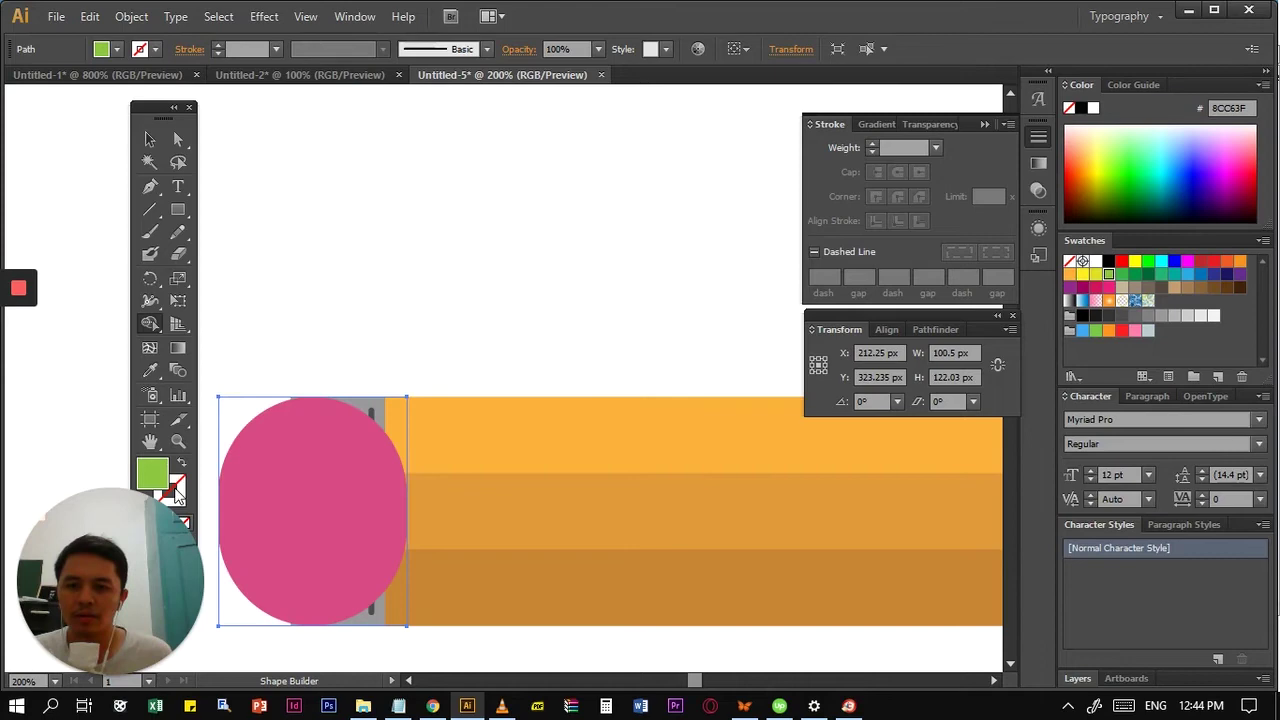
pyautogui.click(299, 504)
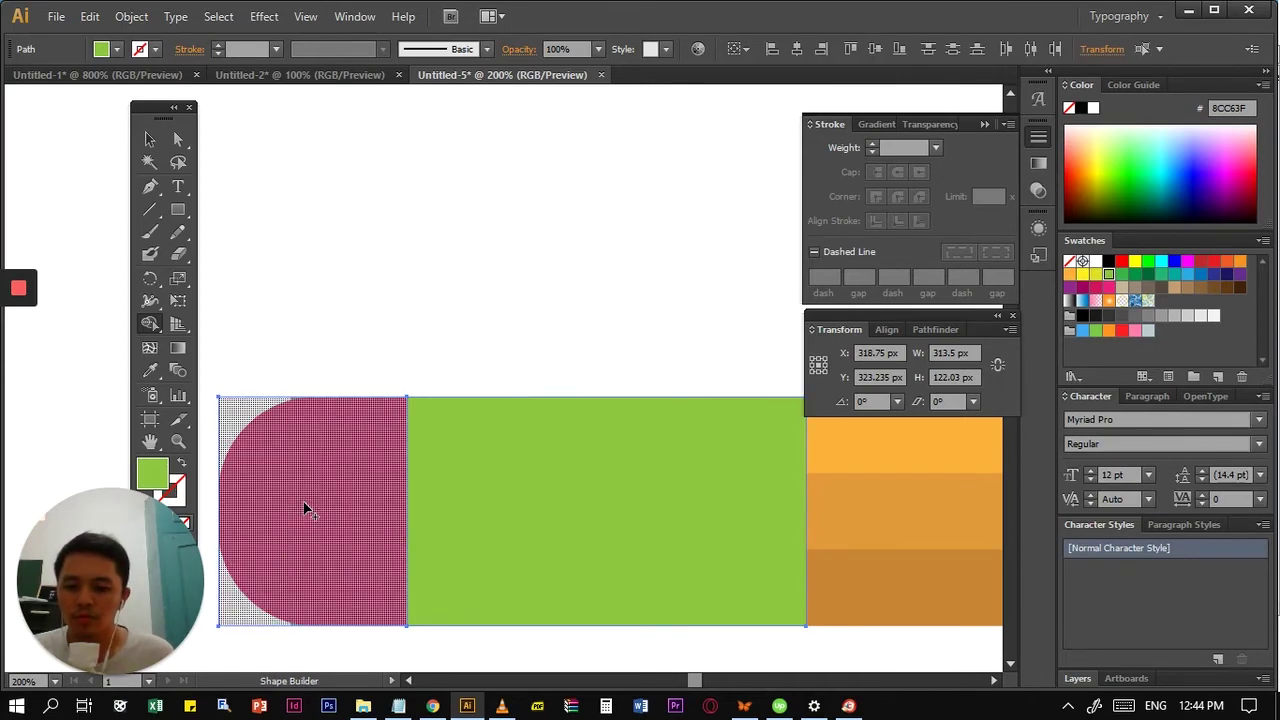
pyautogui.click(339, 505)
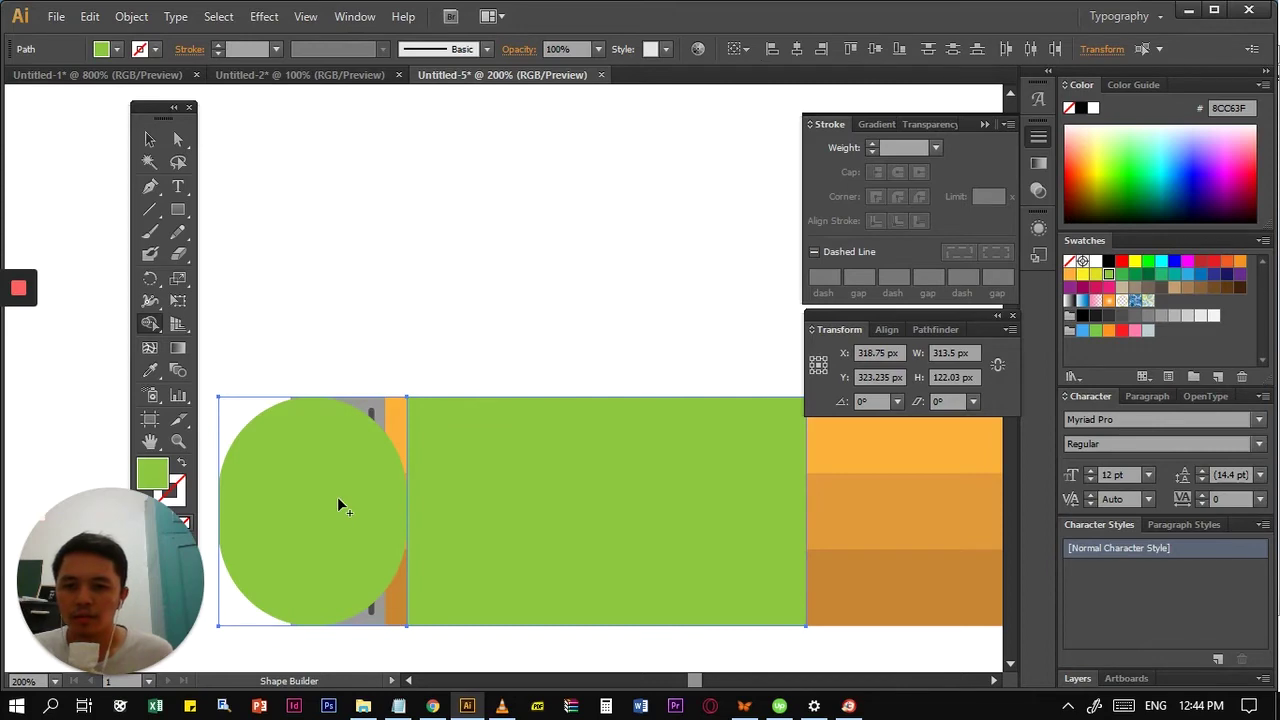
pyautogui.hotkey('ctrl', 'z')
pyautogui.hotkey('ctrl', 'z')
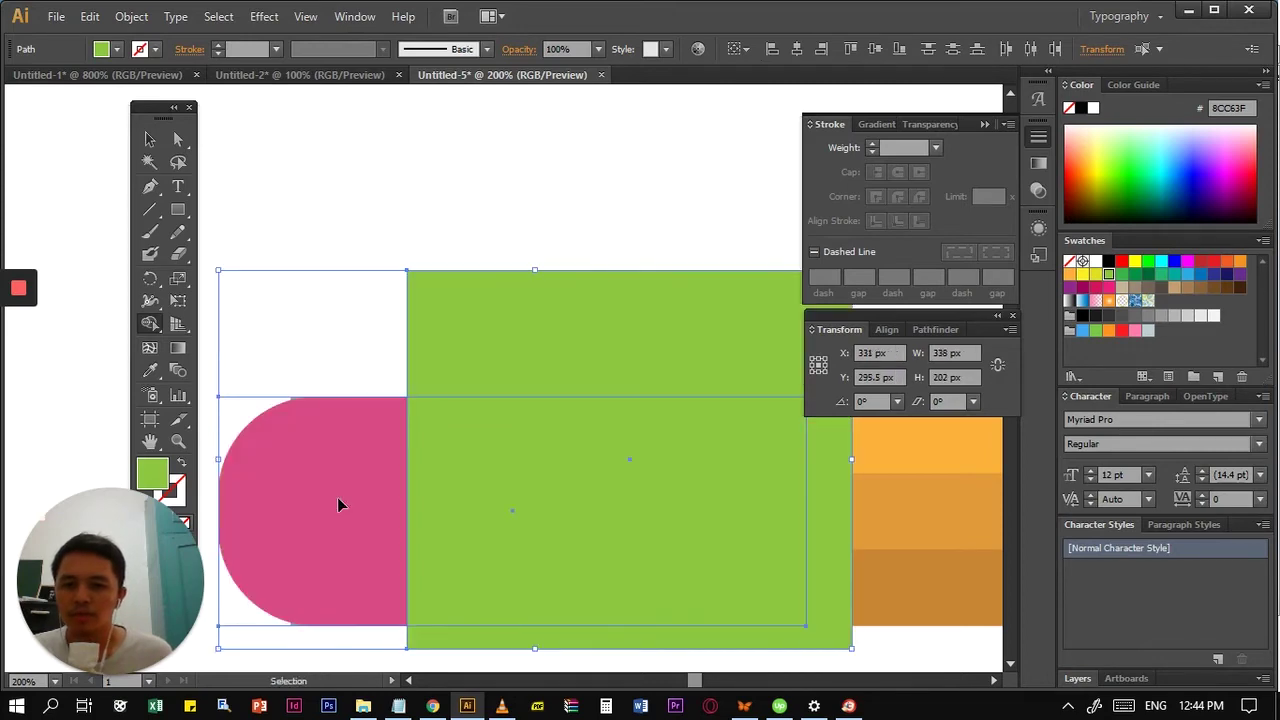
pyautogui.hotkey('shift', 'm')
# - Expand the pink pill's appearance into plain paths
pyautogui.press('v')
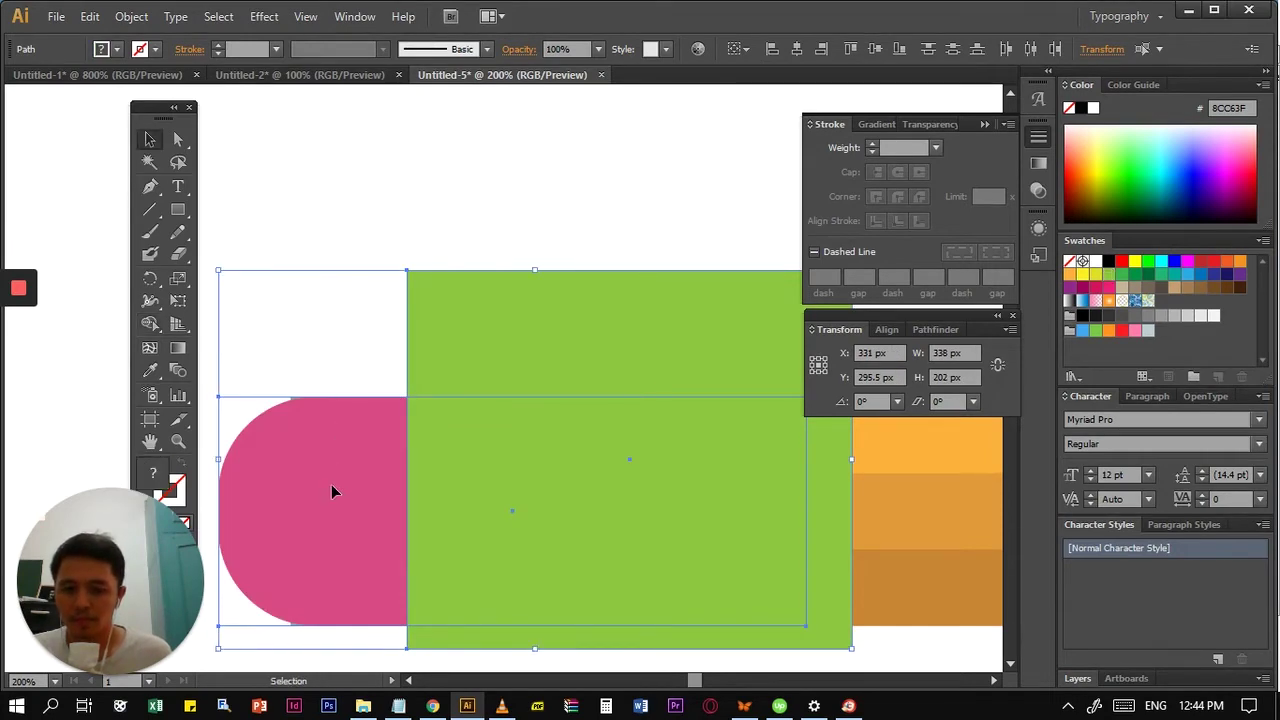
pyautogui.click(369, 323)
pyautogui.click(330, 465)
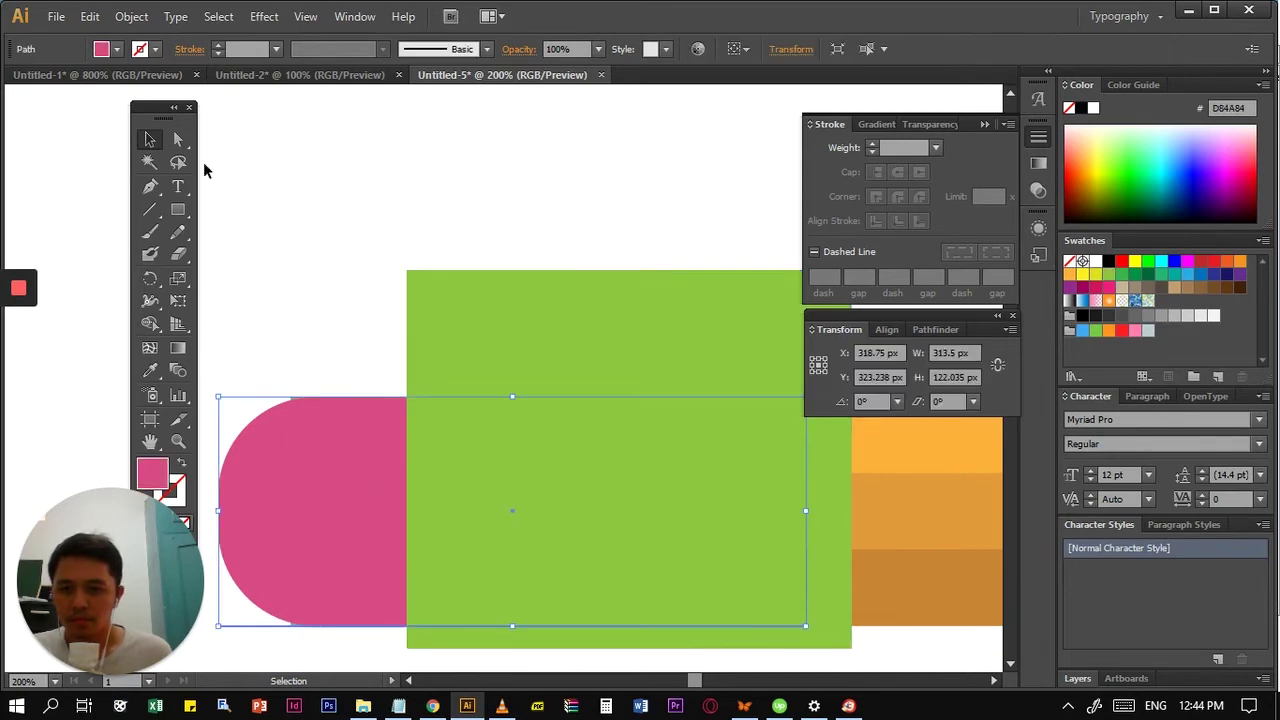
pyautogui.click(131, 16)
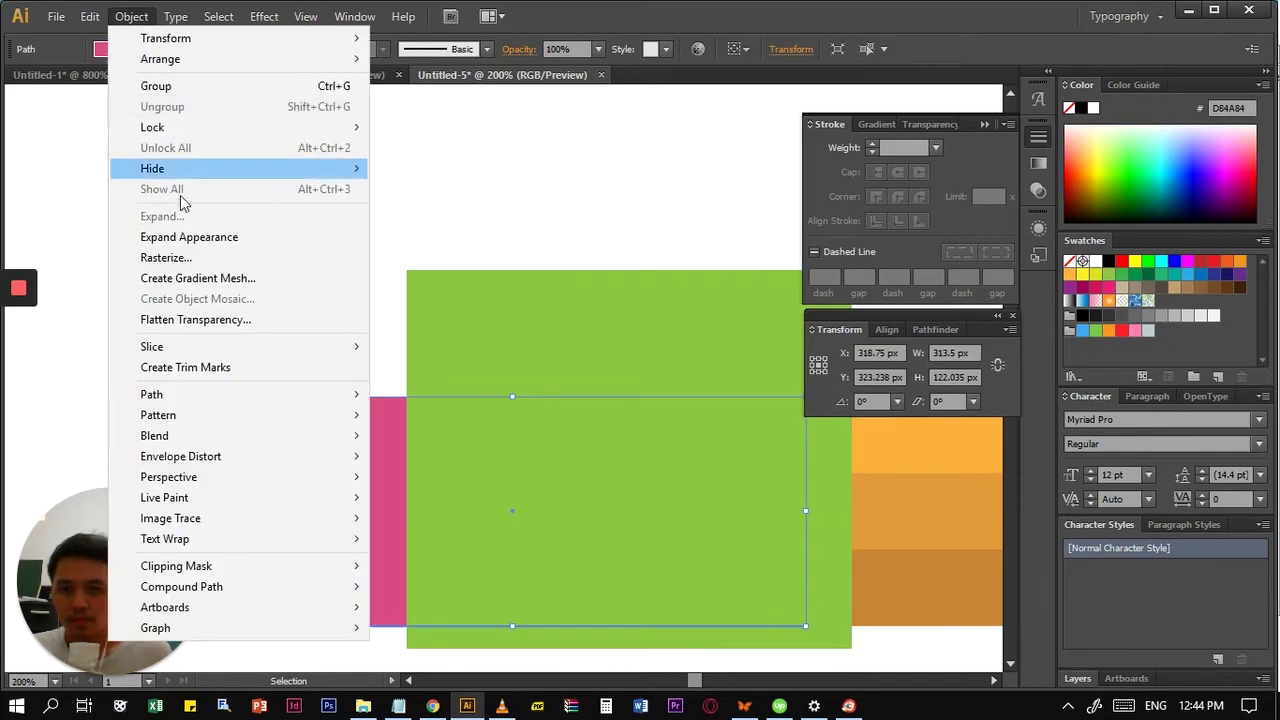
pyautogui.click(206, 240)
# - Select the pill and green rectangle and delete the green regions with Shape Builder
pyautogui.hotkey('ctrl', 'shift', 'a')
pyautogui.click(345, 492)
pyautogui.keyDown('shift'); pyautogui.click(569, 340); pyautogui.keyUp('shift')
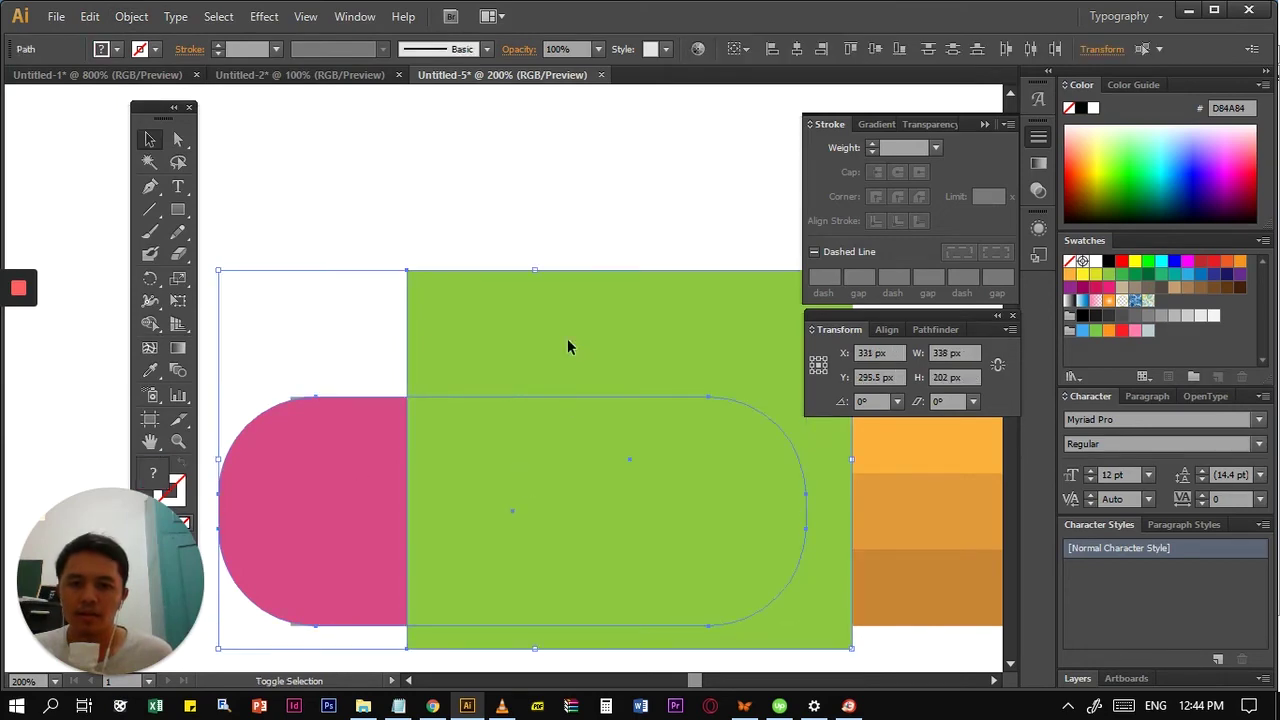
pyautogui.click(149, 323)
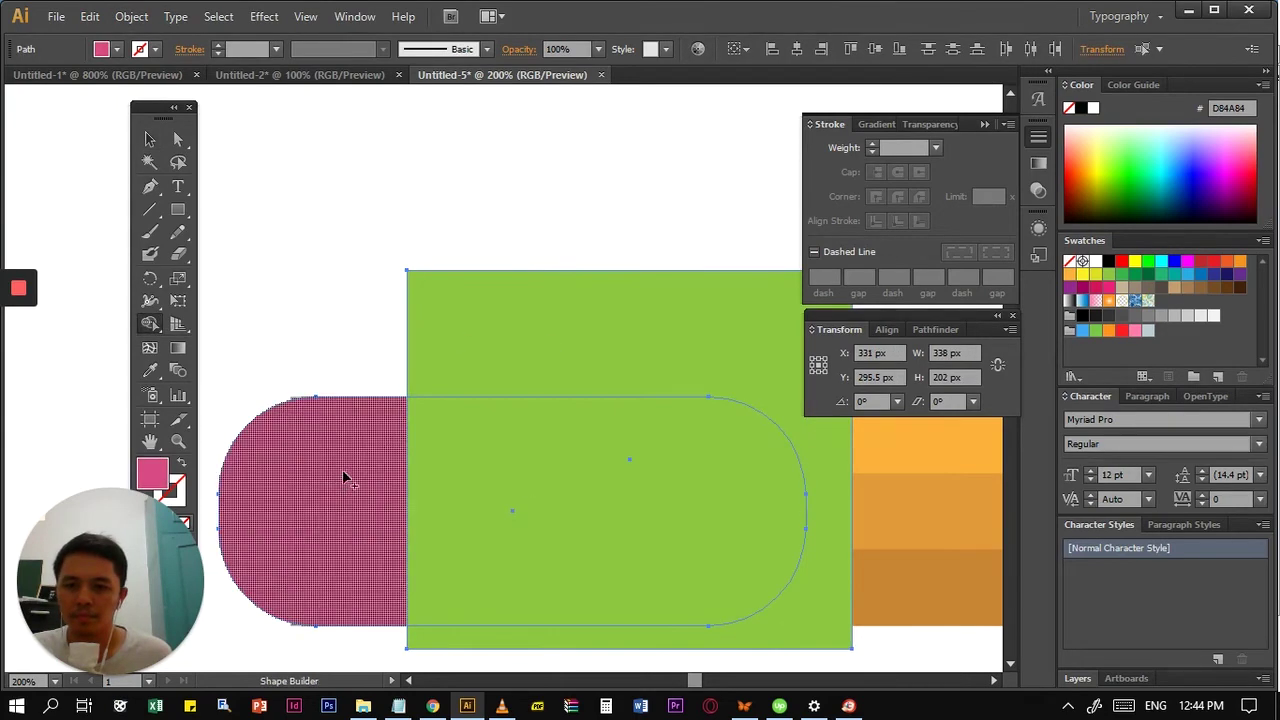
pyautogui.keyDown('alt'); pyautogui.click(483, 490); pyautogui.keyUp('alt')
pyautogui.keyDown('alt'); pyautogui.click(456, 374); pyautogui.keyUp('alt')
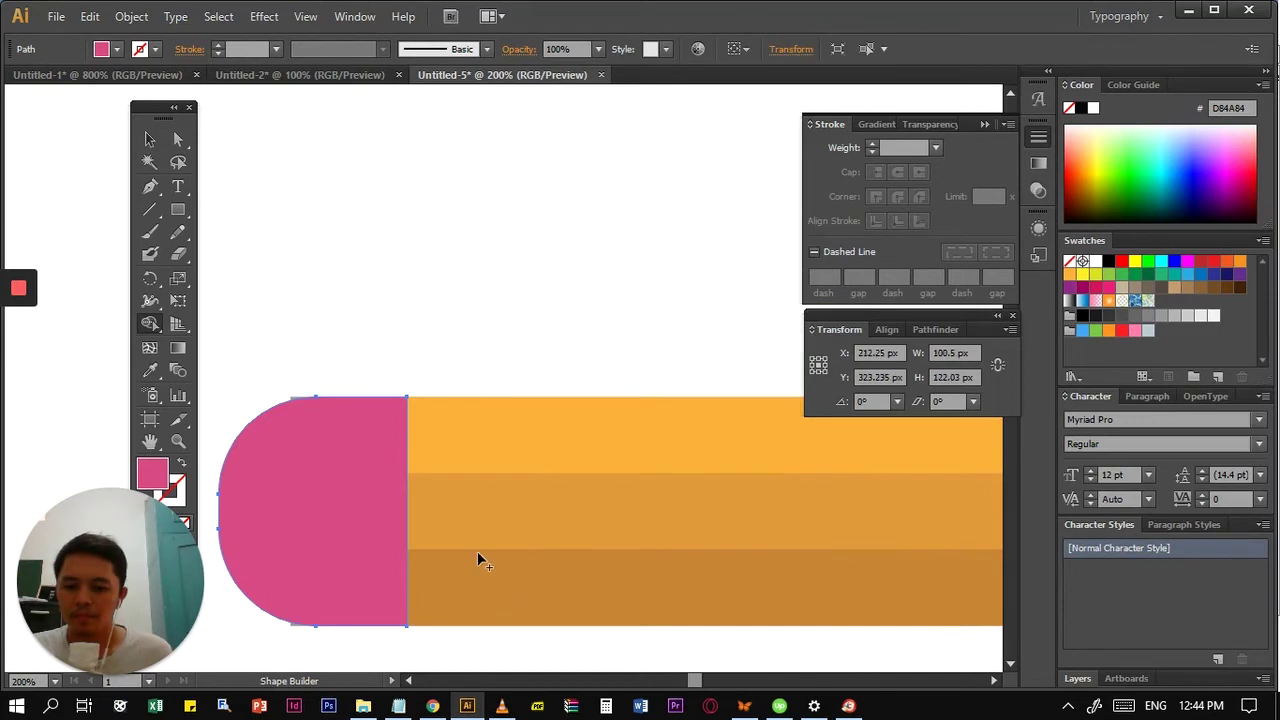
pyautogui.press('v')
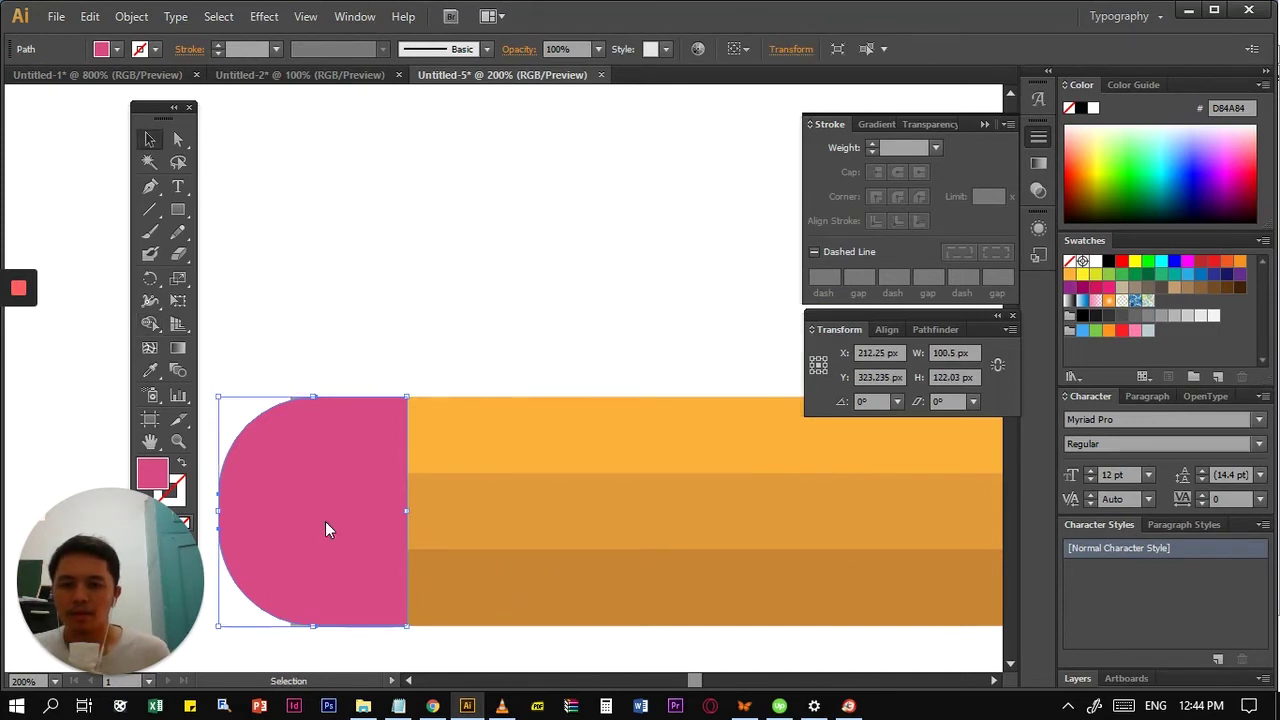
# - Send the pink eraser behind everything and nudge it left under the grey band
pyautogui.rightClick(325, 521)
pyautogui.moveTo(395, 489)
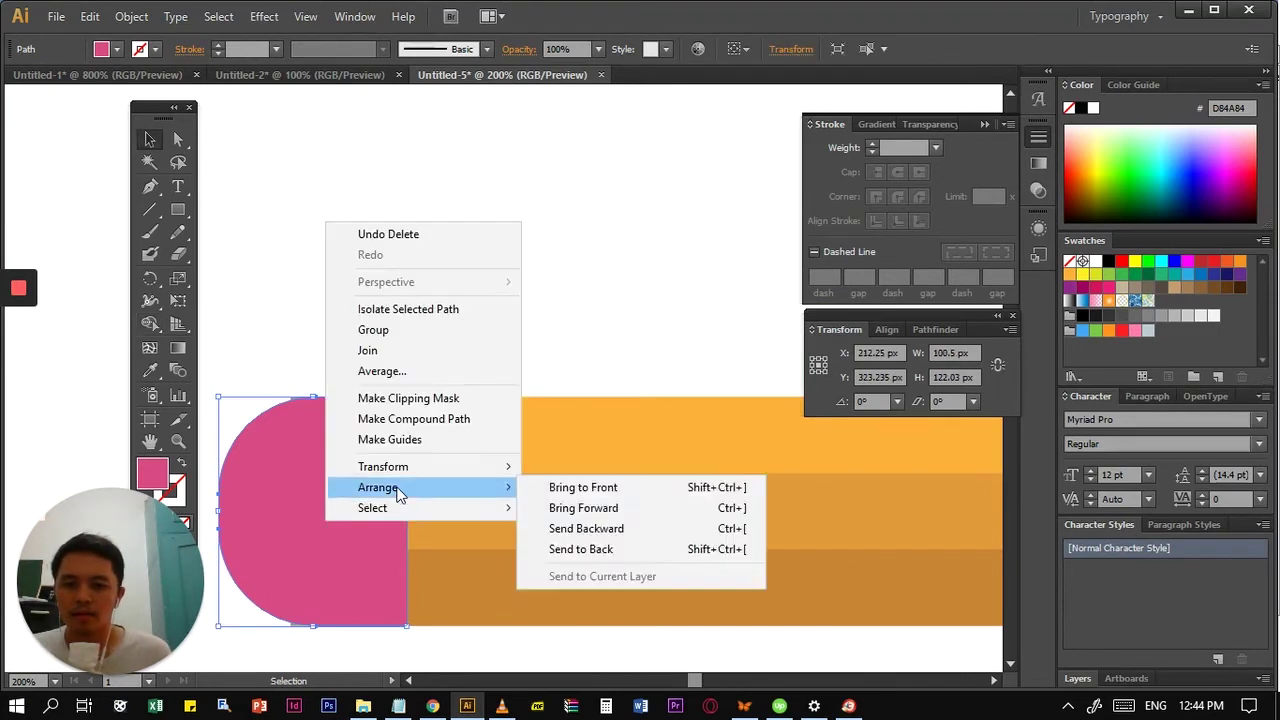
pyautogui.click(590, 549)
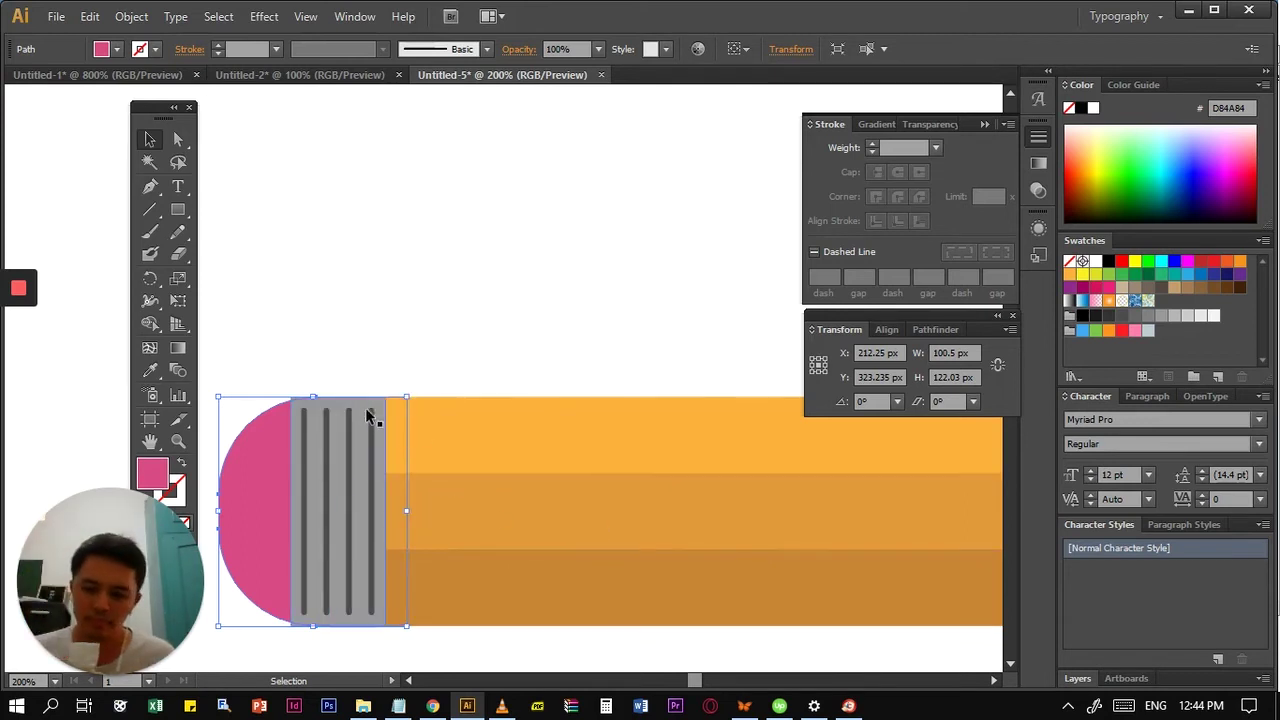
pyautogui.click(290, 318)
pyautogui.click(275, 476)
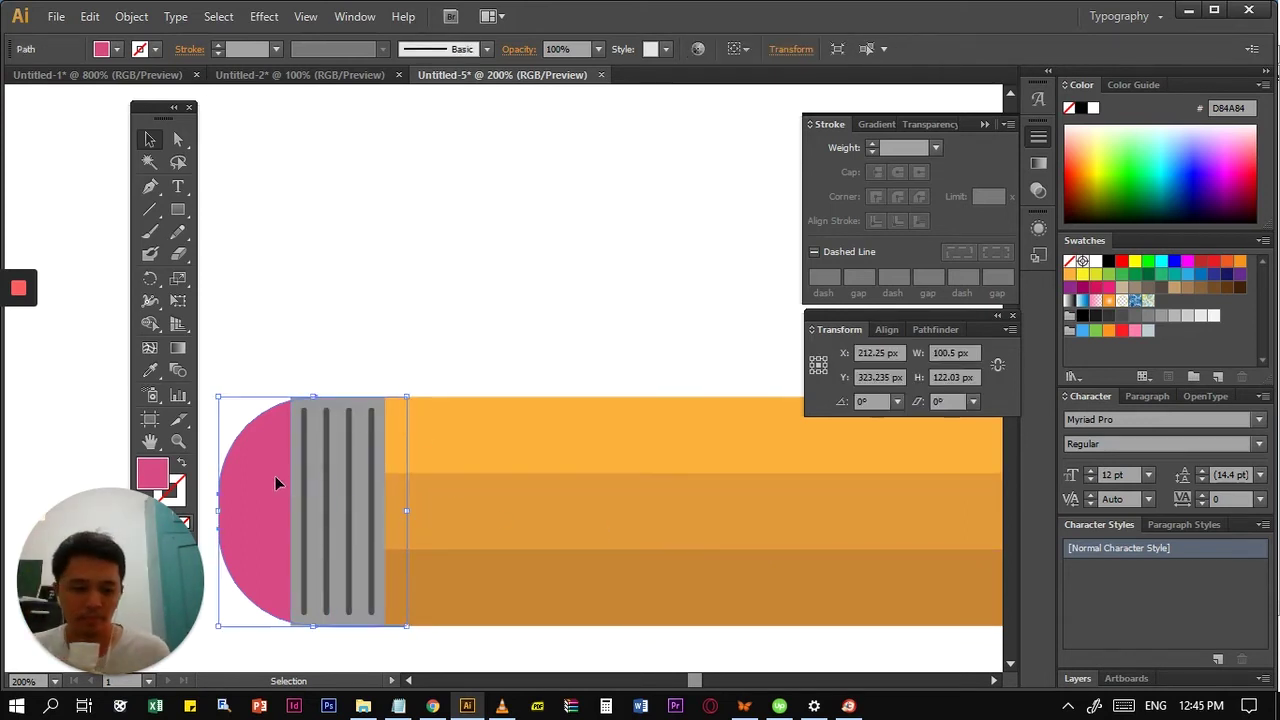
pyautogui.press('Left')
pyautogui.press('Left')
pyautogui.press('Left')
pyautogui.hotkey('shift', 'Left')
pyautogui.hotkey('shift', 'Left')
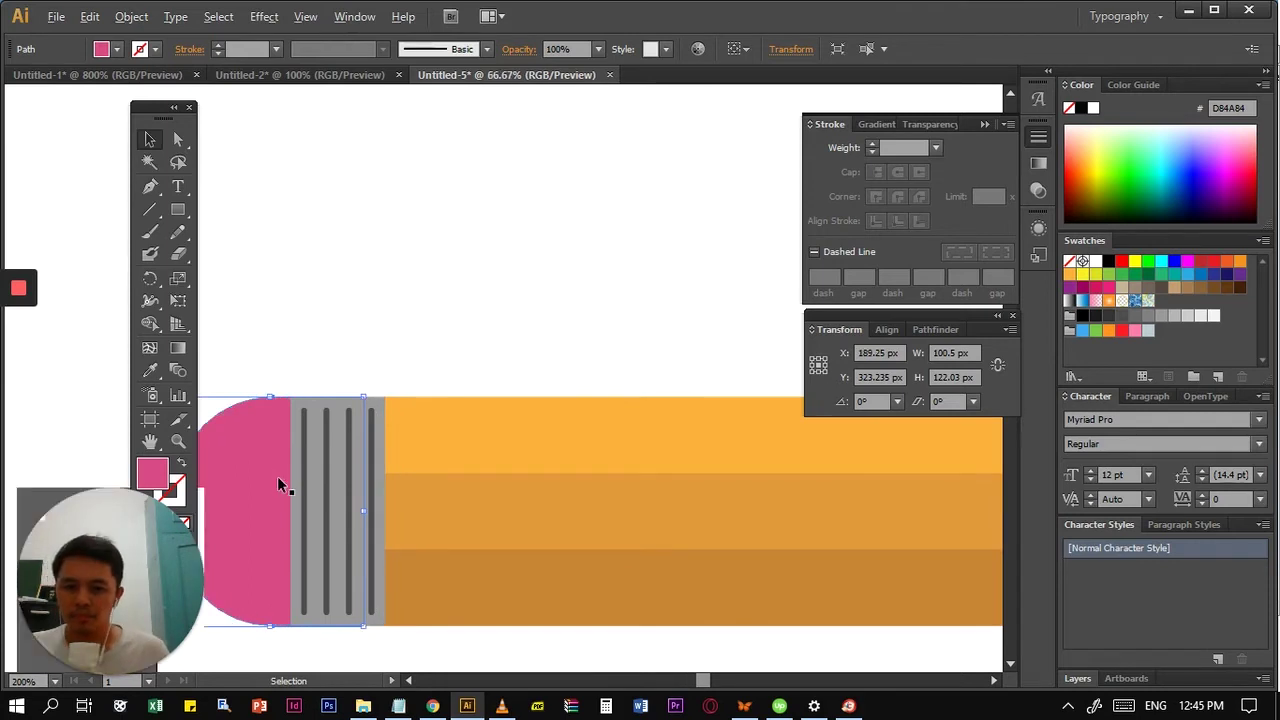
pyautogui.hotkey('ctrl', '0')
pyautogui.click(627, 507)
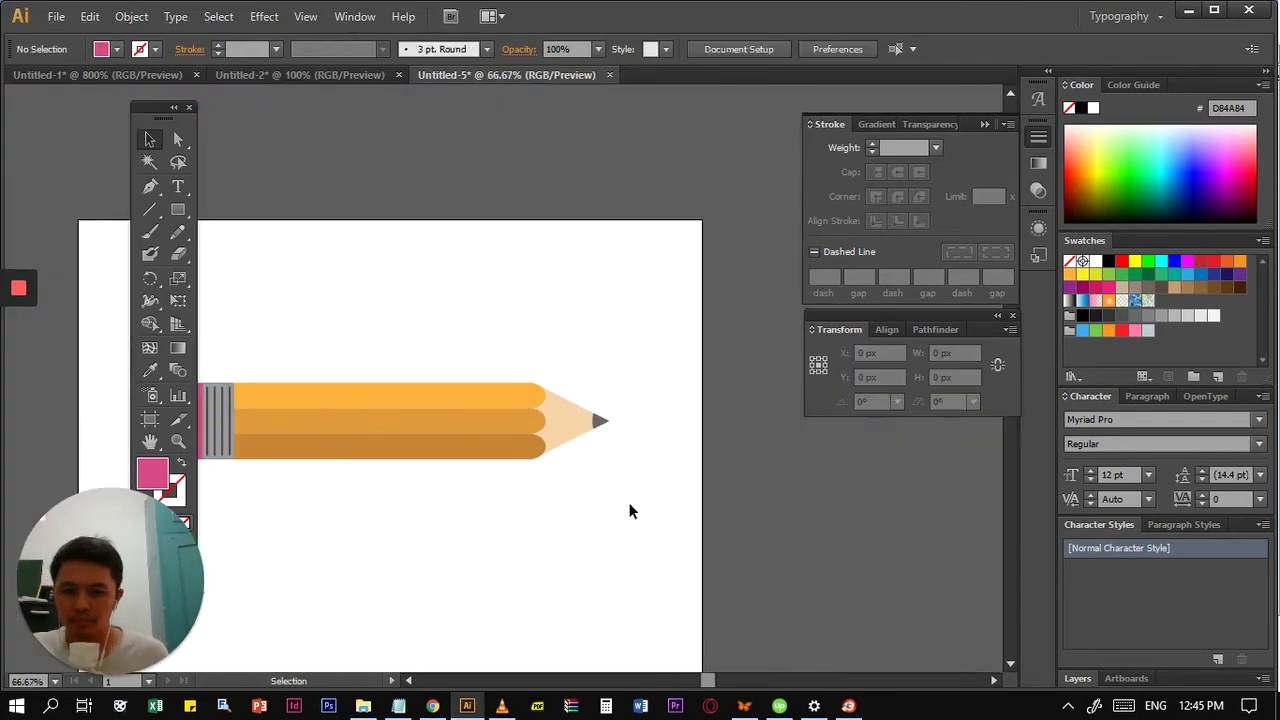
# - Paint a wavy line down from the pencil tip and draw a 421 × 69 px rectangle above the pencil
pyautogui.hotkey('ctrl', '1')
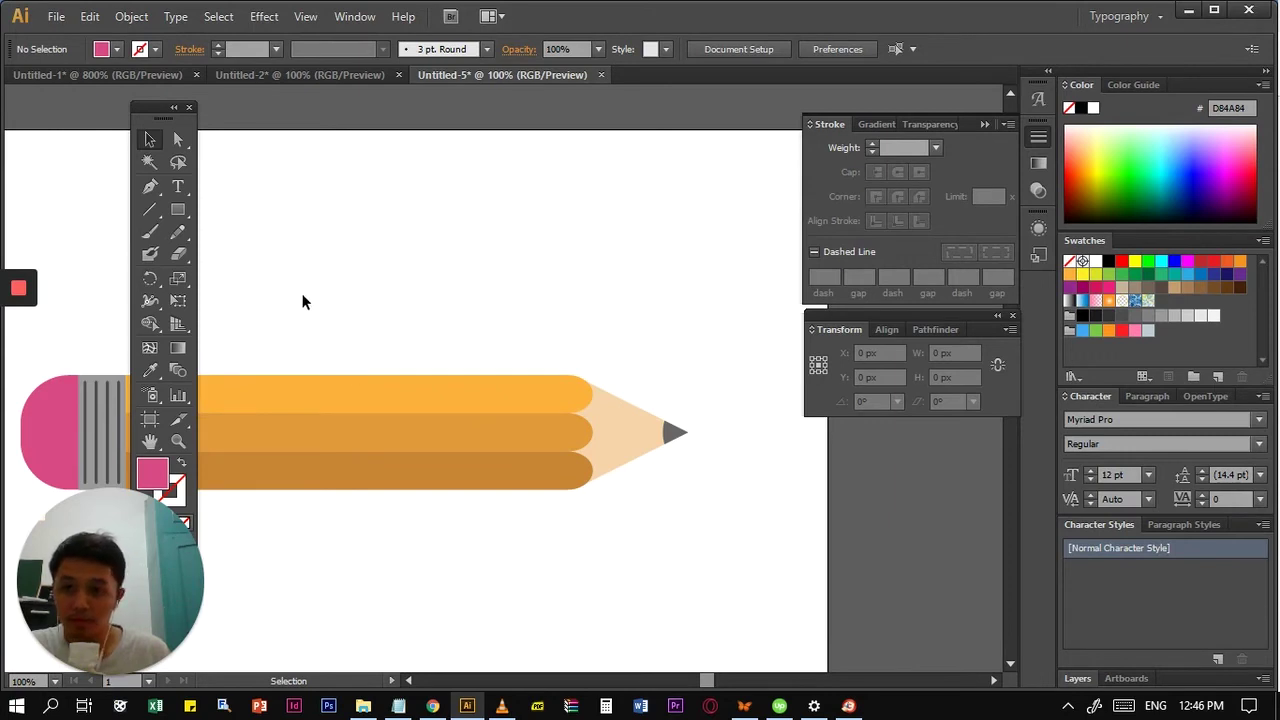
pyautogui.click(150, 232)
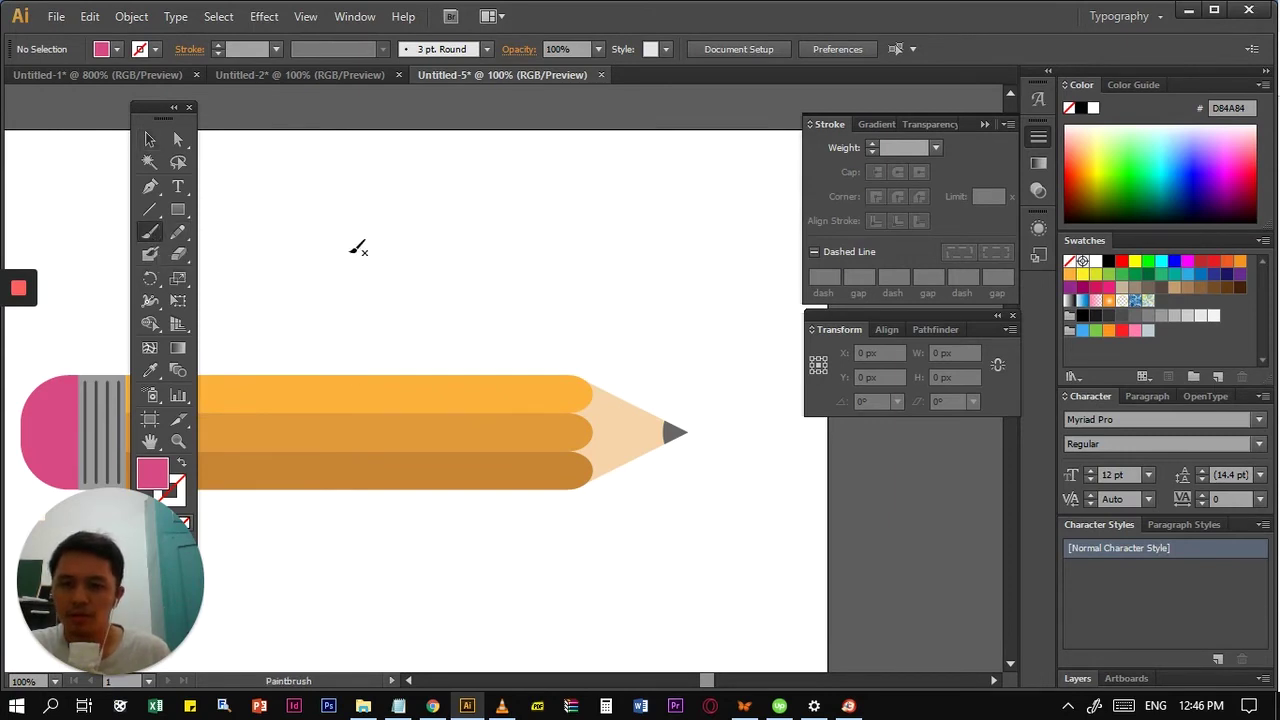
pyautogui.press('space')
pyautogui.moveTo(430, 369); pyautogui.dragTo(129, 268)
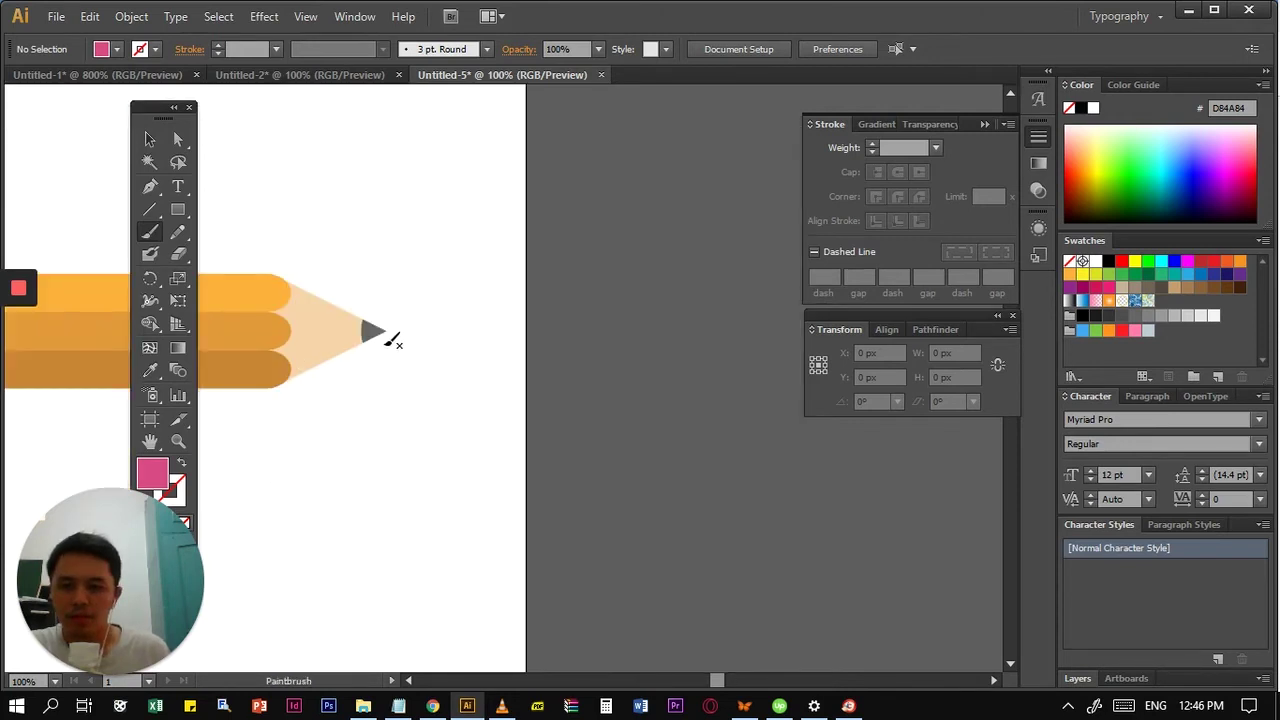
pyautogui.moveTo(386, 341)
pyautogui.mouseDown()
pyautogui.moveTo(473, 388)
pyautogui.moveTo(352, 494)
pyautogui.moveTo(434, 514)
pyautogui.moveTo(420, 598)
pyautogui.moveTo(510, 652)
pyautogui.mouseUp()
pyautogui.press('v')
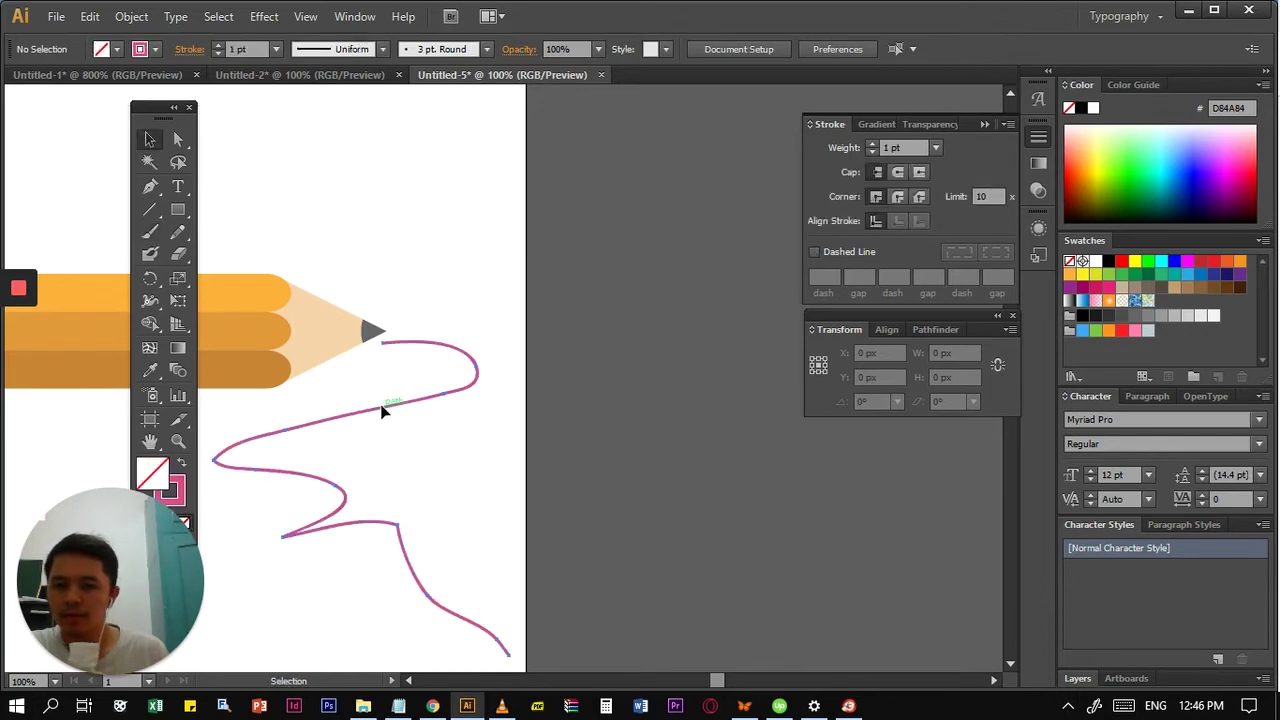
pyautogui.click(380, 405)
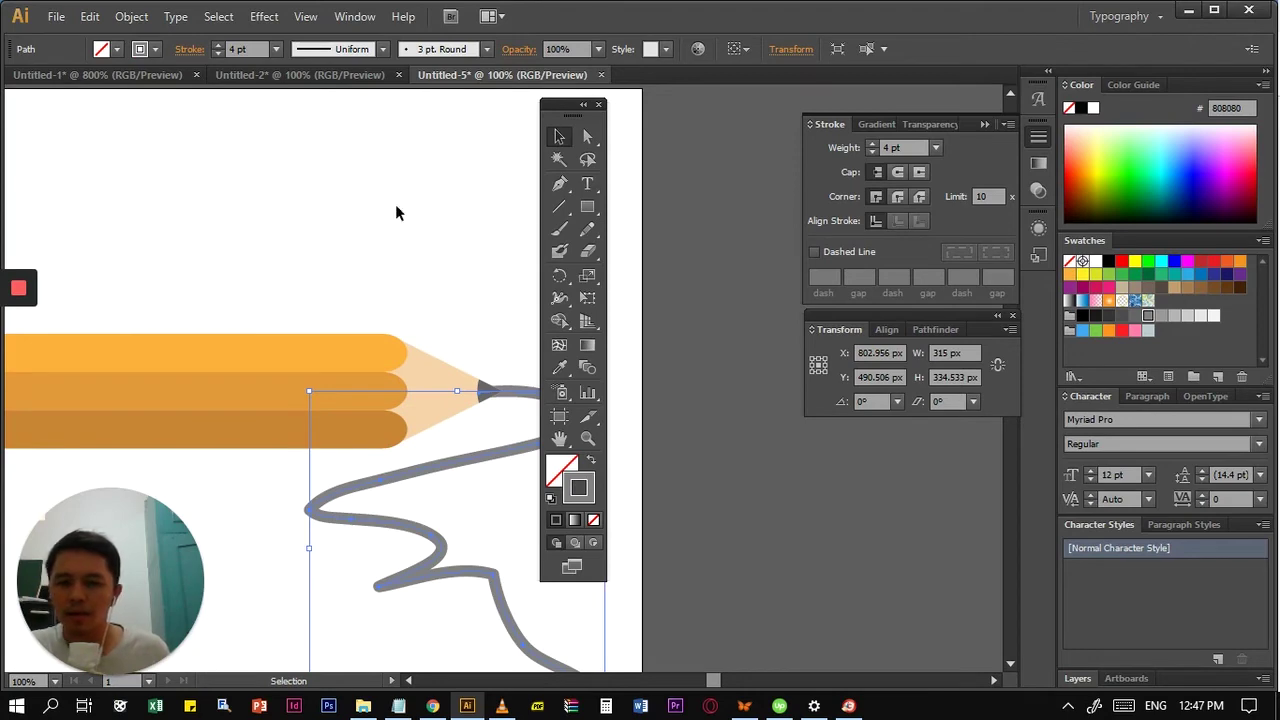
pyautogui.click(587, 207)
pyautogui.moveTo(58, 159)
pyautogui.mouseDown()
pyautogui.moveTo(180, 197)
pyautogui.moveTo(452, 225)
pyautogui.mouseUp()
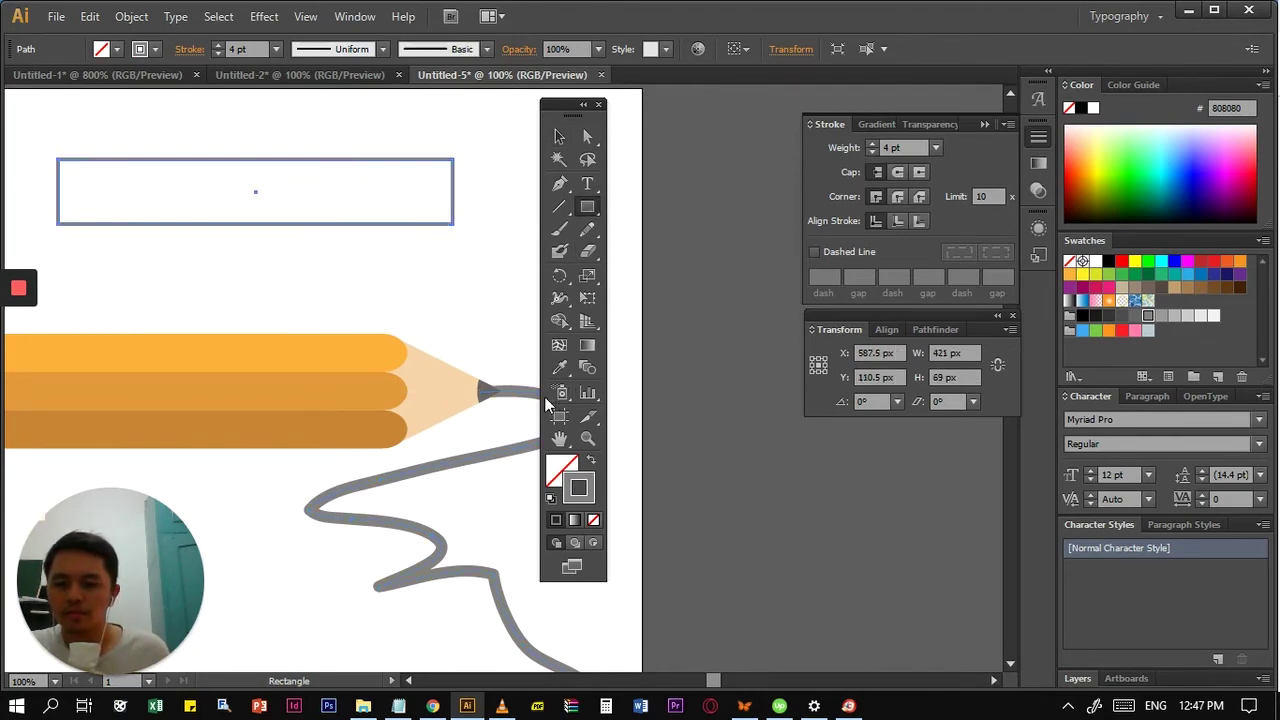
# - Delete the wavy line trailing from the pencil tip
pyautogui.press('v')
pyautogui.click(499, 457)
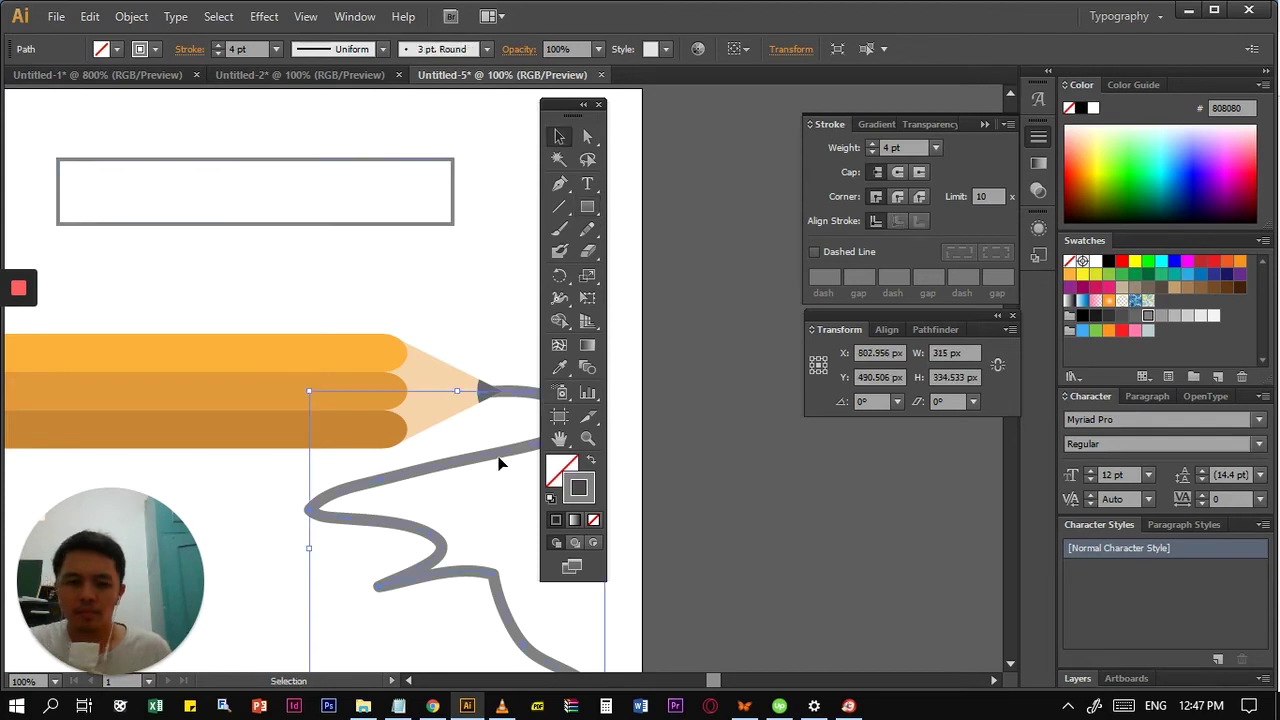
pyautogui.press('Delete')
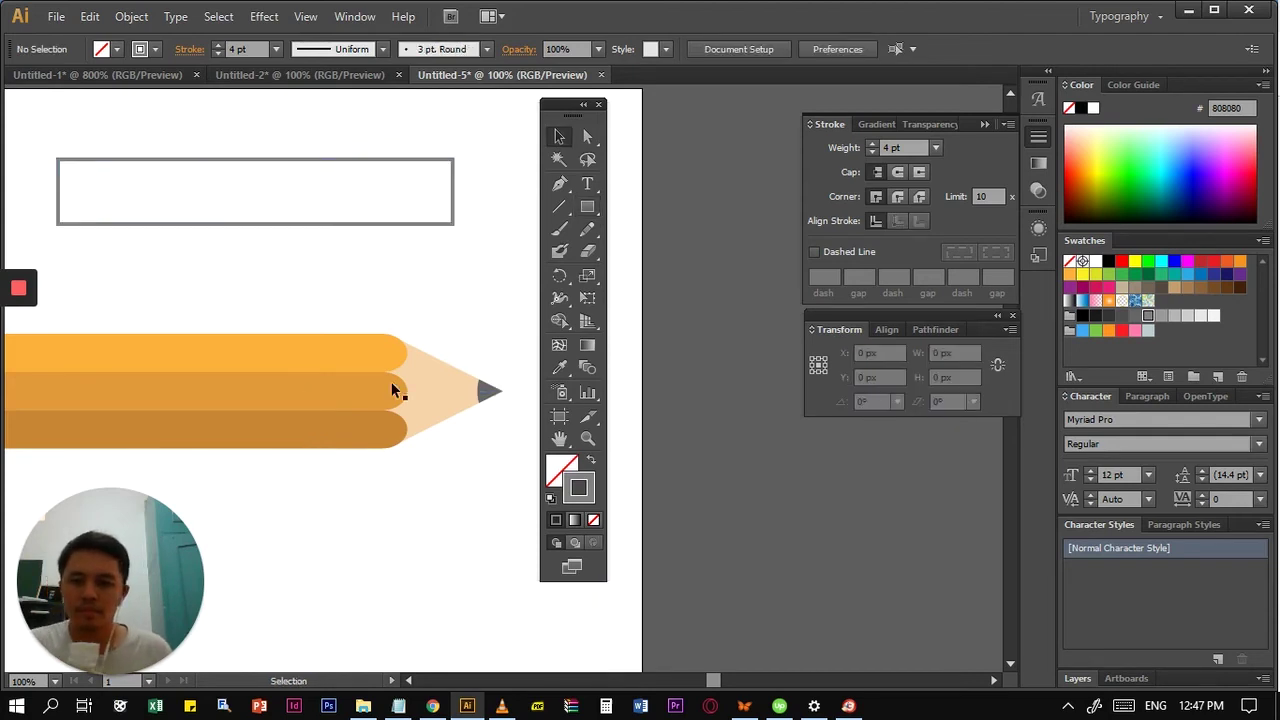
# - Raise the rectangle's stroke weight to 15 pt and move it down toward the pencil
pyautogui.click(251, 224)
pyautogui.click(218, 45)
pyautogui.click(218, 45)
pyautogui.click(218, 45)
pyautogui.click(218, 45)
pyautogui.click(218, 45)
pyautogui.click(218, 45)
pyautogui.click(218, 45)
pyautogui.click(218, 45)
pyautogui.moveTo(190, 158)
pyautogui.mouseDown()
pyautogui.moveTo(474, 414)
pyautogui.moveTo(458, 389)
pyautogui.mouseUp()
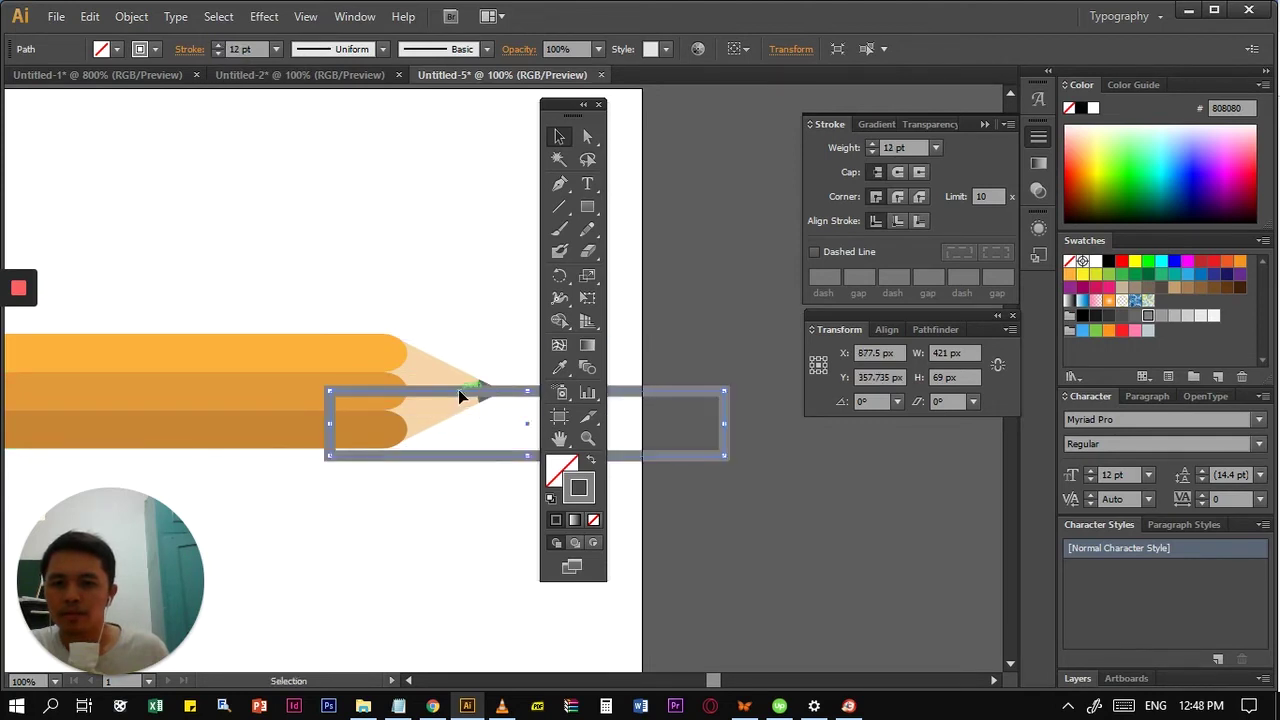
pyautogui.click(218, 45)
pyautogui.click(218, 45)
pyautogui.click(218, 45)
# - Round the rectangle's corners by 52 px and move the capsule below the pencil
pyautogui.click(276, 18)
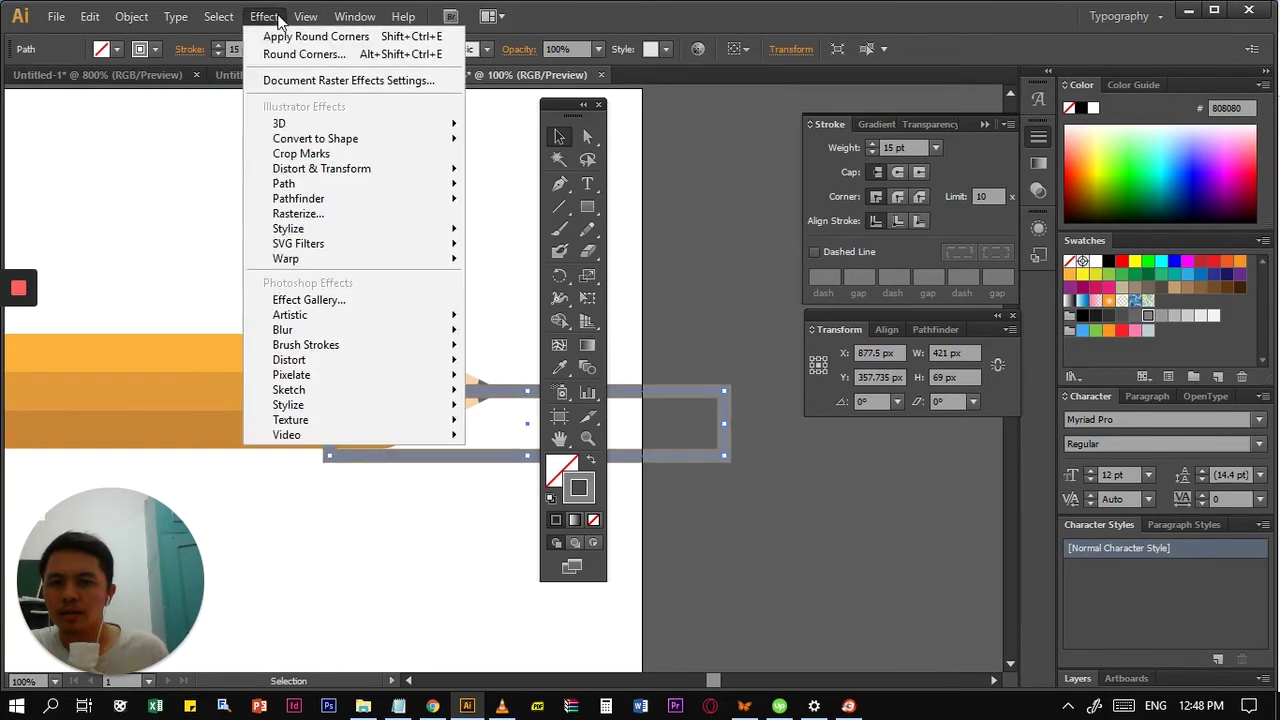
pyautogui.moveTo(326, 230)
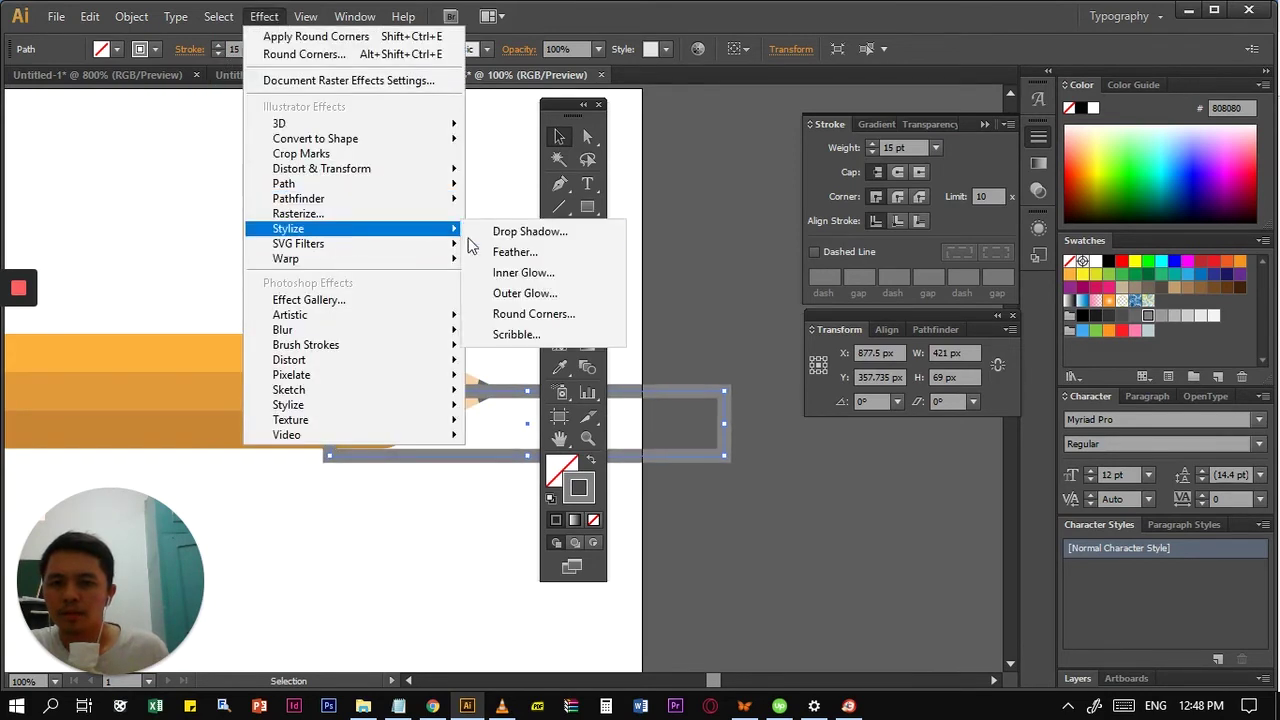
pyautogui.click(518, 316)
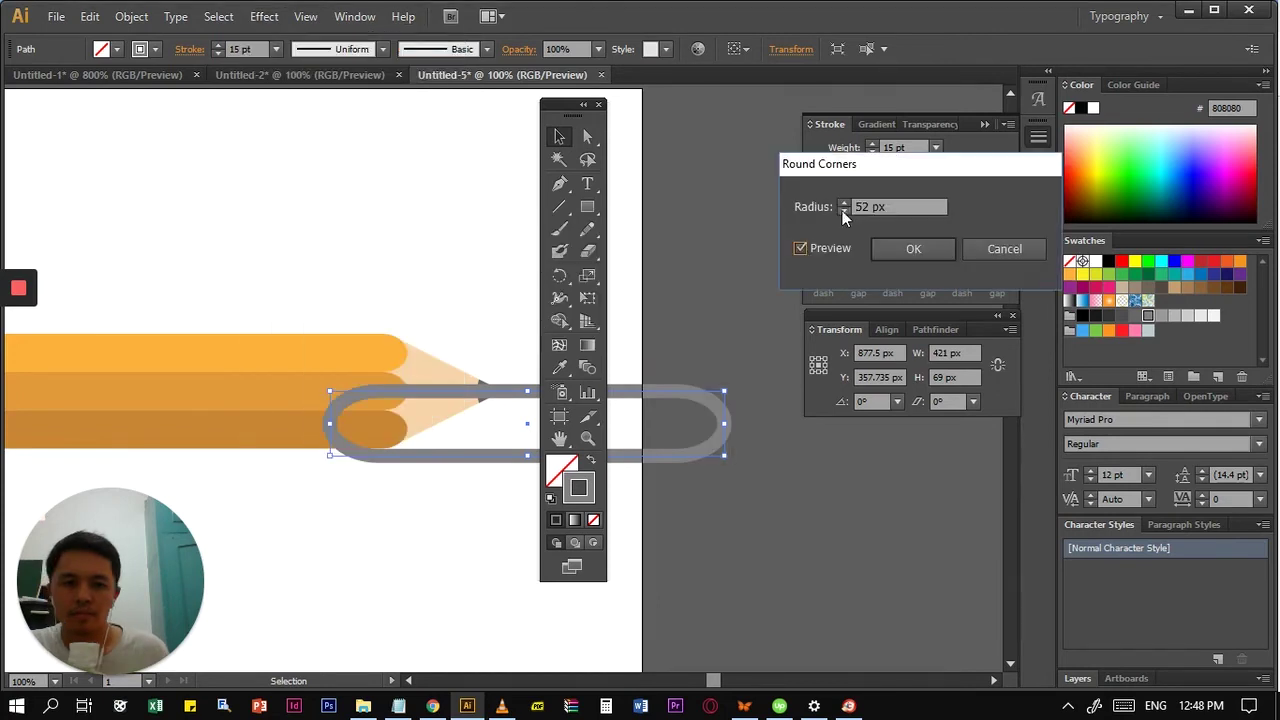
pyautogui.click(892, 250)
pyautogui.moveTo(475, 455); pyautogui.dragTo(390, 571)
pyautogui.click(394, 616)
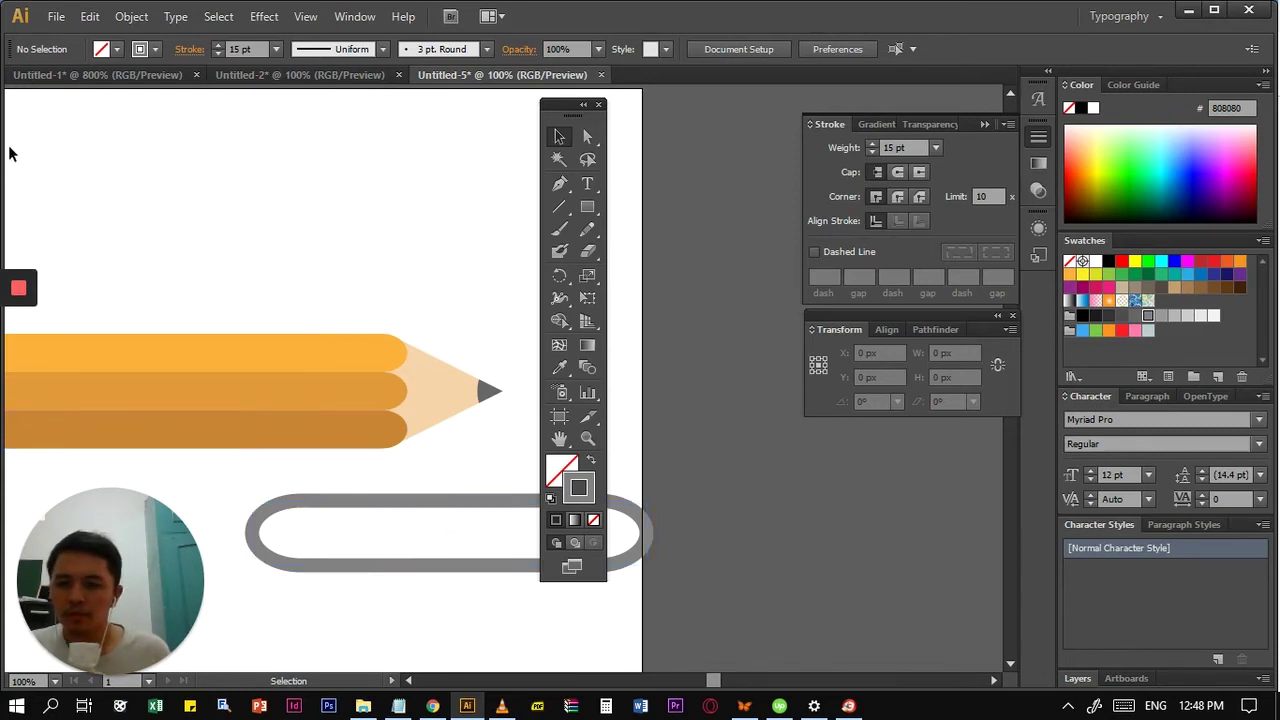
# - Delete the capsule's left anchor point to open it into a U-shaped line
pyautogui.moveTo(571, 113); pyautogui.dragTo(134, 113)
pyautogui.click(150, 137)
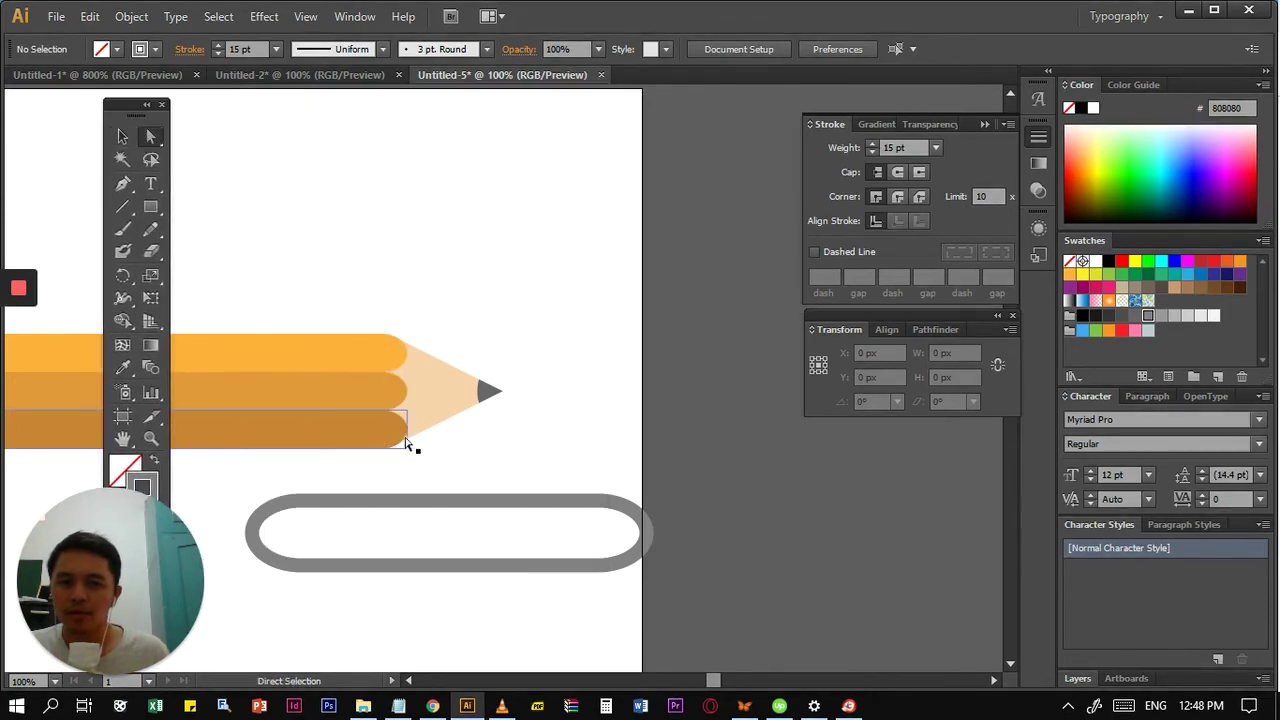
pyautogui.click(256, 545)
pyautogui.moveTo(253, 548); pyautogui.dragTo(253, 548)
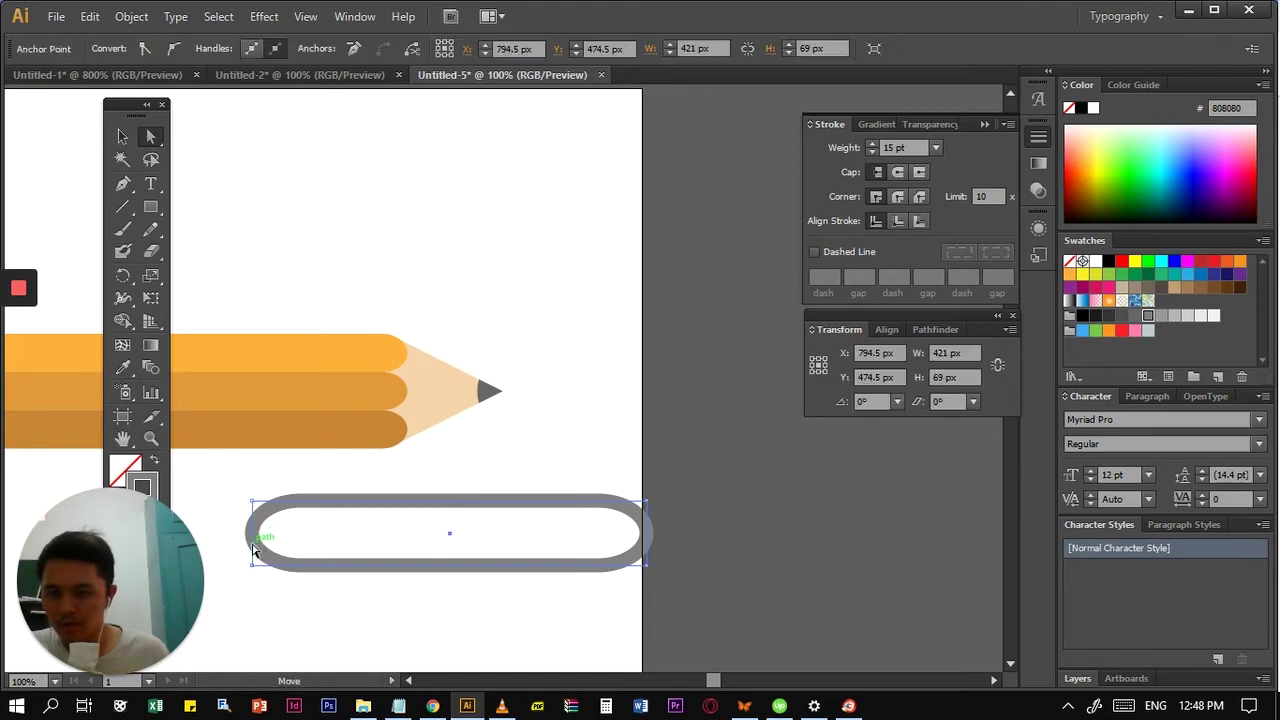
pyautogui.click(277, 586)
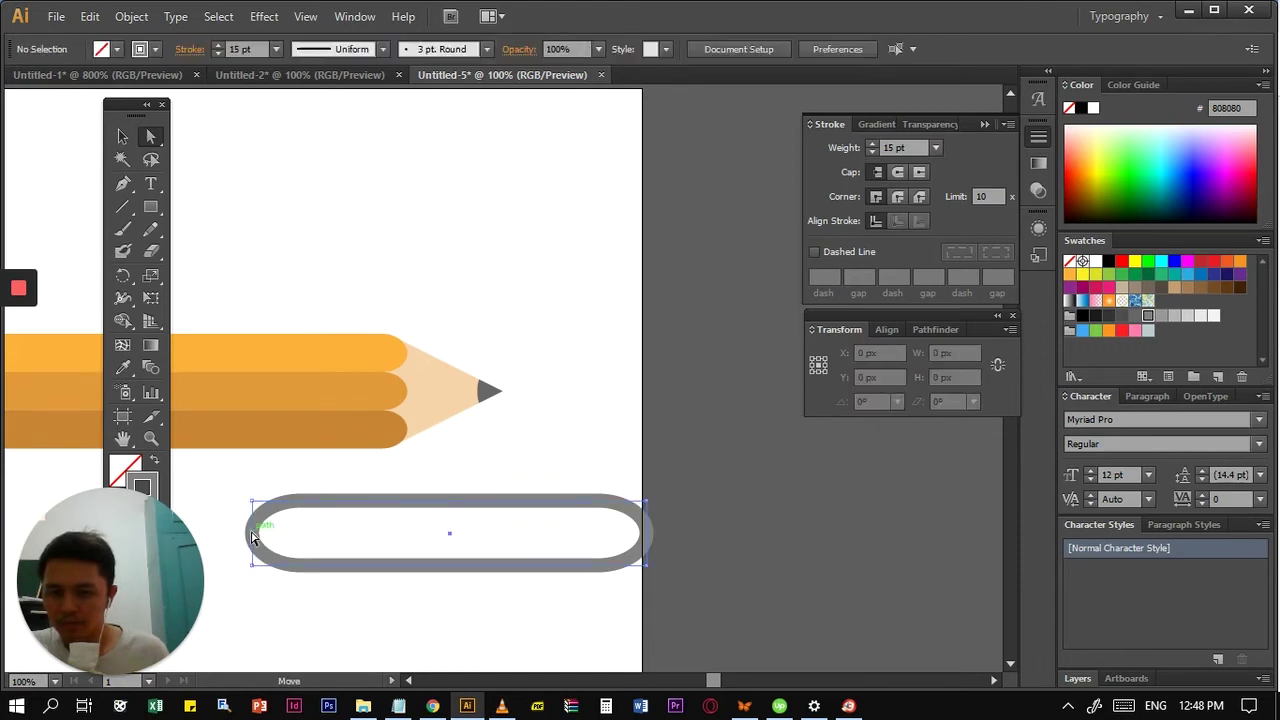
pyautogui.click(253, 537)
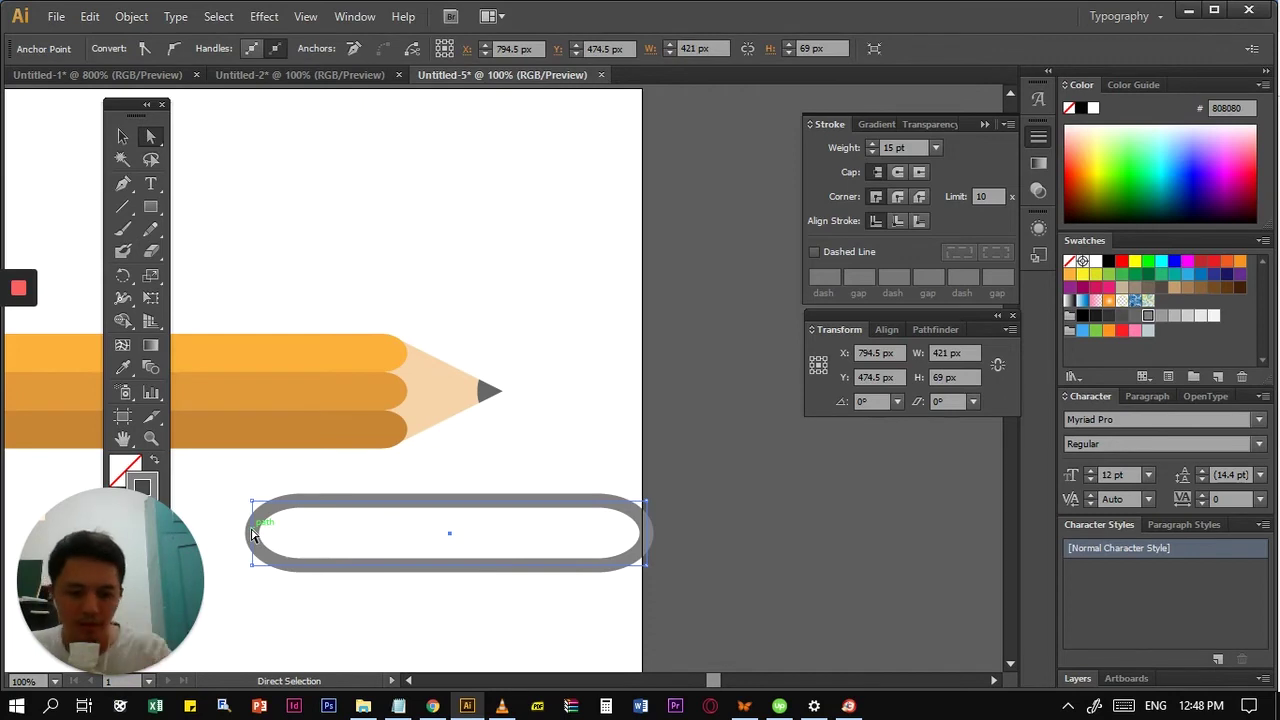
pyautogui.press('Delete')
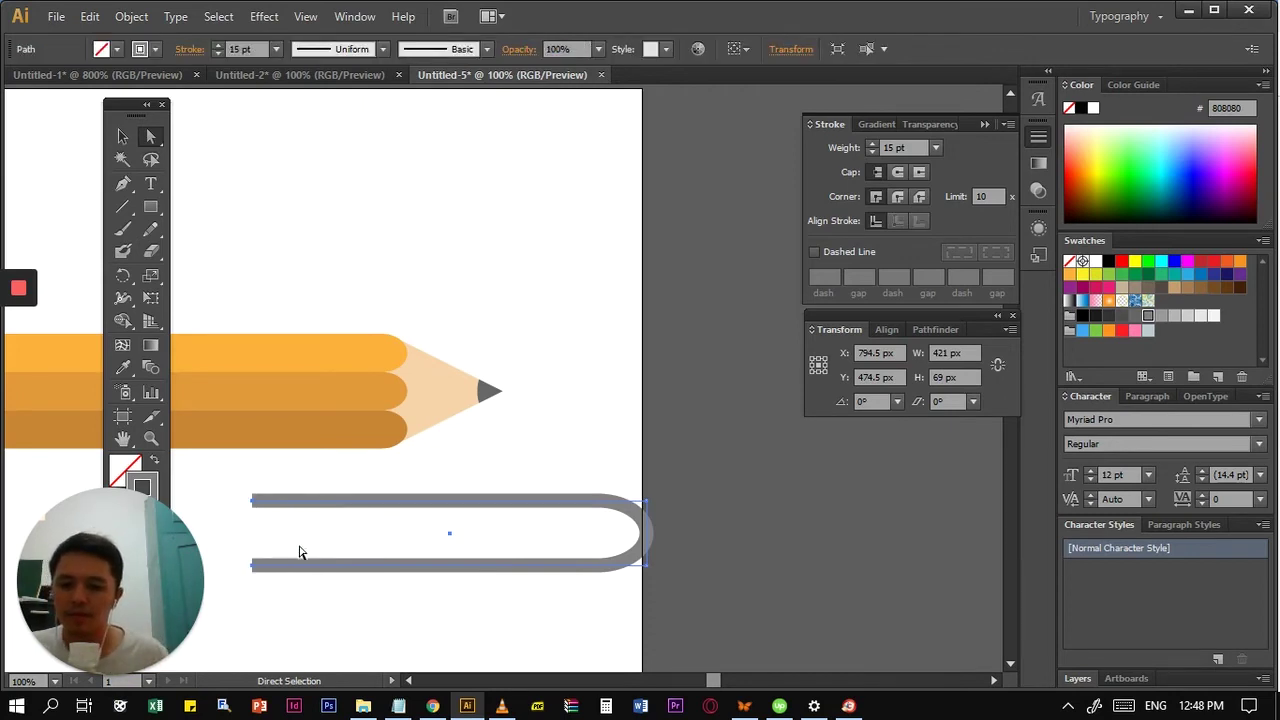
pyautogui.click(490, 620)
# - Alt-drag a copy of the U-shaped line to place it below the original
pyautogui.click(500, 565)
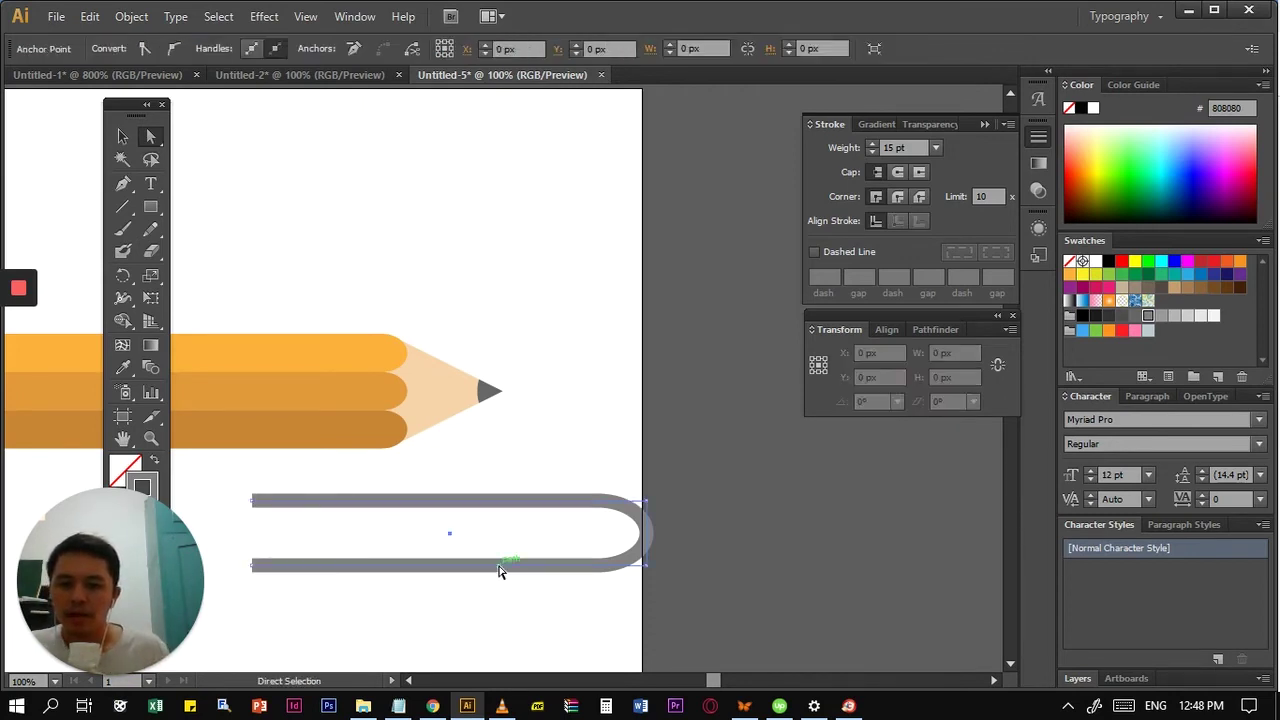
pyautogui.press('space')
pyautogui.moveTo(548, 588); pyautogui.dragTo(586, 540)
pyautogui.click(574, 427)
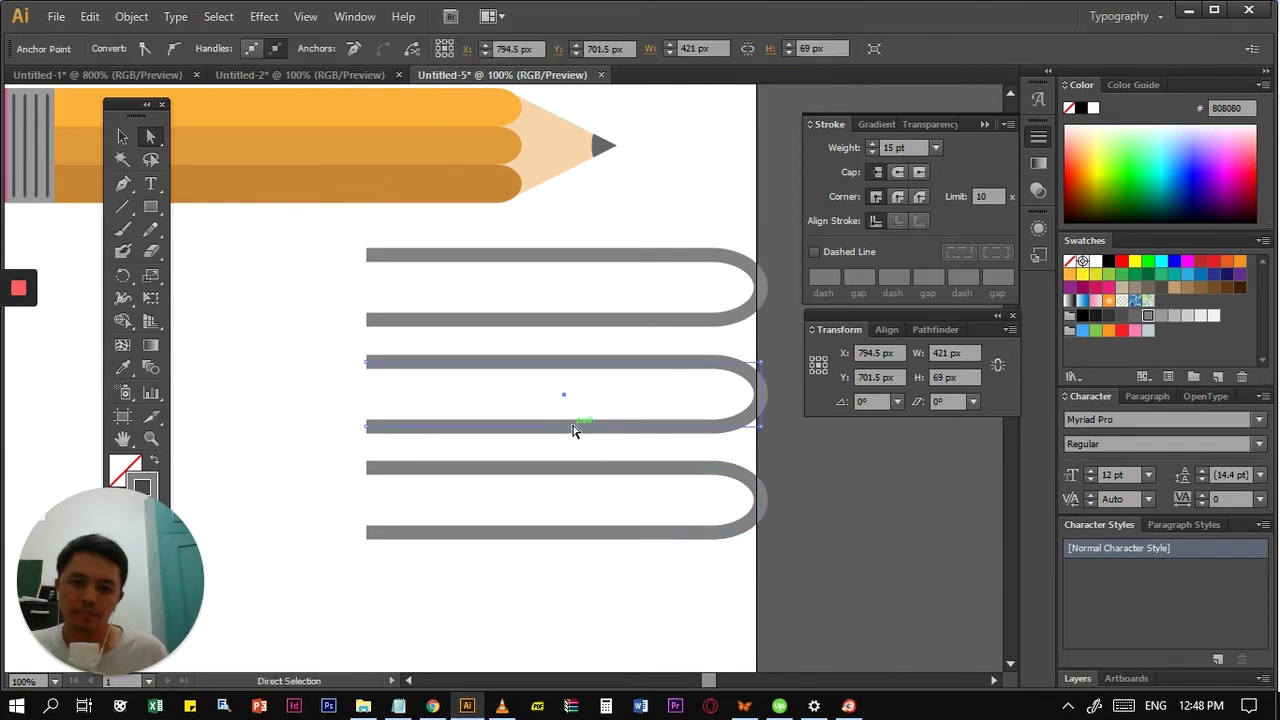
# - Reflect the middle U-shaped path across the vertical axis, reapplying it to the whole path
pyautogui.rightClick(574, 429)
pyautogui.moveTo(620, 378)
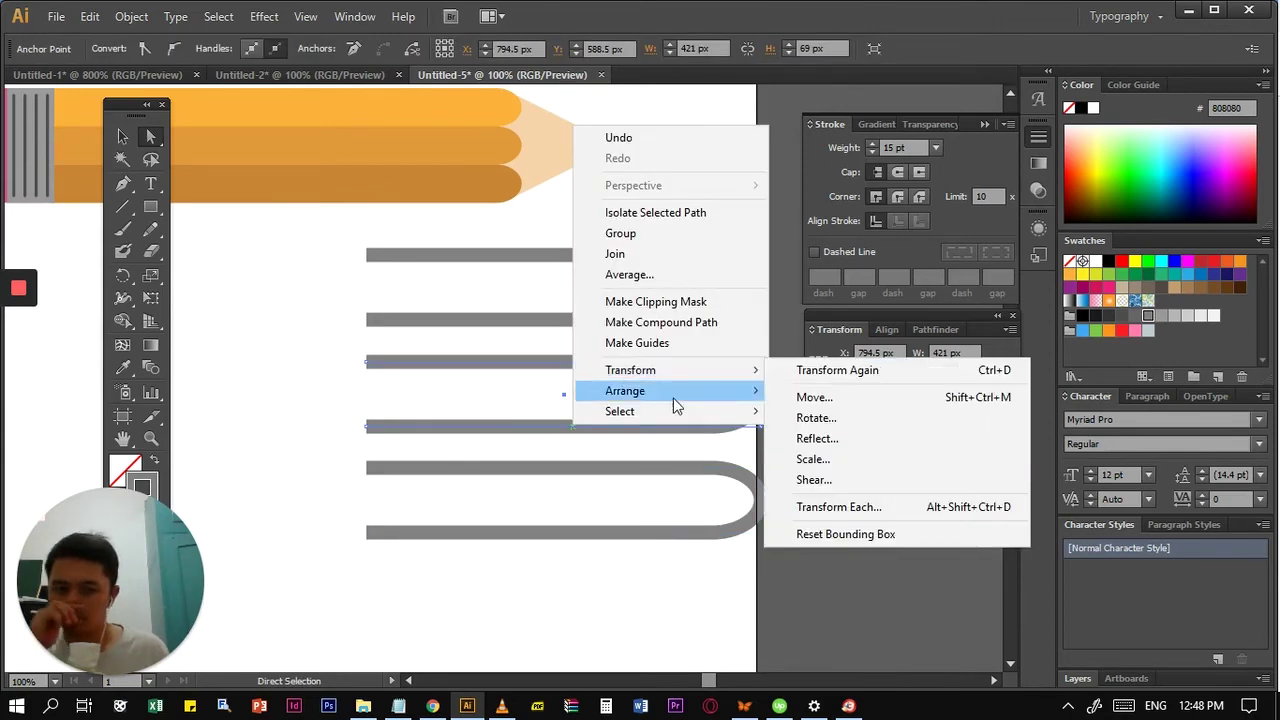
pyautogui.click(832, 436)
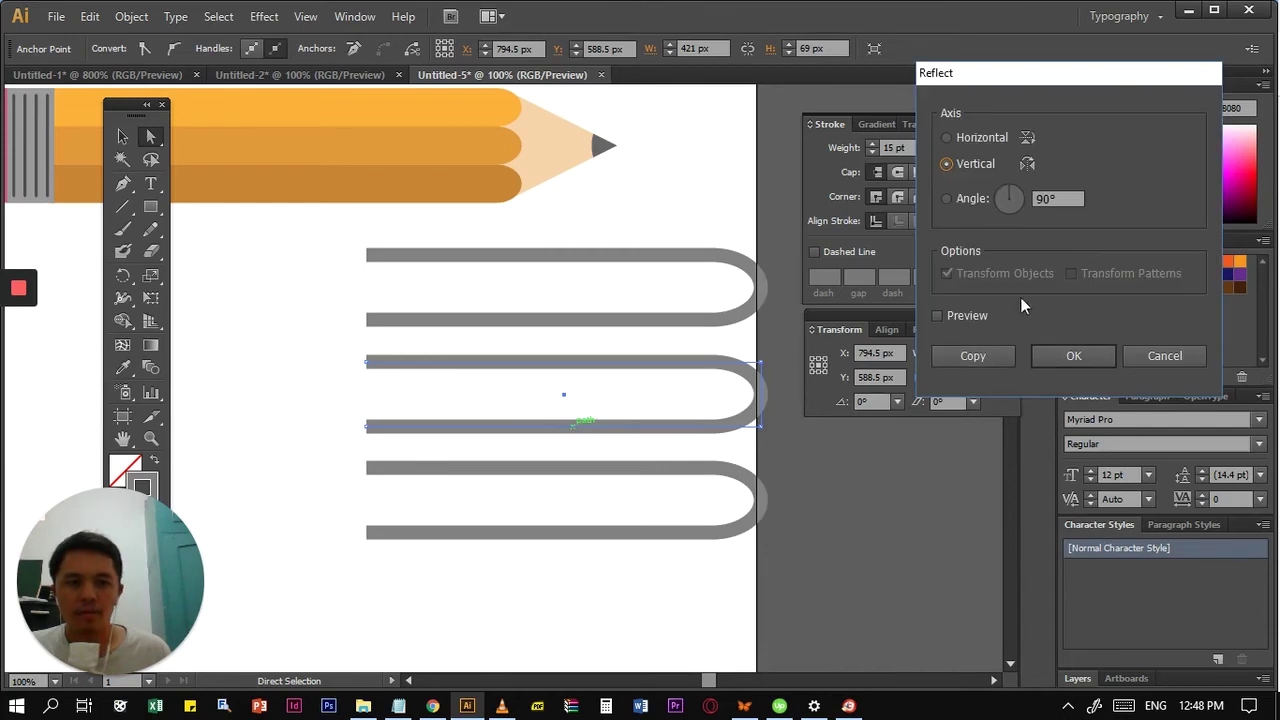
pyautogui.click(1061, 356)
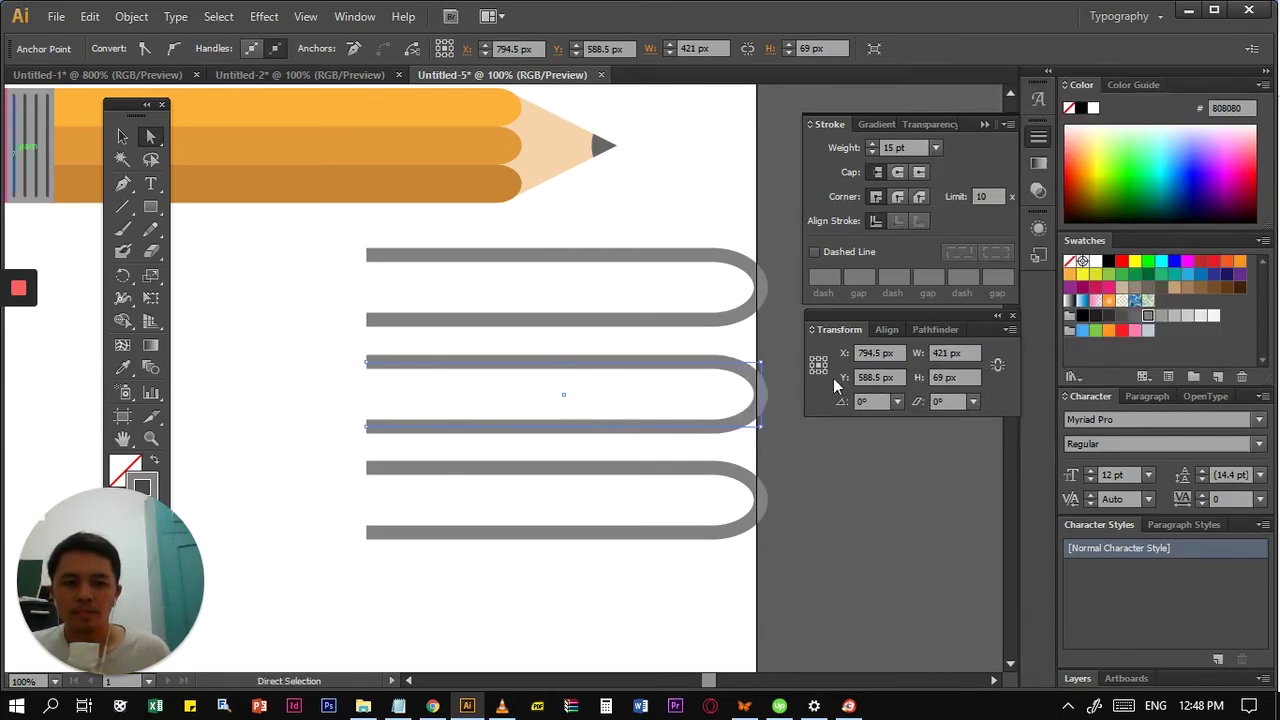
pyautogui.press('v')
pyautogui.click(672, 417)
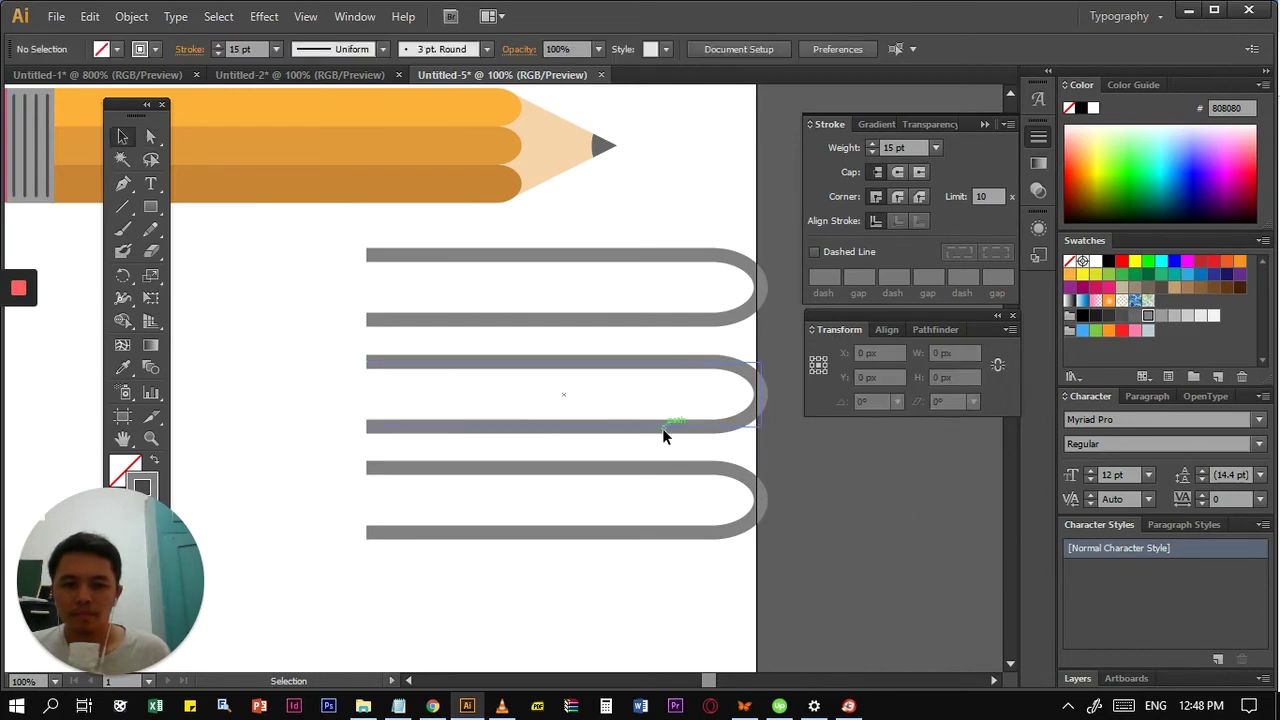
pyautogui.click(663, 431)
pyautogui.rightClick(663, 432)
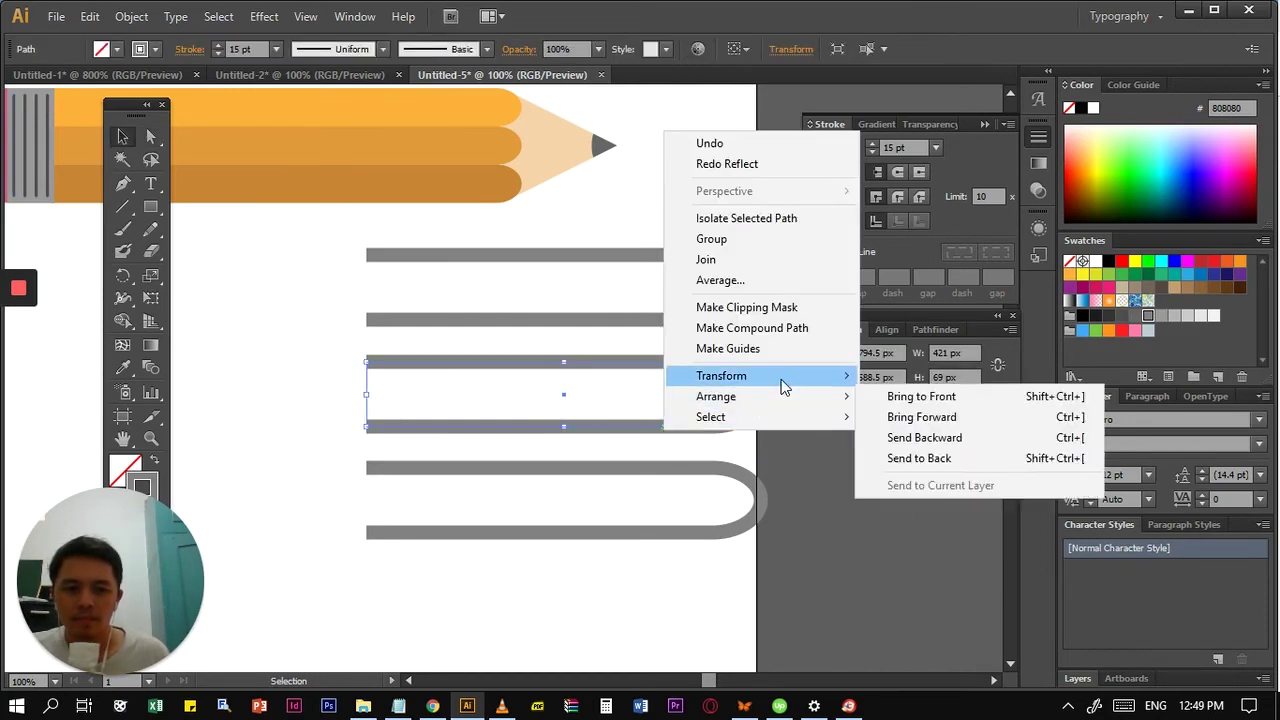
pyautogui.moveTo(785, 387)
pyautogui.click(946, 443)
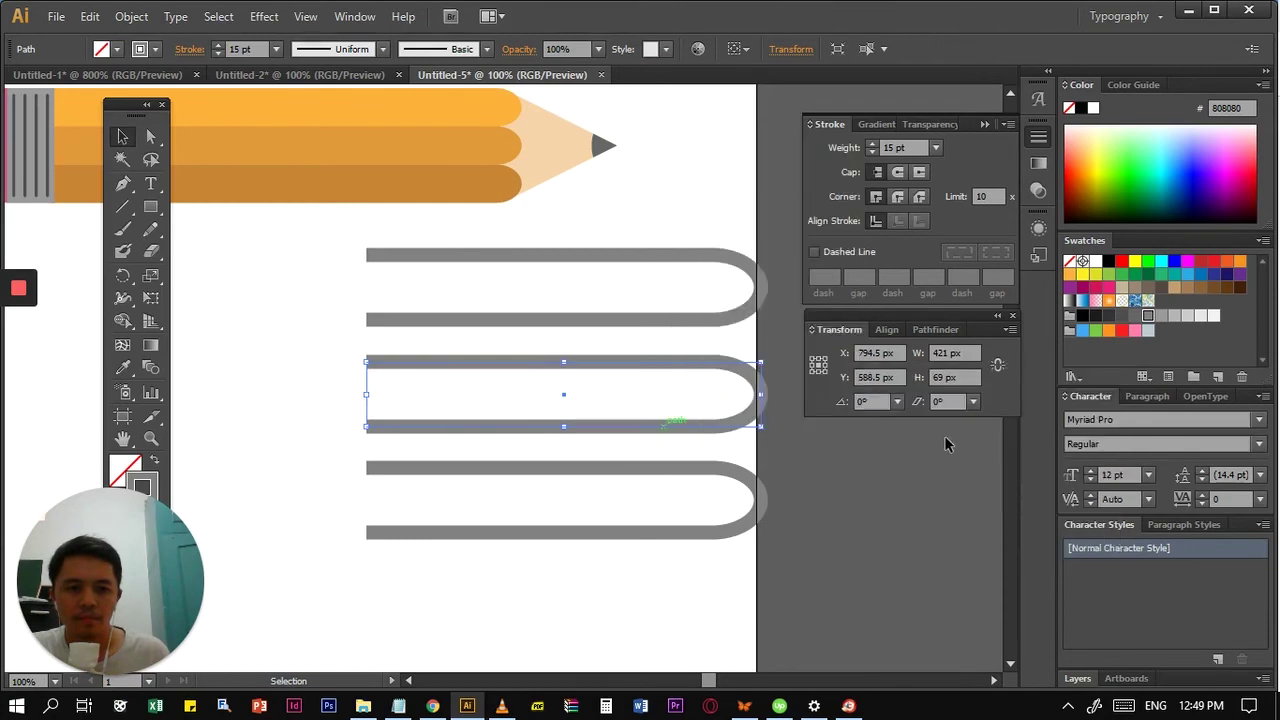
pyautogui.click(1066, 357)
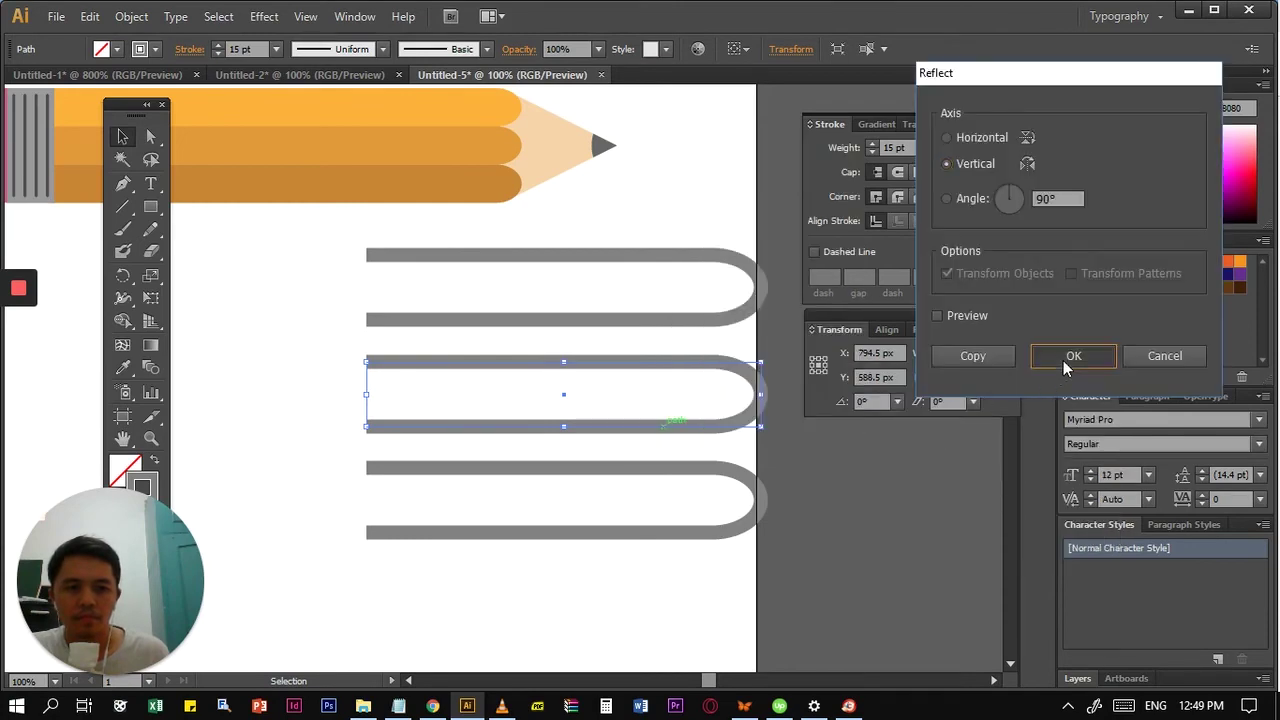
pyautogui.click(469, 303)
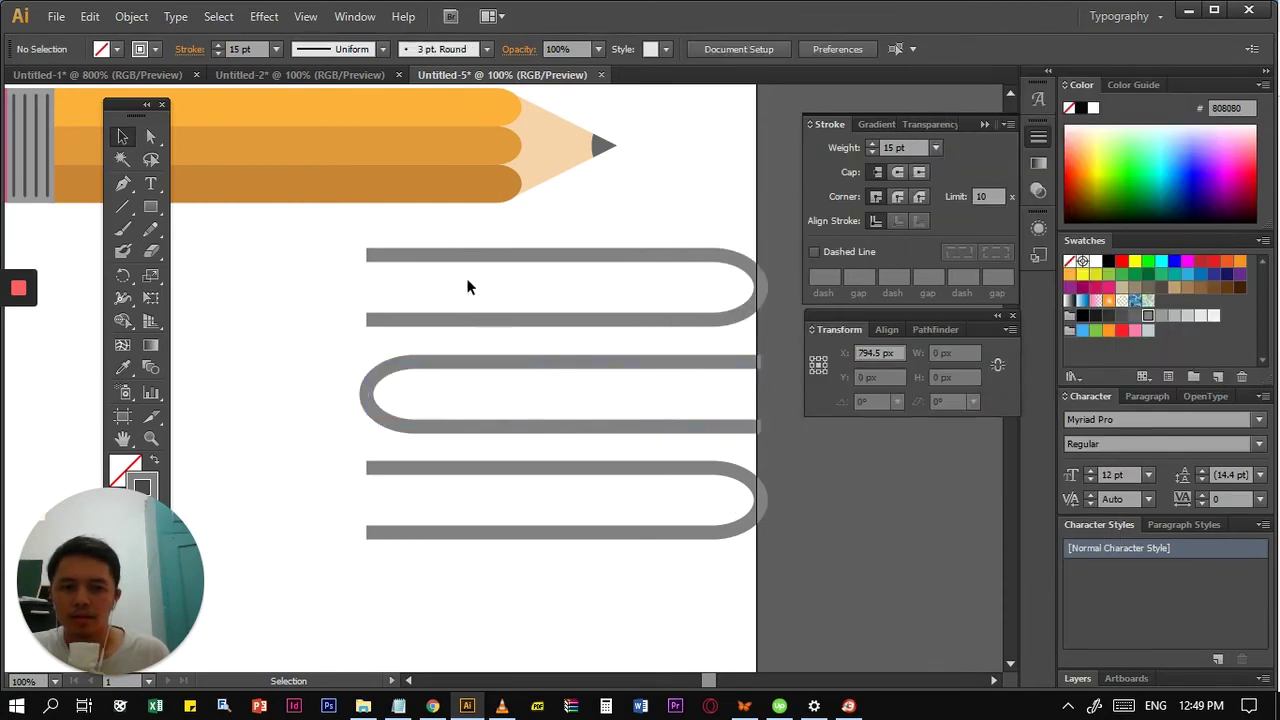
# - Shorten the top U-path by dragging its left end anchor inward
pyautogui.press('a')
pyautogui.click(403, 257)
pyautogui.moveTo(369, 255); pyautogui.dragTo(629, 266)
pyautogui.hotkey('ctrl', 'z')
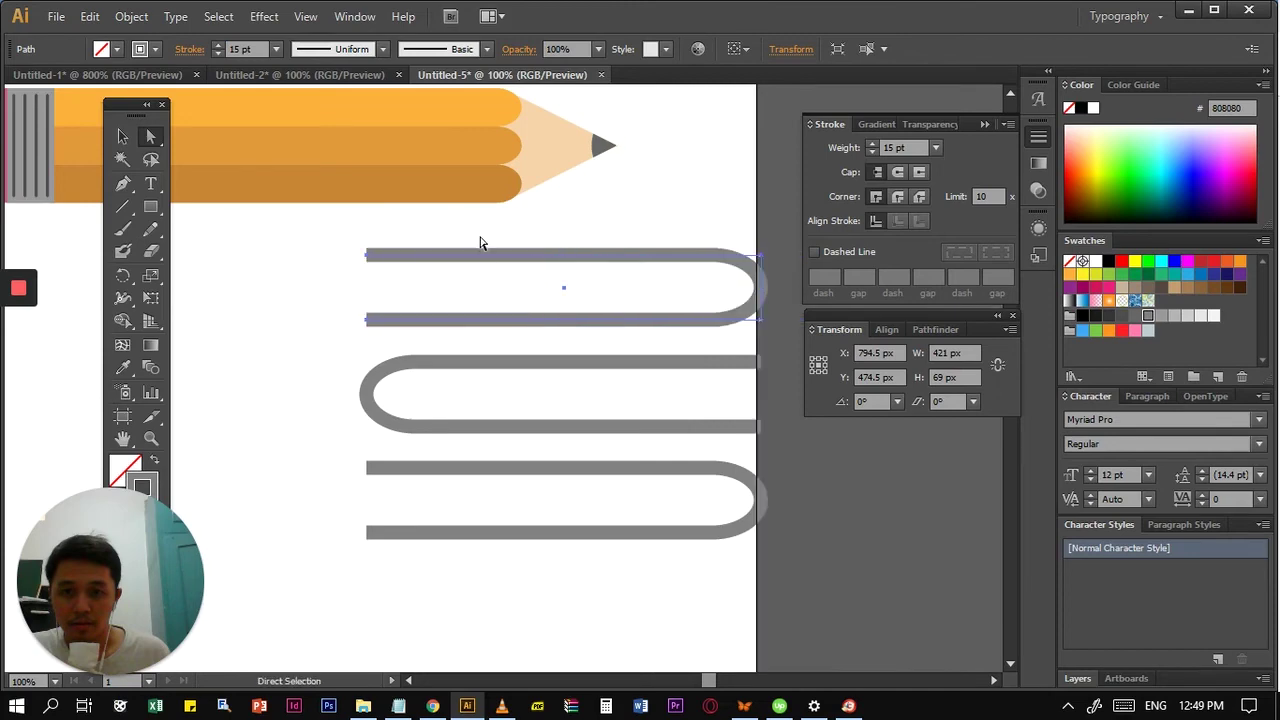
pyautogui.click(367, 257)
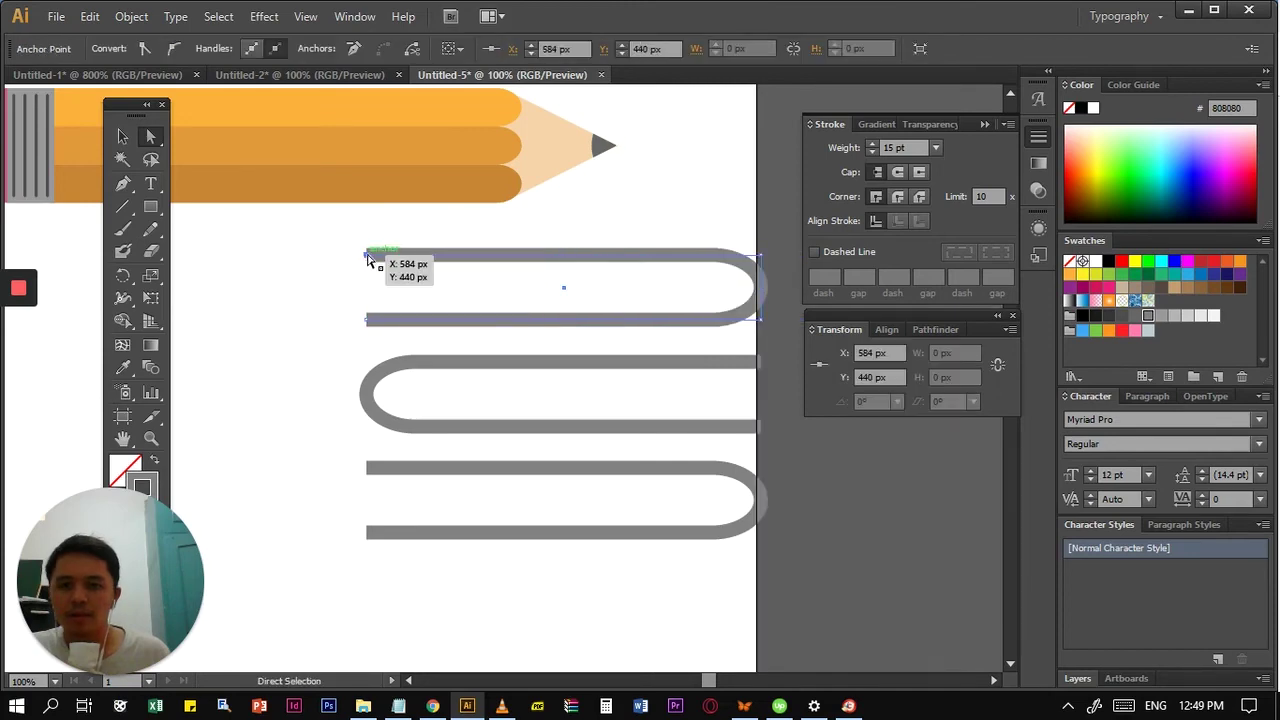
pyautogui.moveTo(368, 259)
pyautogui.mouseDown()
pyautogui.moveTo(623, 270)
pyautogui.moveTo(606, 266)
pyautogui.mouseUp()
# - Move the middle path left to meet the top path, then check the smart guides setting
pyautogui.click(648, 364)
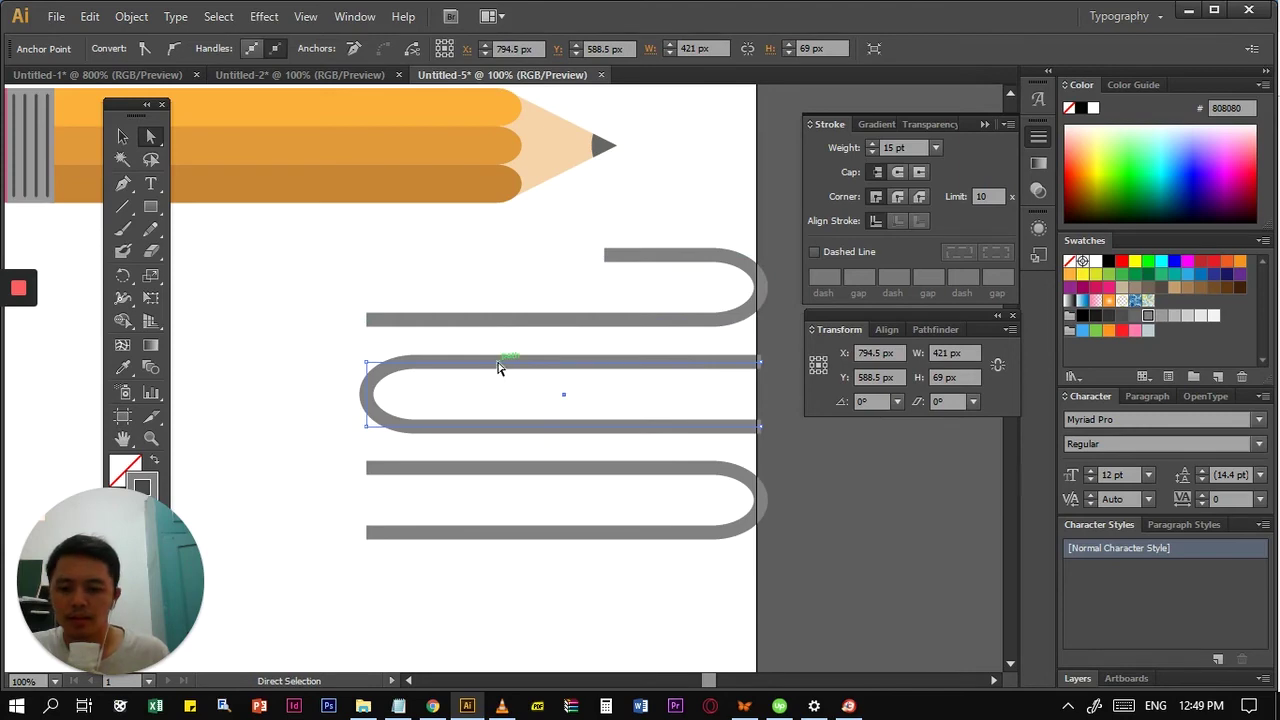
pyautogui.press('v')
pyautogui.moveTo(479, 363); pyautogui.dragTo(388, 328)
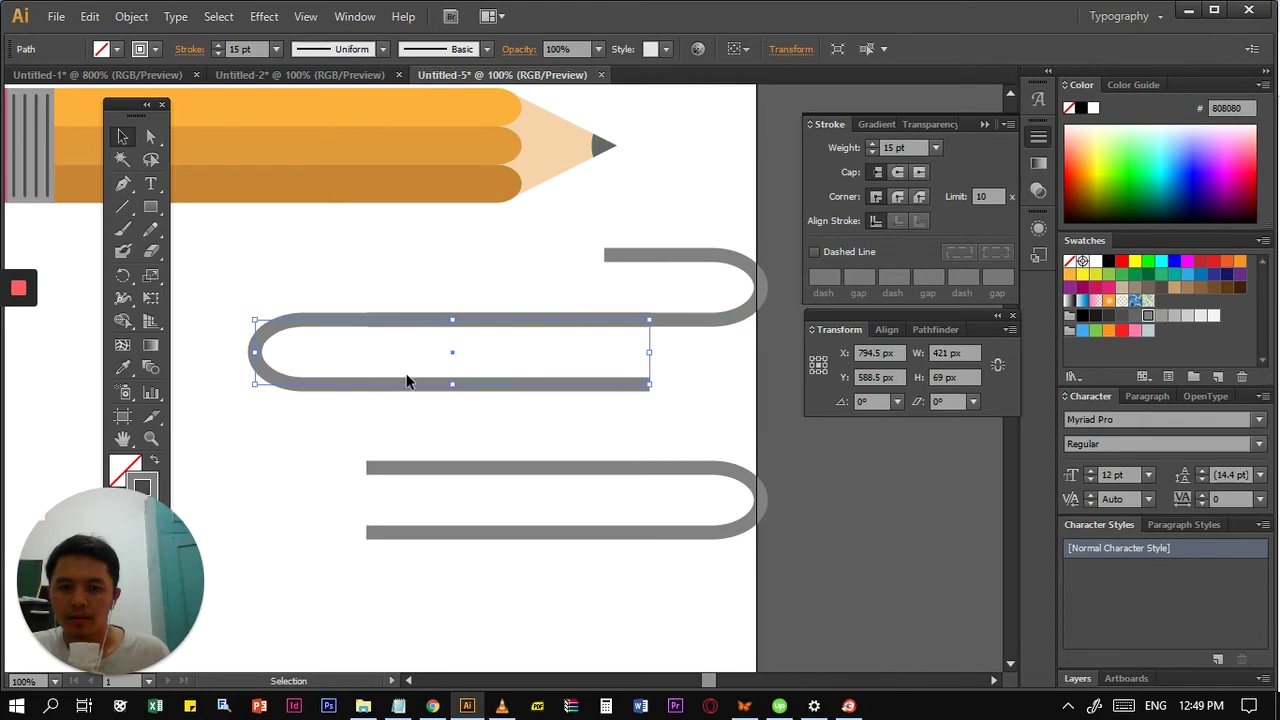
pyautogui.click(371, 421)
pyautogui.press('a')
pyautogui.click(646, 390)
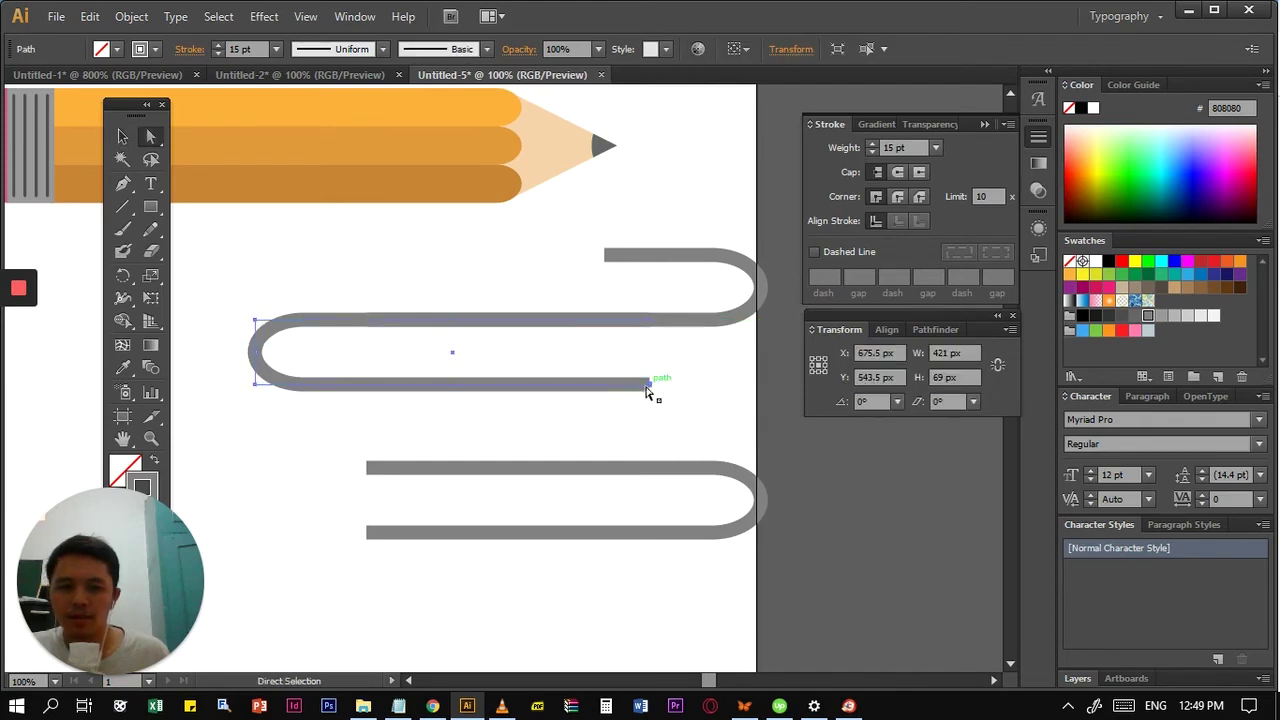
pyautogui.click(308, 22)
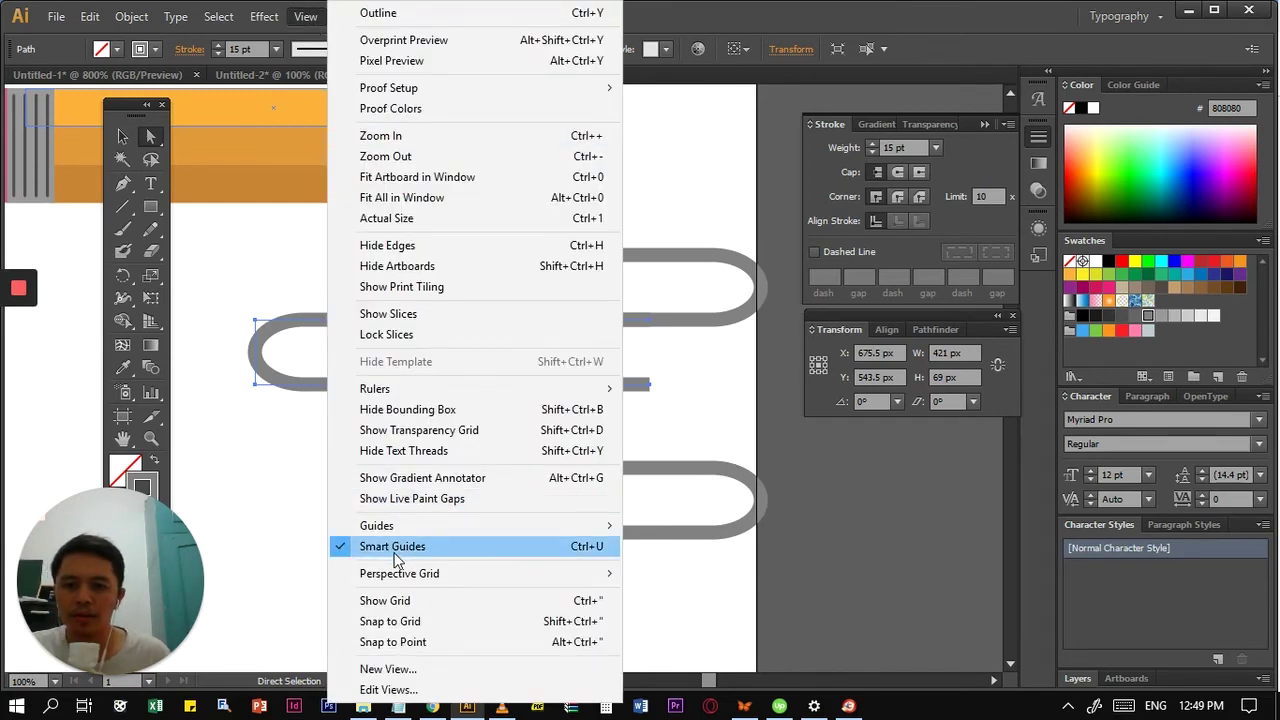
pyautogui.click(313, 27)
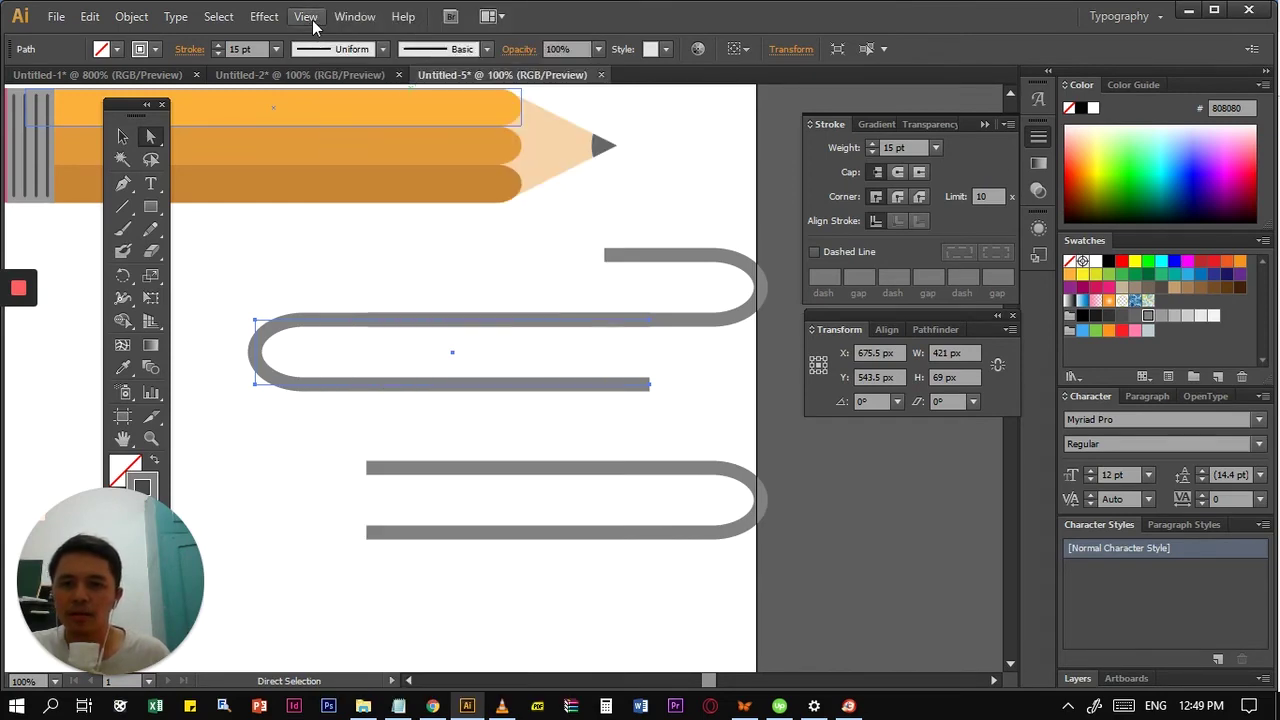
pyautogui.click(313, 27)
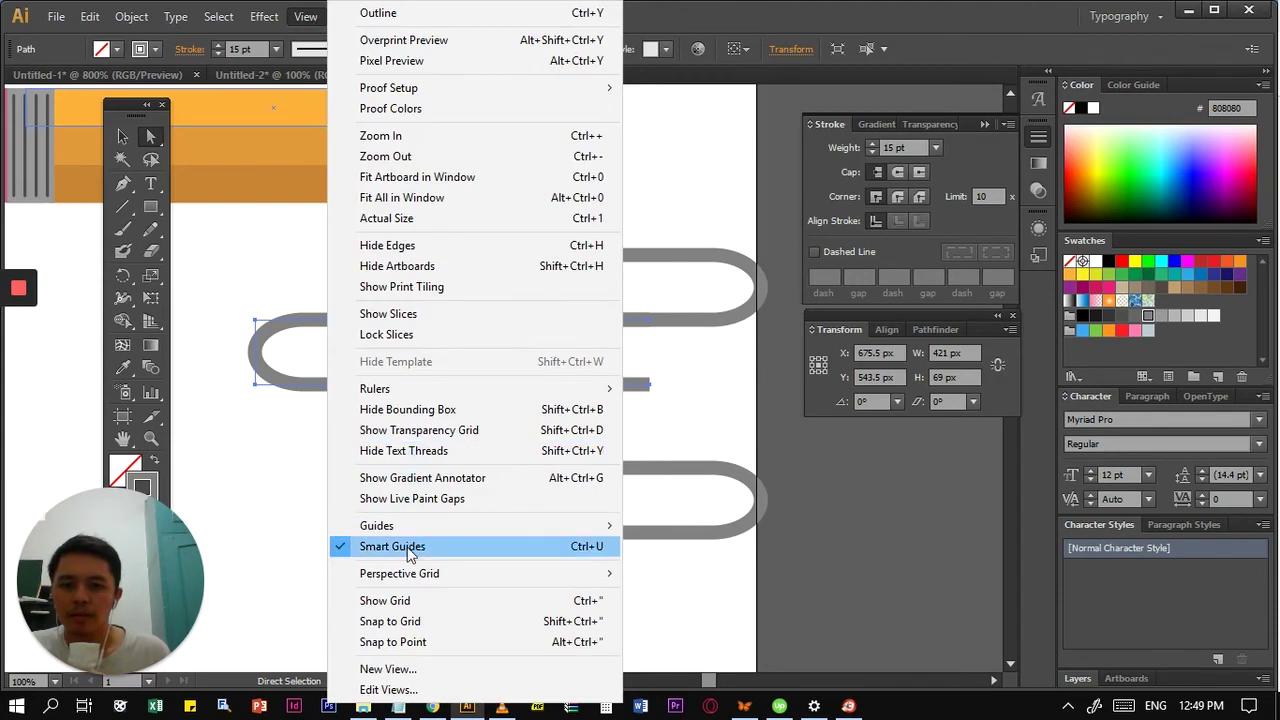
pyautogui.click(269, 515)
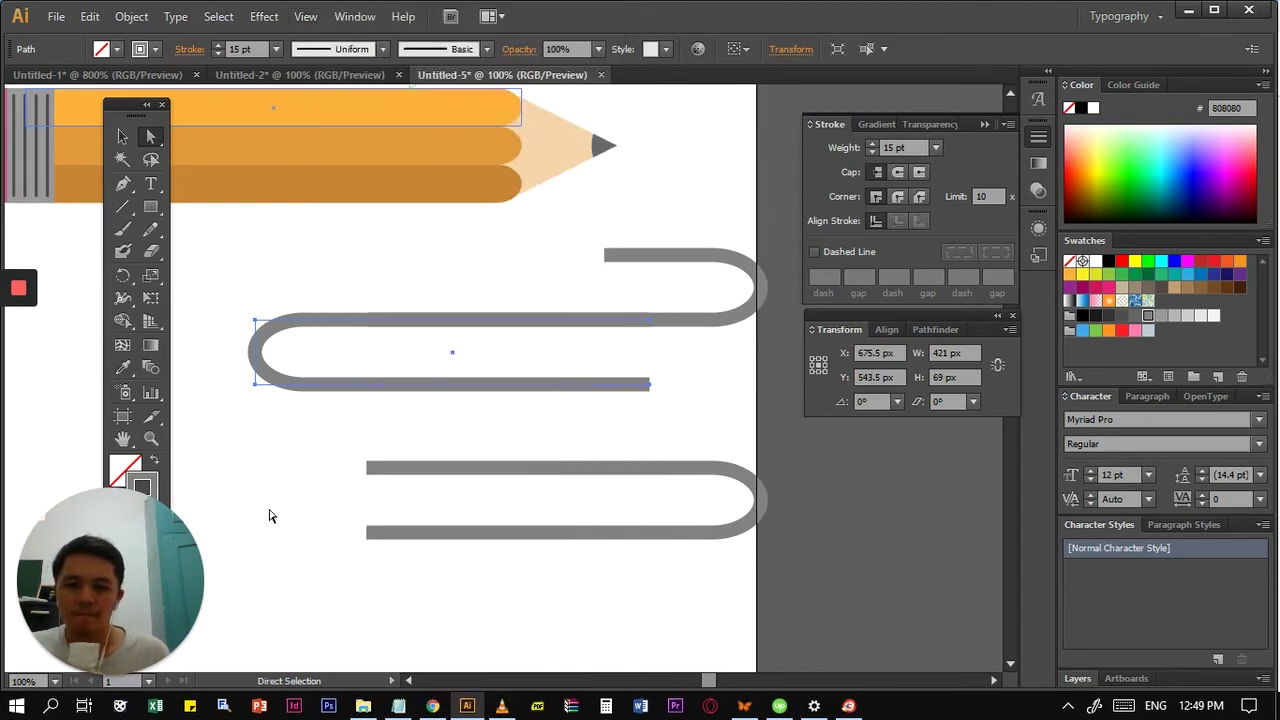
pyautogui.click(269, 515)
# - Move the bottom path up to join the middle one and shorten its lower left end
pyautogui.press('v')
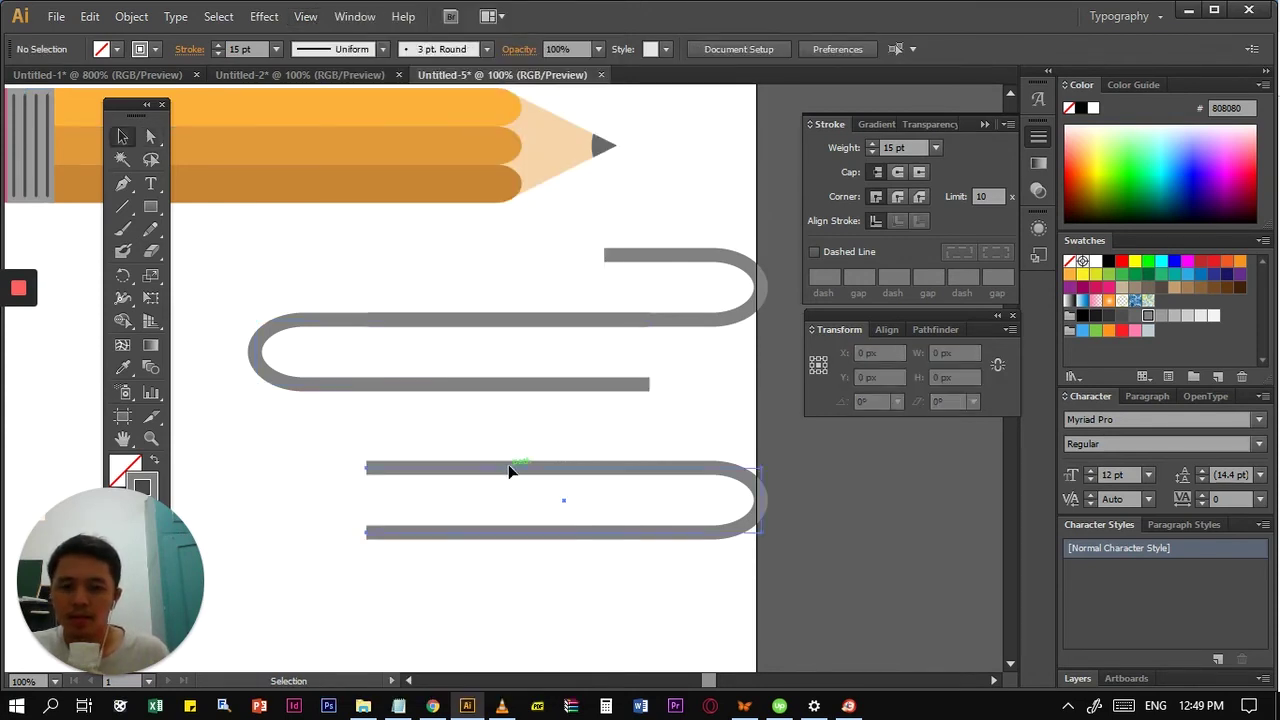
pyautogui.click(508, 470)
pyautogui.moveTo(508, 470); pyautogui.dragTo(441, 389)
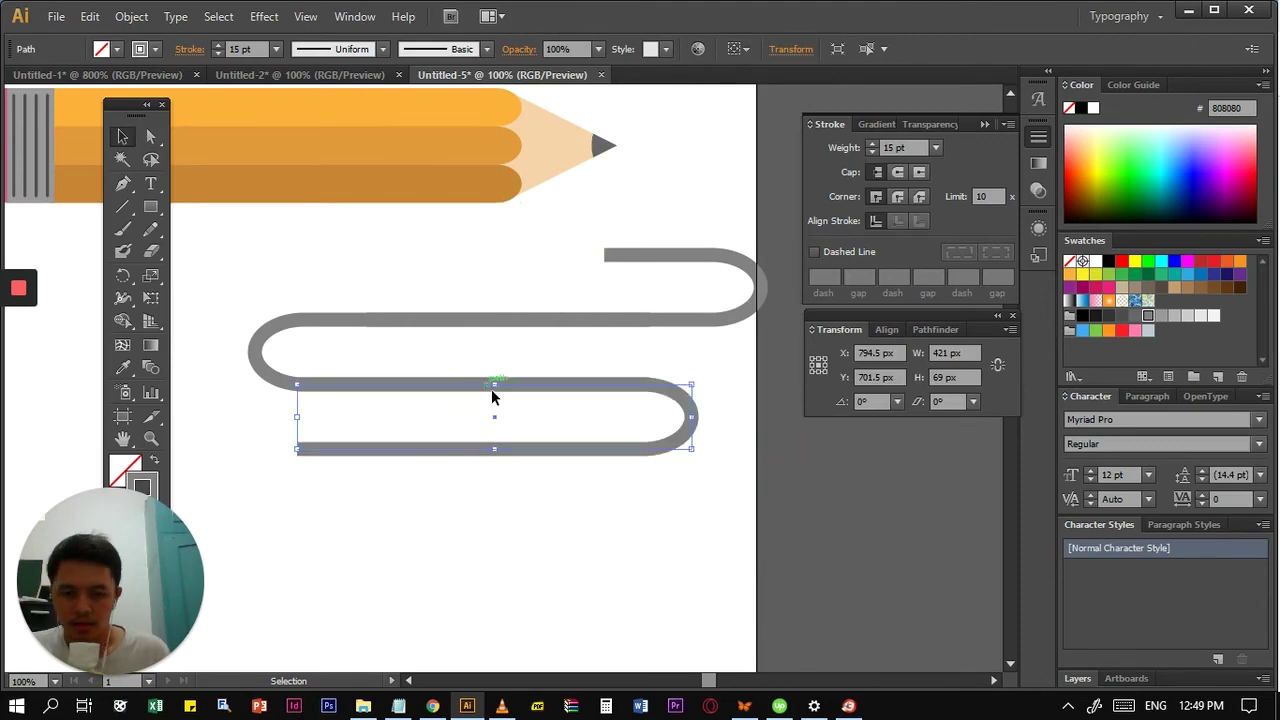
pyautogui.press('Right')
pyautogui.press('Right')
pyautogui.press('Right')
pyautogui.press('Right')
pyautogui.press('Right')
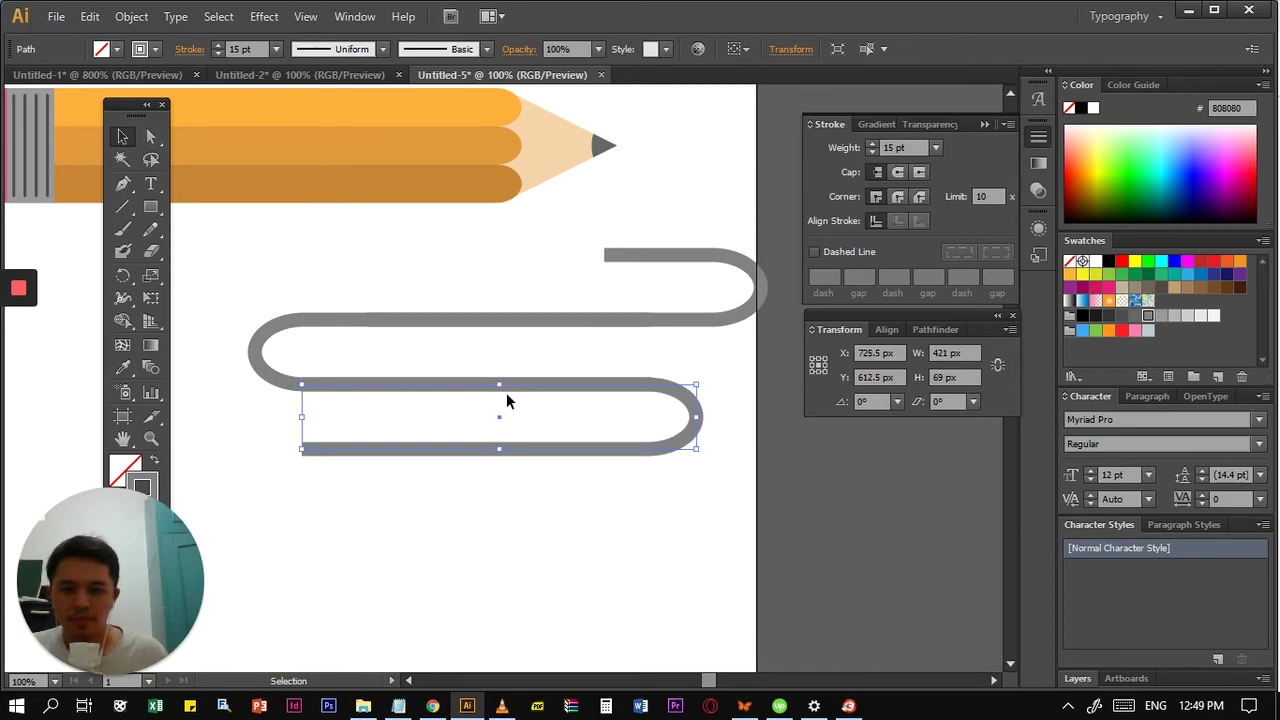
pyautogui.press('a')
pyautogui.click(304, 449)
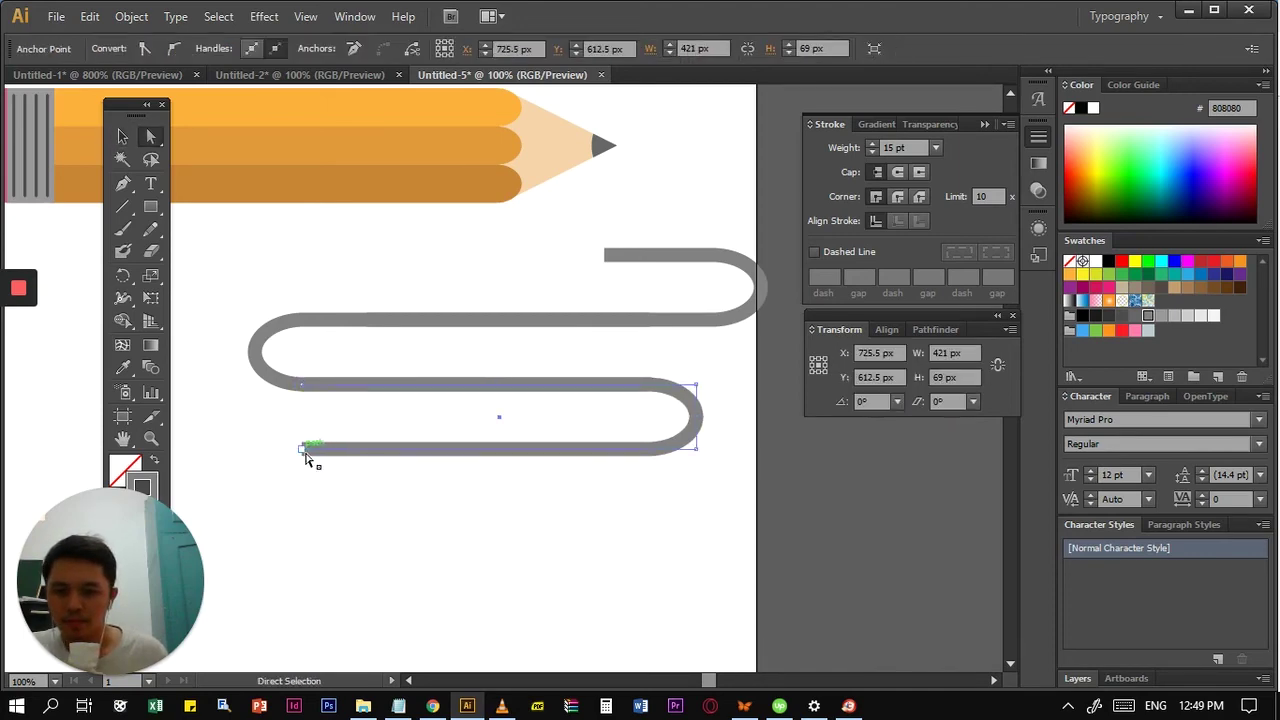
pyautogui.moveTo(304, 450); pyautogui.dragTo(437, 451)
pyautogui.click(524, 532)
pyautogui.scroll(-1, 525, 508)
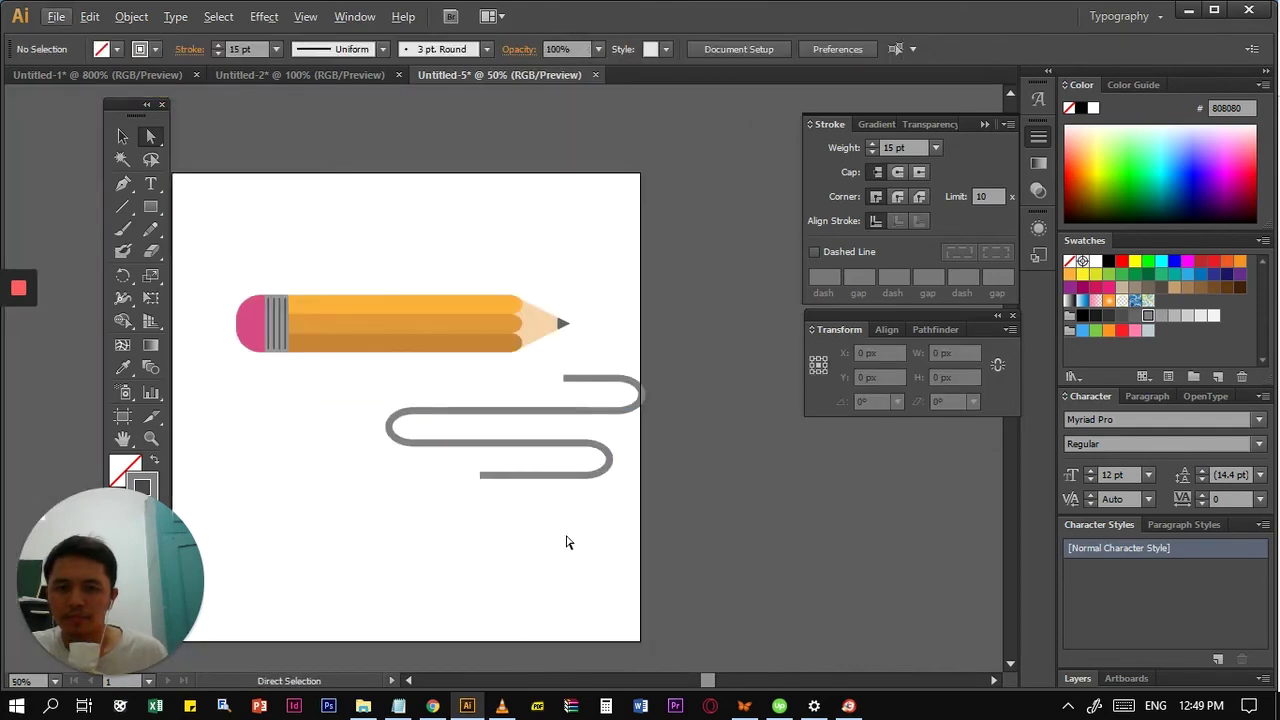
# - Move the whole zigzag line up to the pencil tip and stretch it taller
pyautogui.press('v')
pyautogui.click(440, 400)
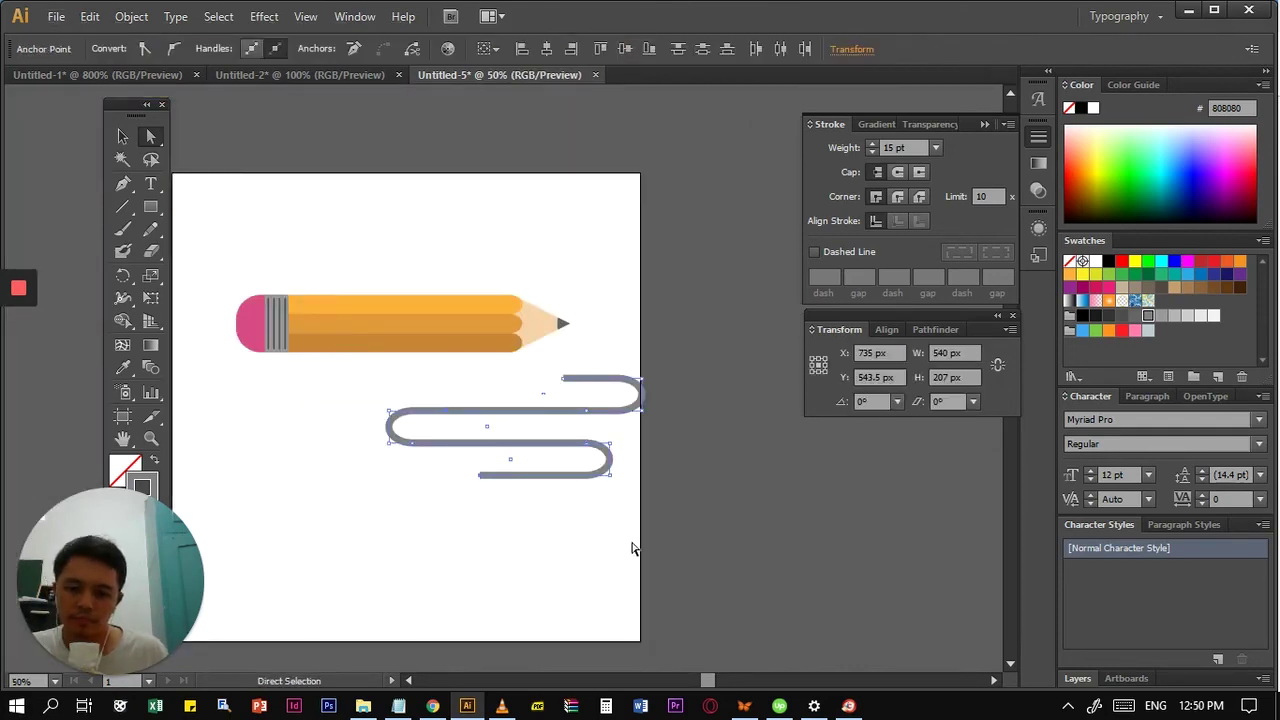
pyautogui.click(634, 556)
pyautogui.moveTo(640, 560); pyautogui.dragTo(396, 378)
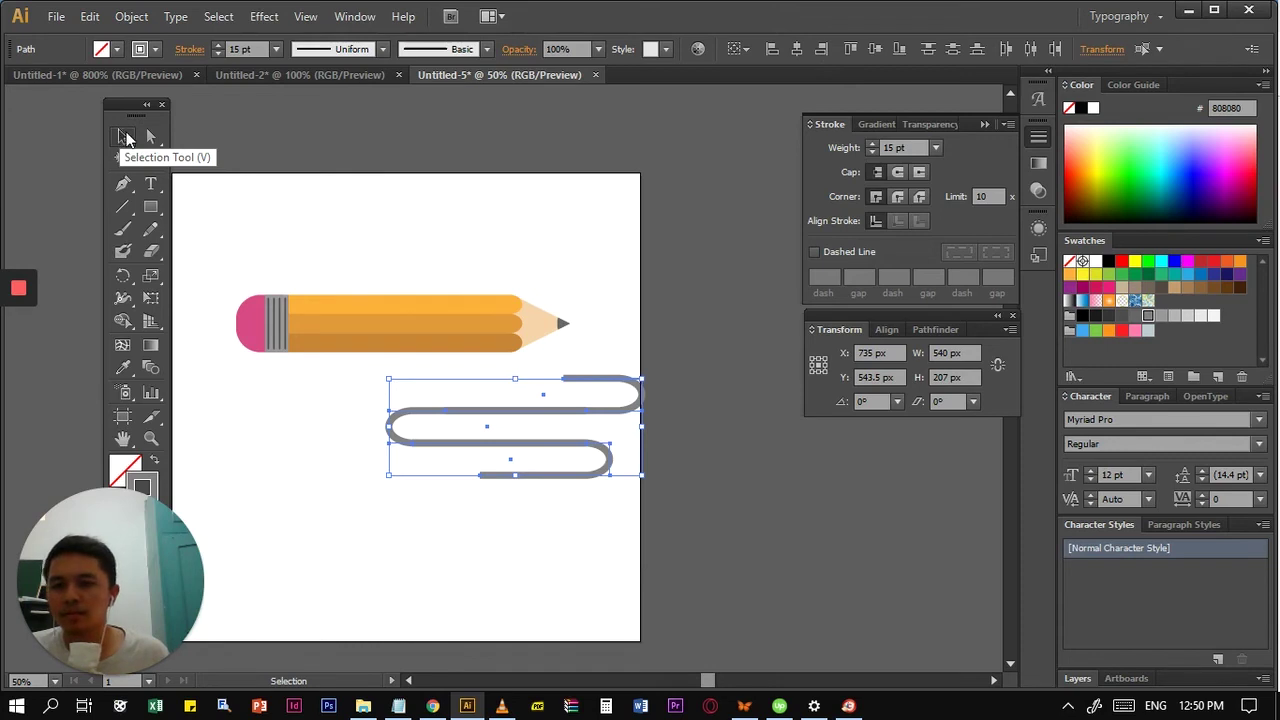
pyautogui.moveTo(624, 544); pyautogui.dragTo(393, 372)
pyautogui.moveTo(512, 414); pyautogui.dragTo(506, 356)
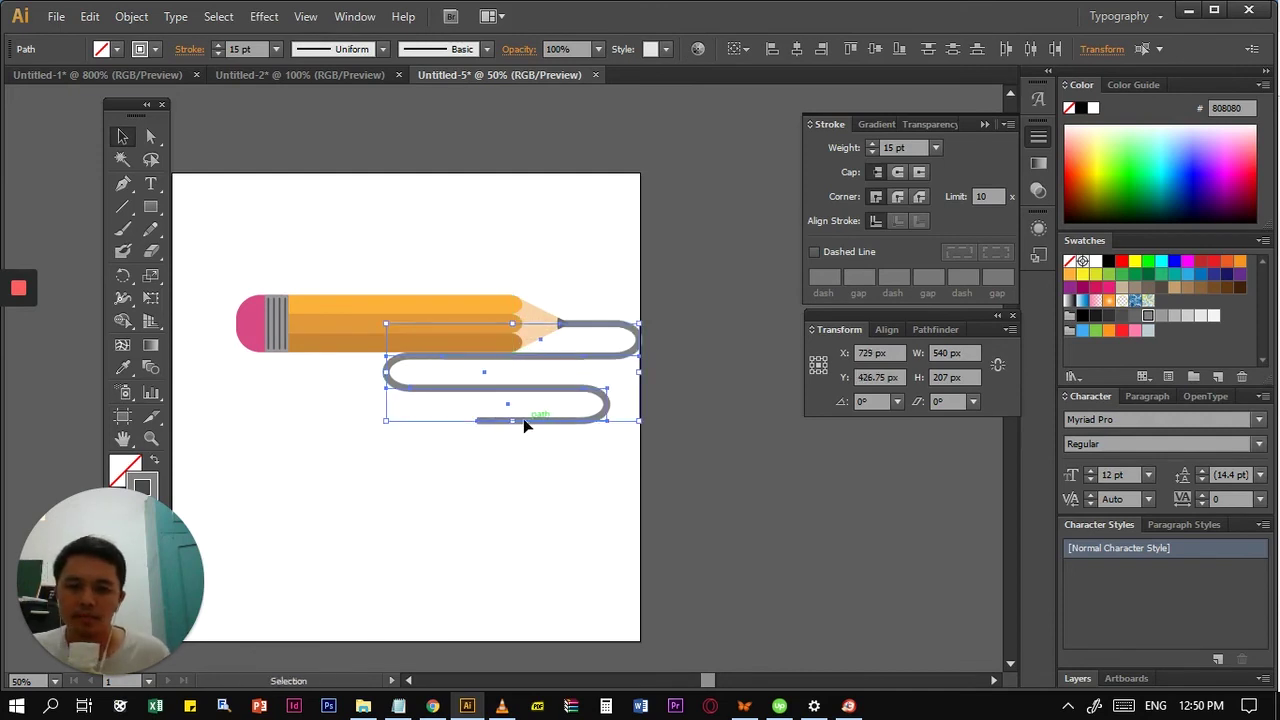
pyautogui.moveTo(512, 421); pyautogui.dragTo(512, 463)
pyautogui.click(534, 538)
# - Move the pencil and zigzag line together toward the artboard centre
pyautogui.moveTo(645, 548); pyautogui.dragTo(214, 224)
pyautogui.moveTo(527, 376)
pyautogui.mouseDown()
pyautogui.moveTo(504, 386)
pyautogui.moveTo(485, 425)
pyautogui.moveTo(530, 438)
pyautogui.mouseUp()
pyautogui.click(471, 560)
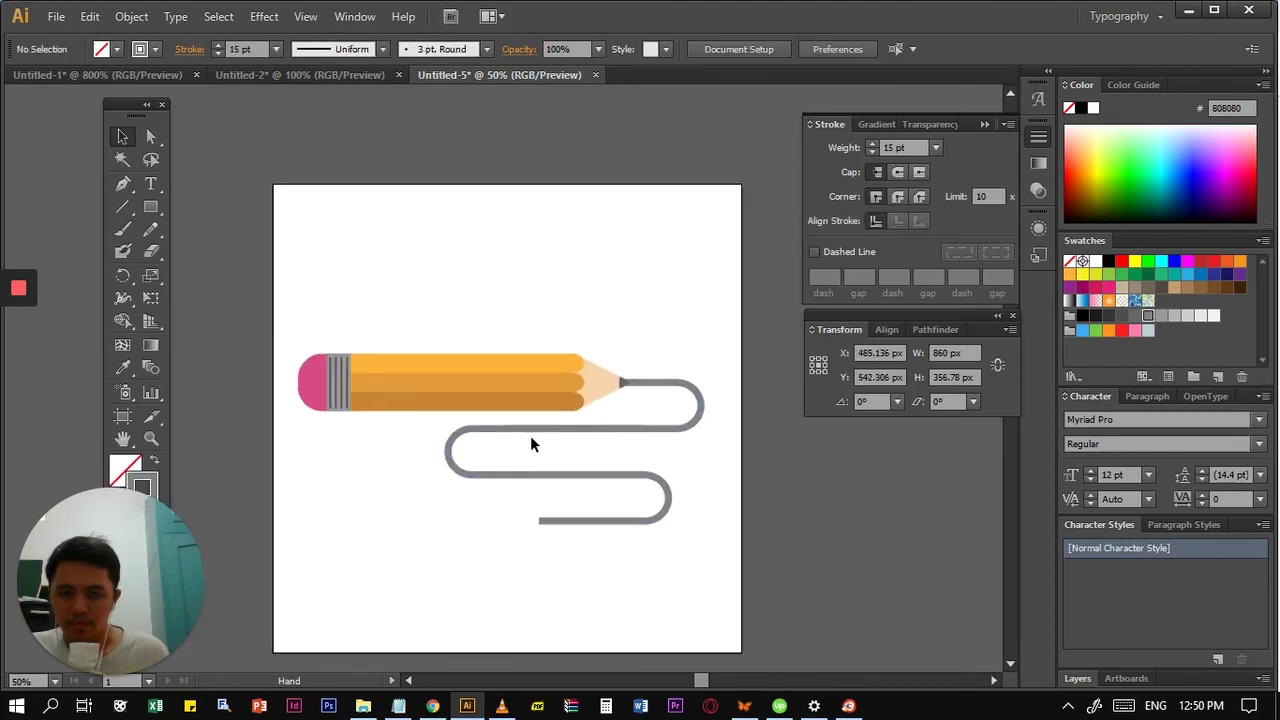
pyautogui.scroll(2, 454, 373)
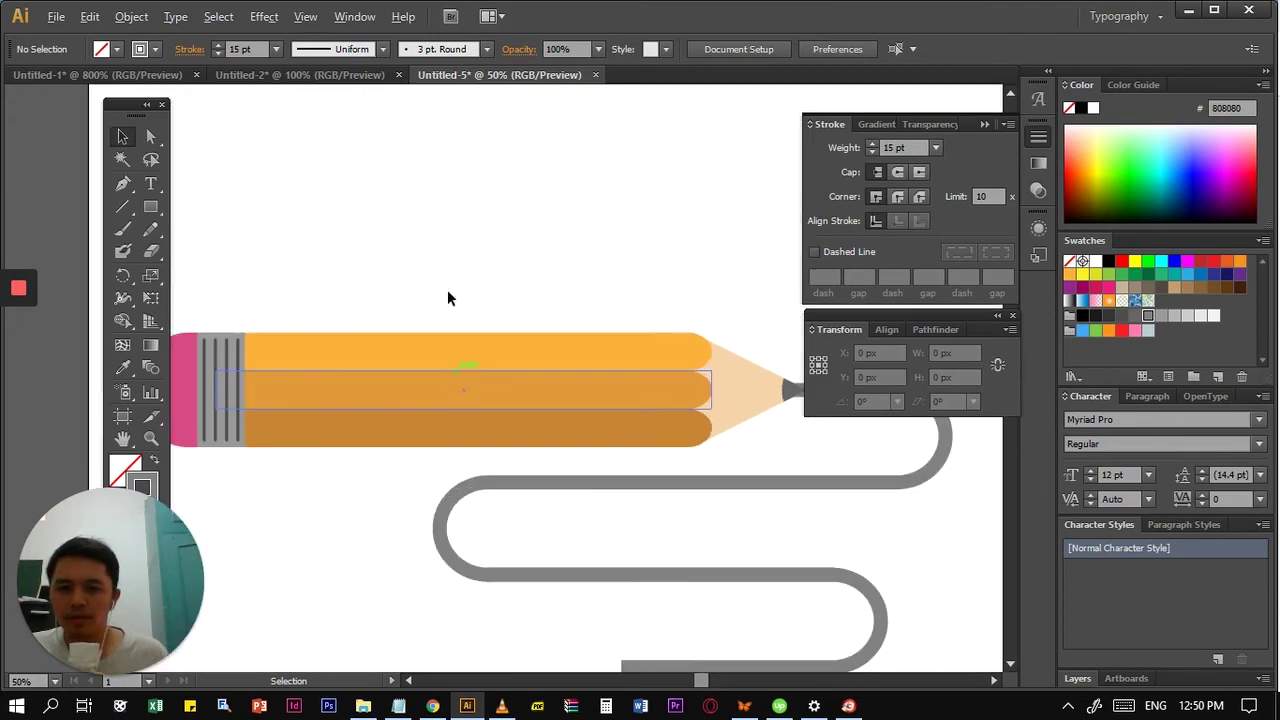
# - Add a 'MONGOL' text label above the pencil in Rockwell Std
pyautogui.press('t')
pyautogui.click(406, 168)
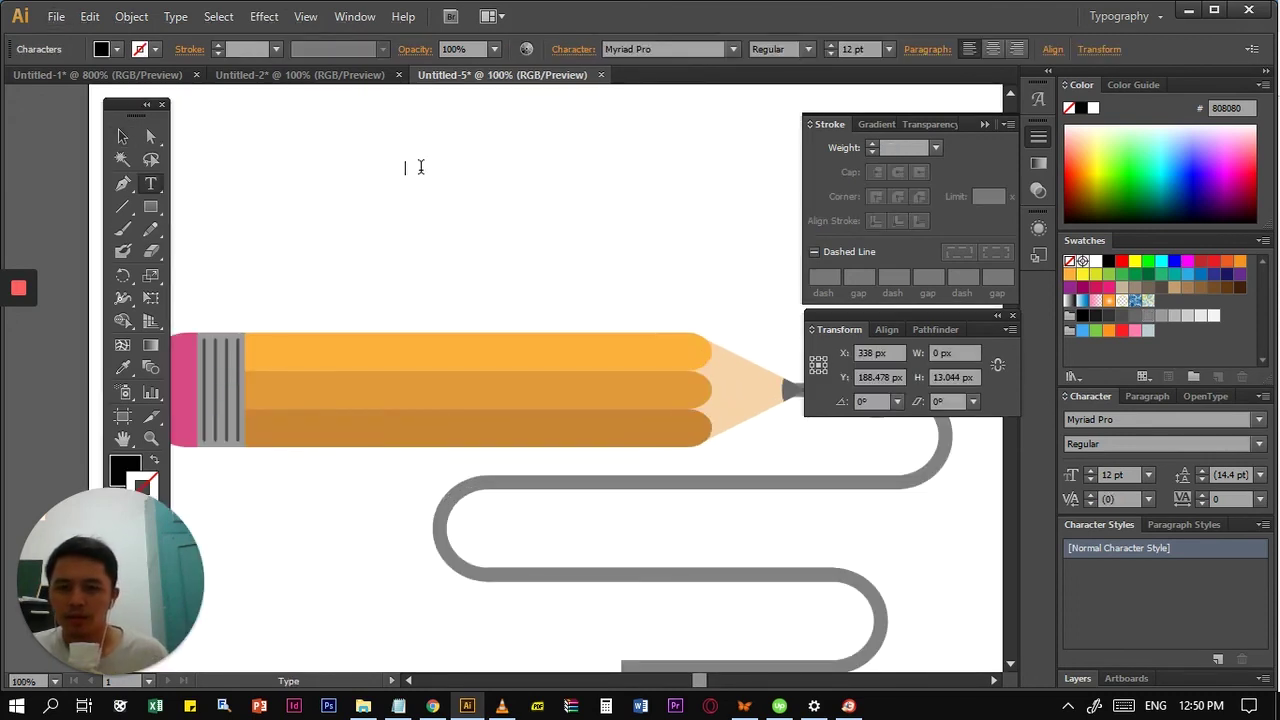
pyautogui.write('MON')
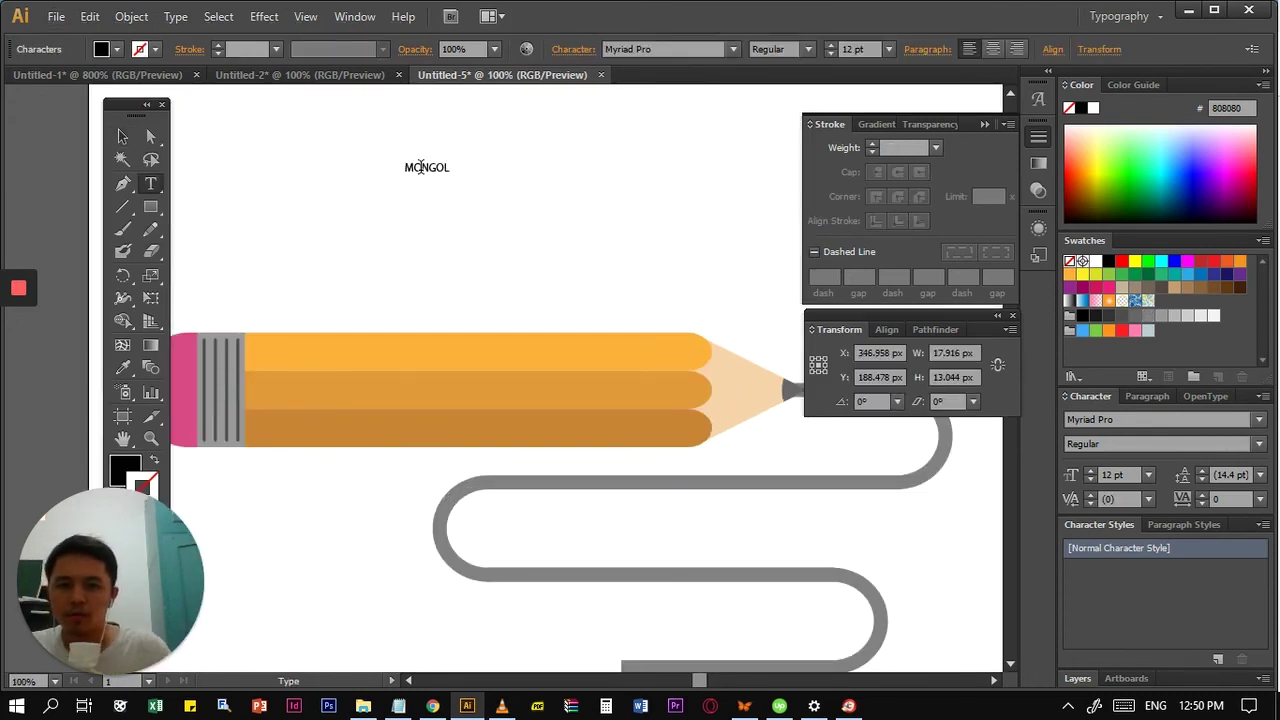
pyautogui.write('GOL')
pyautogui.press('Escape')
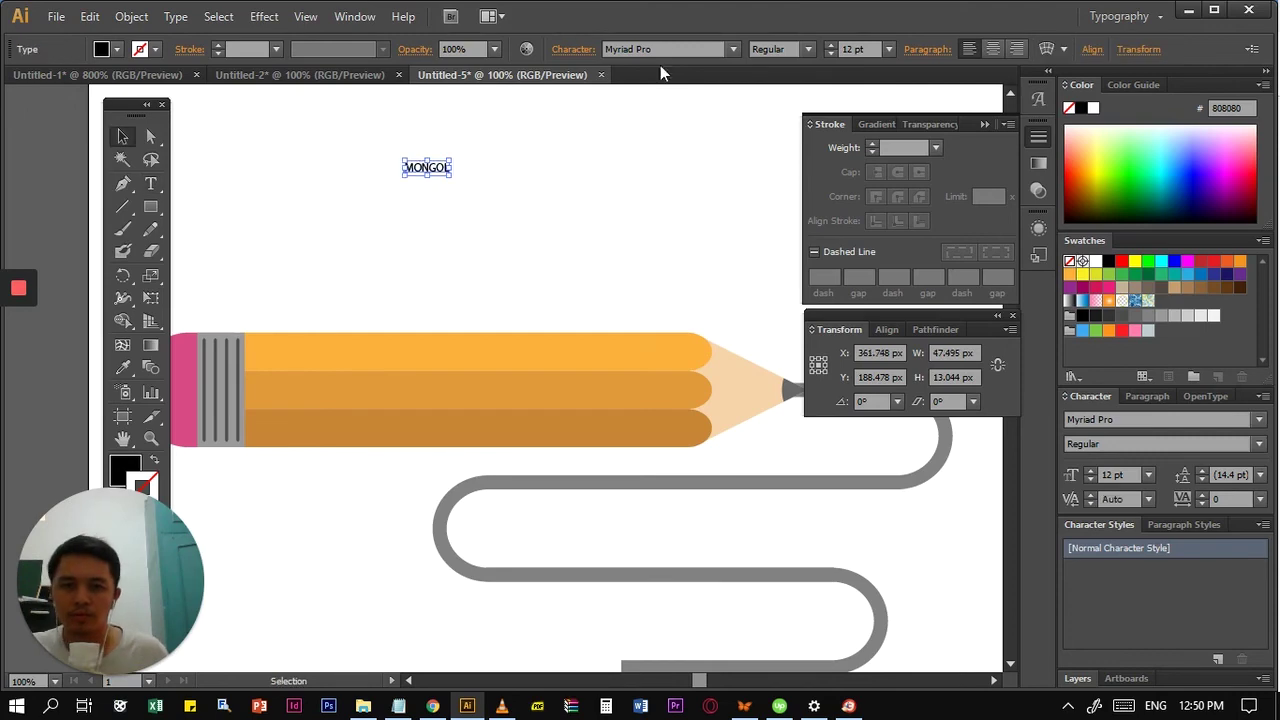
pyautogui.click(734, 50)
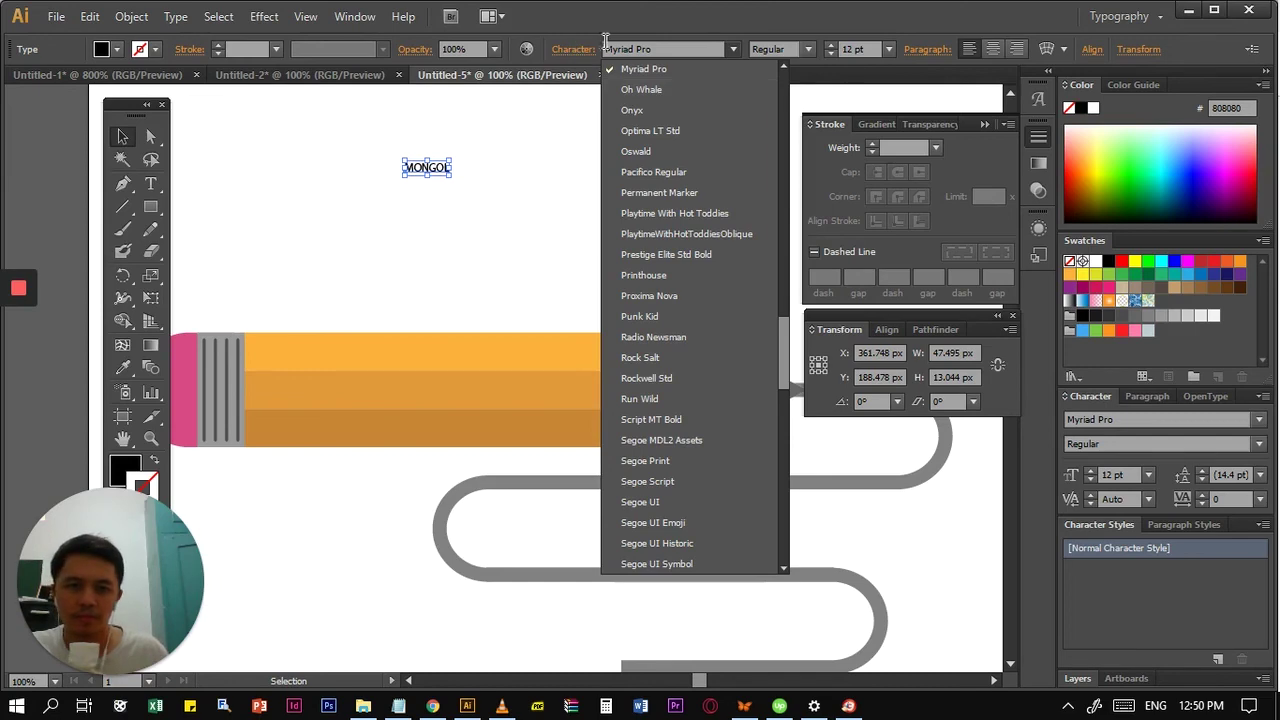
pyautogui.click(671, 48)
pyautogui.write('Rockwell Std')
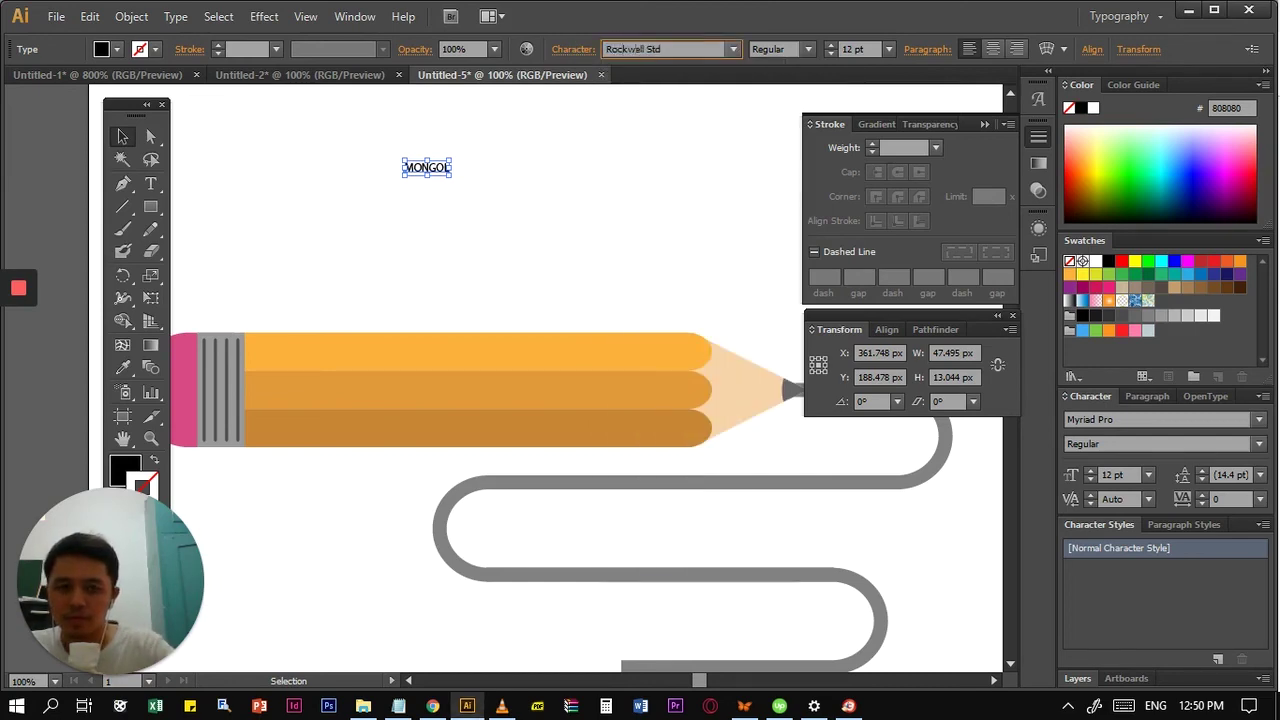
pyautogui.press('Return')
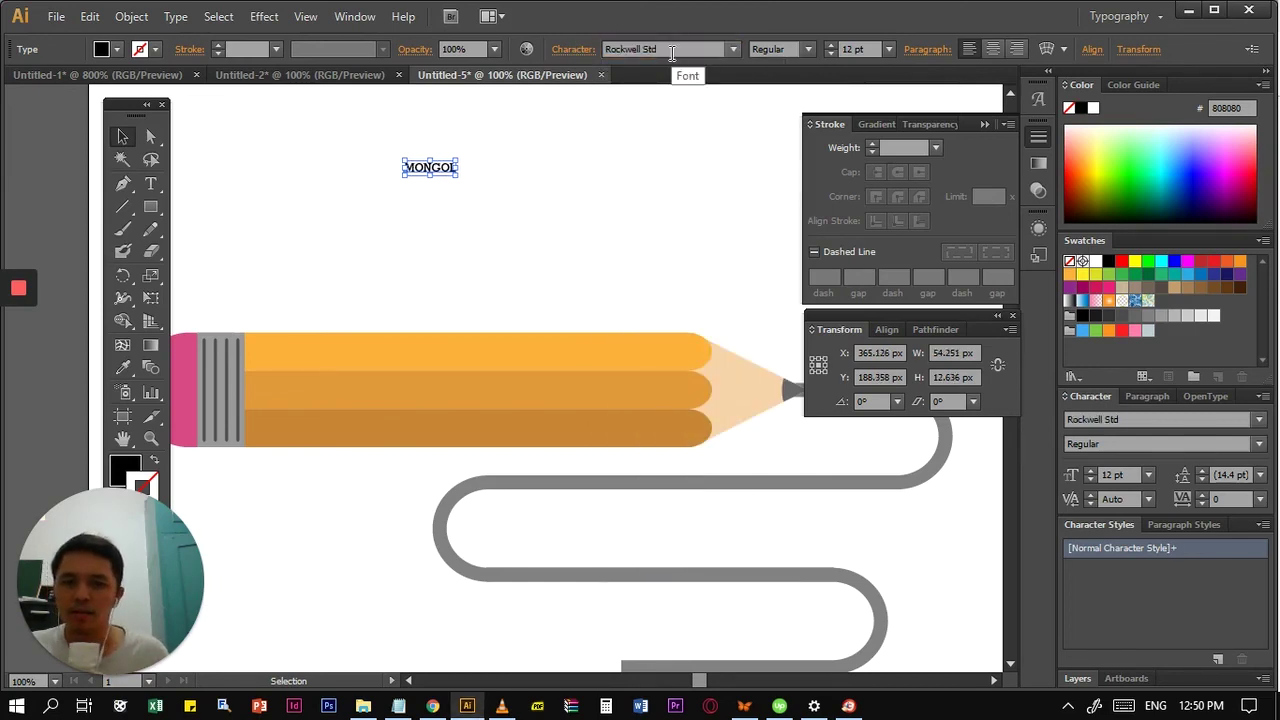
# - Enlarge MONGOL to about 35.89 pt and set its style to Bold
pyautogui.moveTo(459, 177)
pyautogui.mouseDown()
pyautogui.moveTo(527, 192)
pyautogui.moveTo(454, 393)
pyautogui.moveTo(543, 395)
pyautogui.mouseUp()
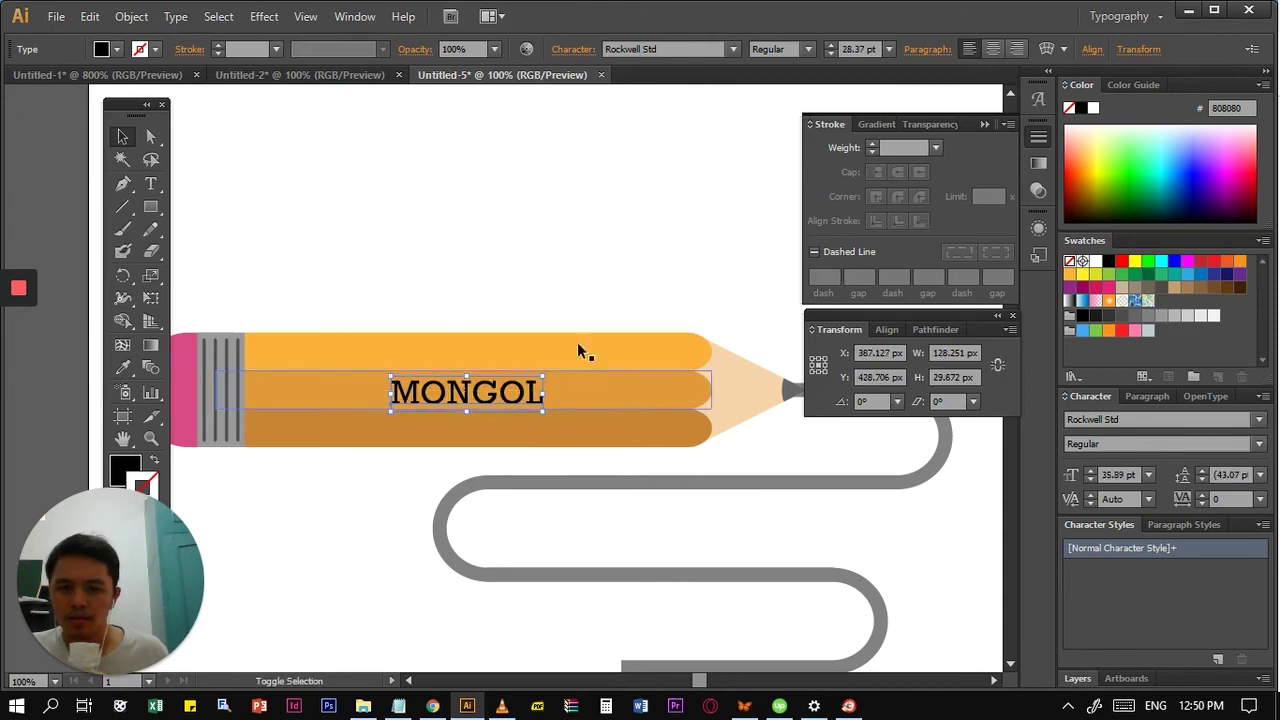
pyautogui.click(810, 50)
pyautogui.click(786, 183)
pyautogui.click(505, 268)
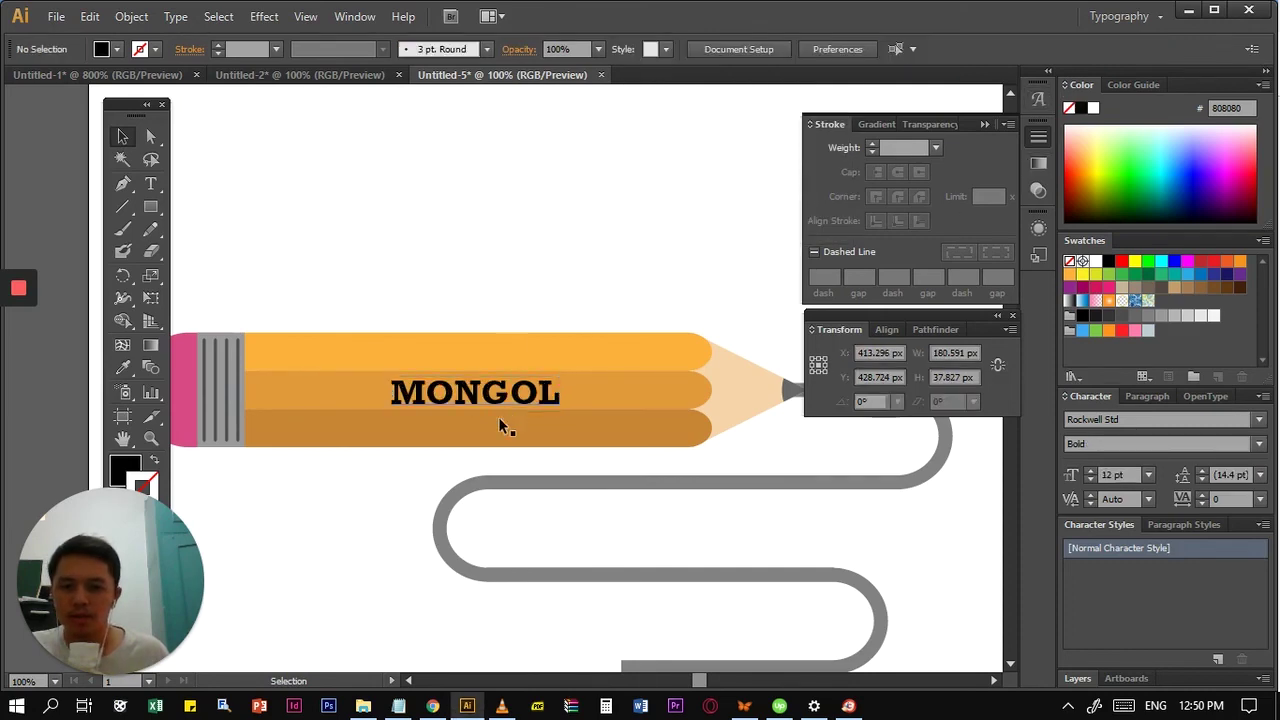
pyautogui.scroll(2, 366, 397)
# - Vertically centre MONGOL on the pencil's middle orange band
pyautogui.click(527, 398)
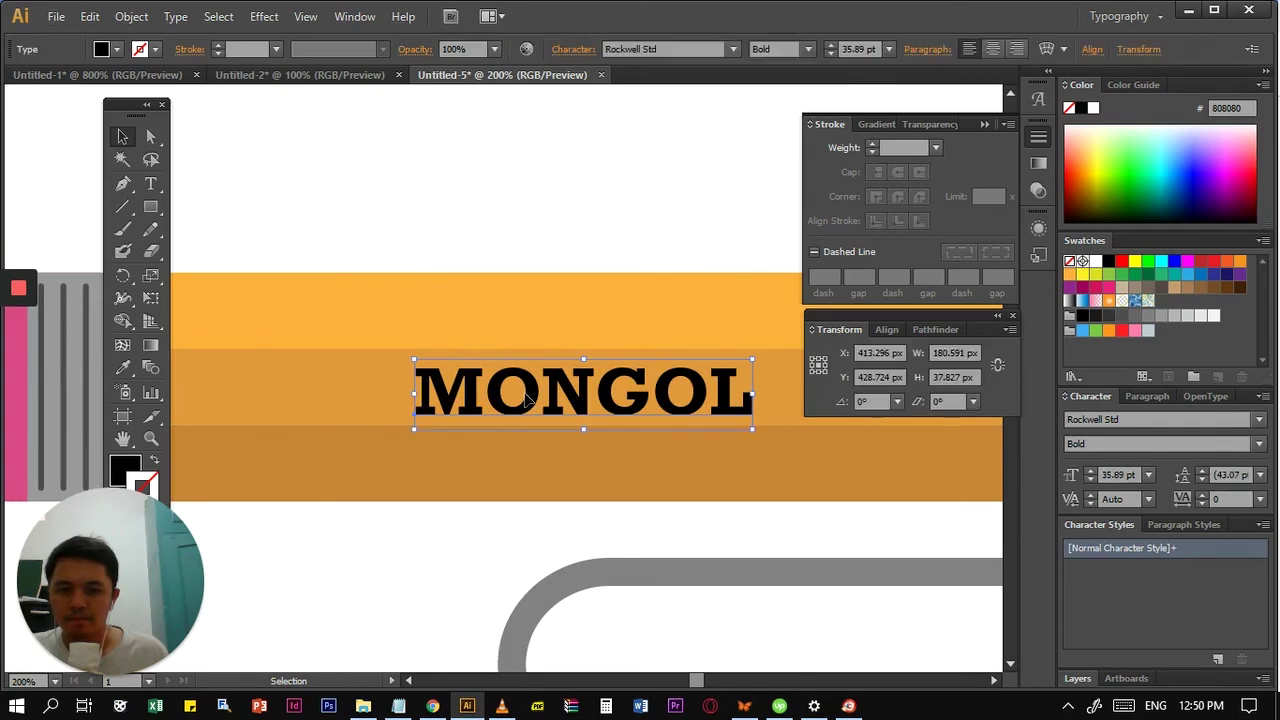
pyautogui.keyDown('shift'); pyautogui.click(386, 393); pyautogui.keyUp('shift')
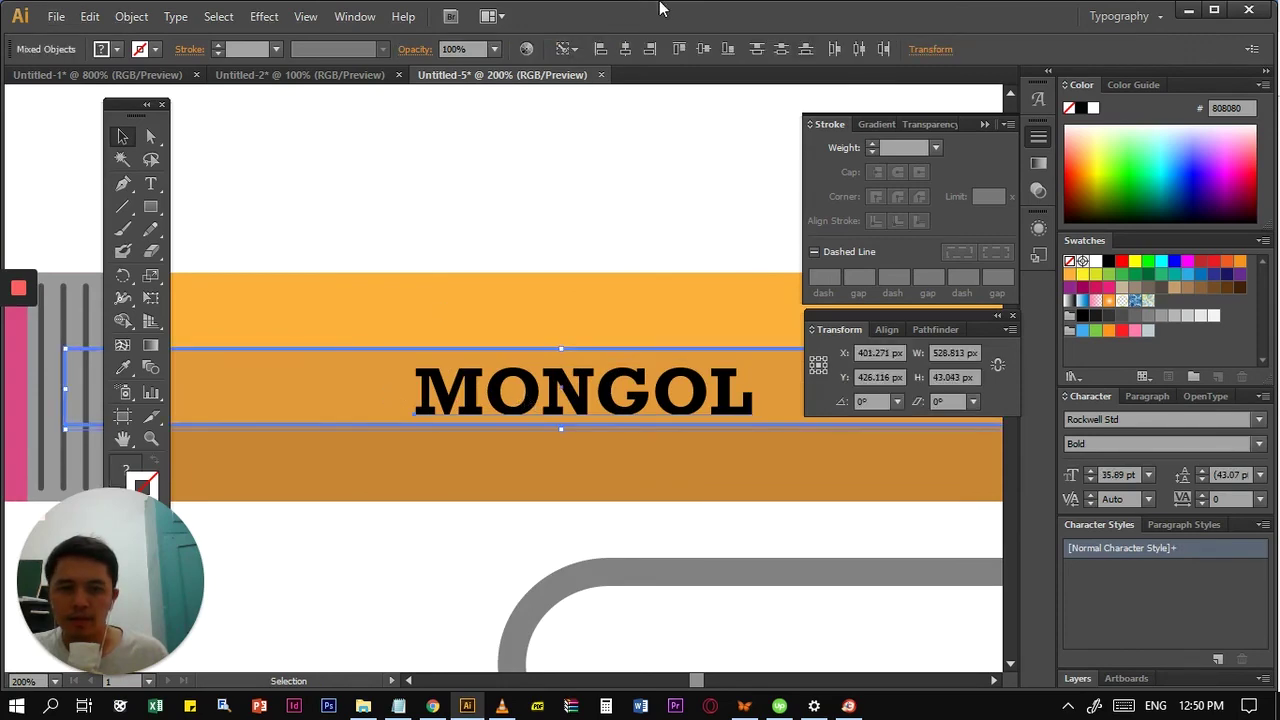
pyautogui.click(697, 58)
pyautogui.click(560, 190)
pyautogui.moveTo(523, 209); pyautogui.dragTo(720, 174)
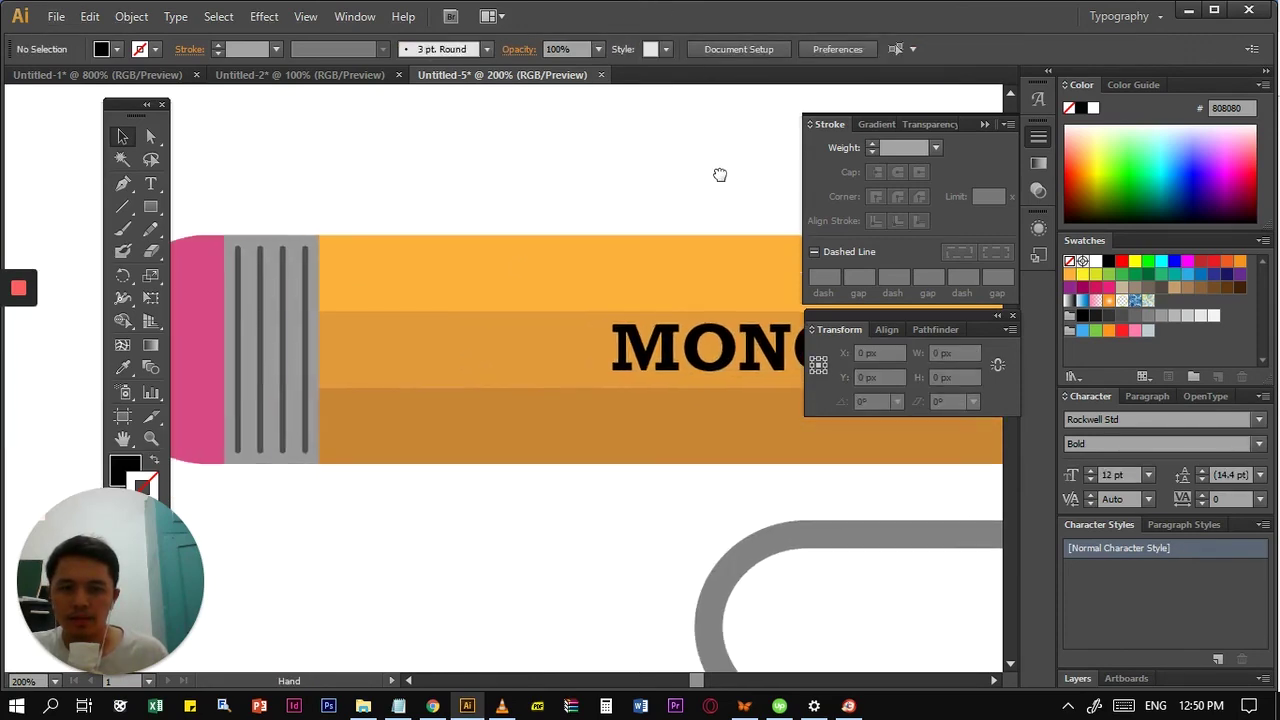
pyautogui.click(150, 206)
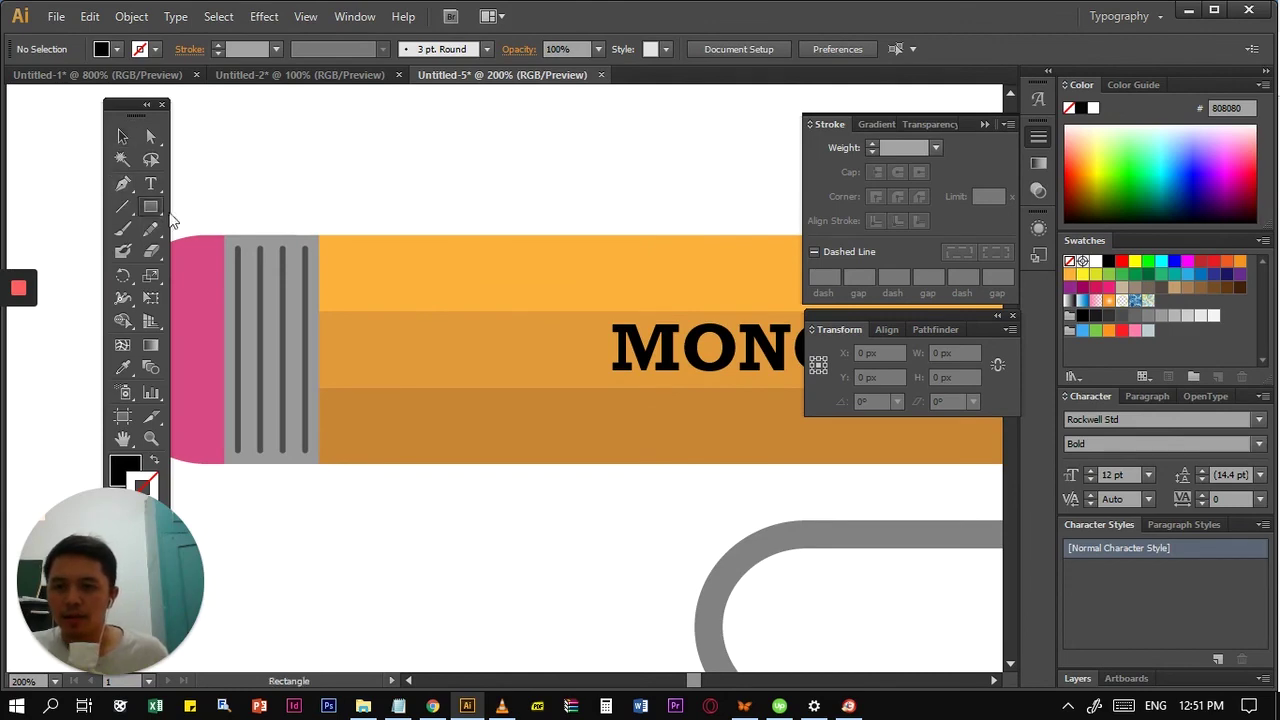
# - Draw a black rectangle above the pencil and apply a Round Corners effect to it
pyautogui.moveTo(335, 137); pyautogui.dragTo(495, 213)
pyautogui.press('v')
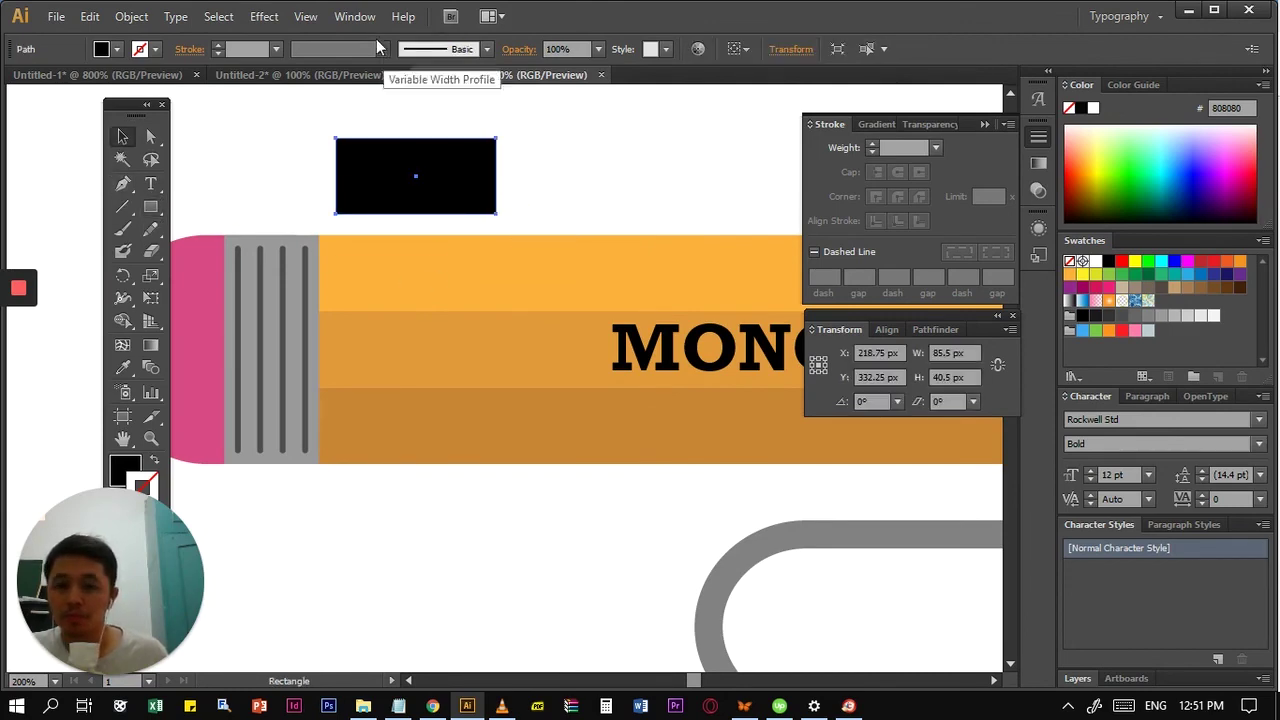
pyautogui.click(264, 16)
pyautogui.moveTo(380, 231)
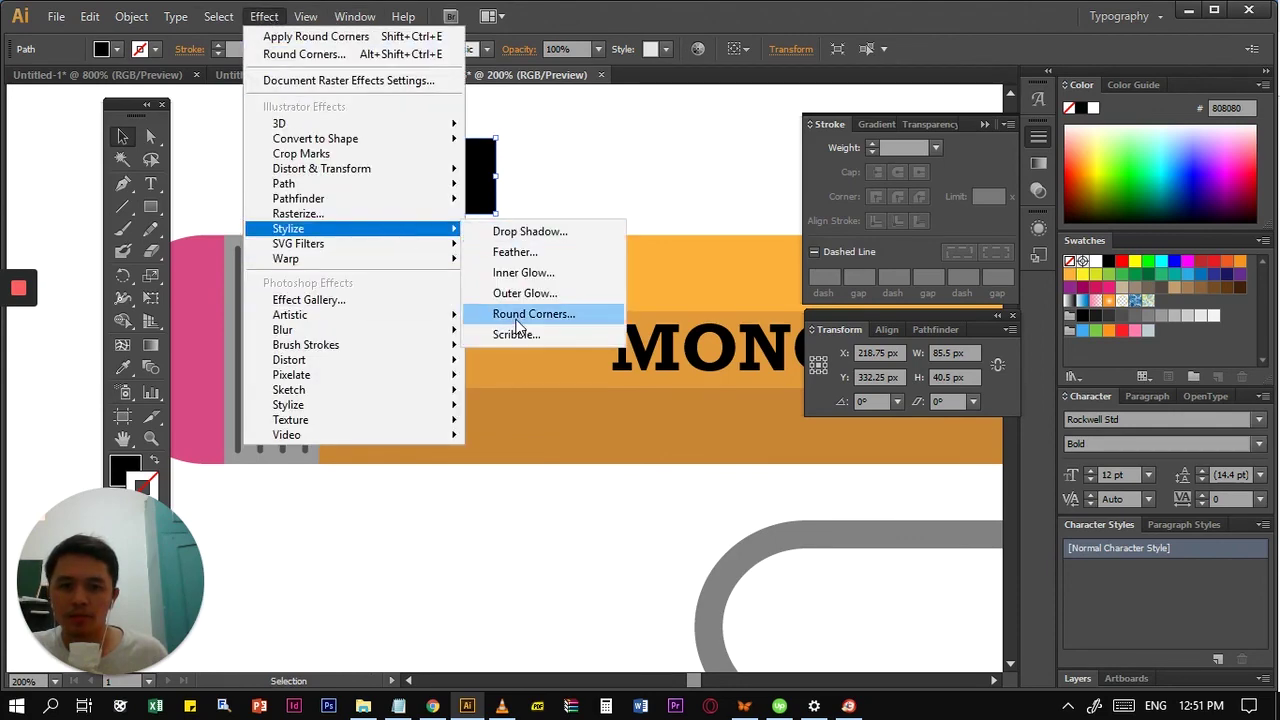
pyautogui.click(518, 314)
# - Set the Round Corners radius to 24 px and apply it
pyautogui.write('52')
pyautogui.press('Tab')
pyautogui.click(844, 211)
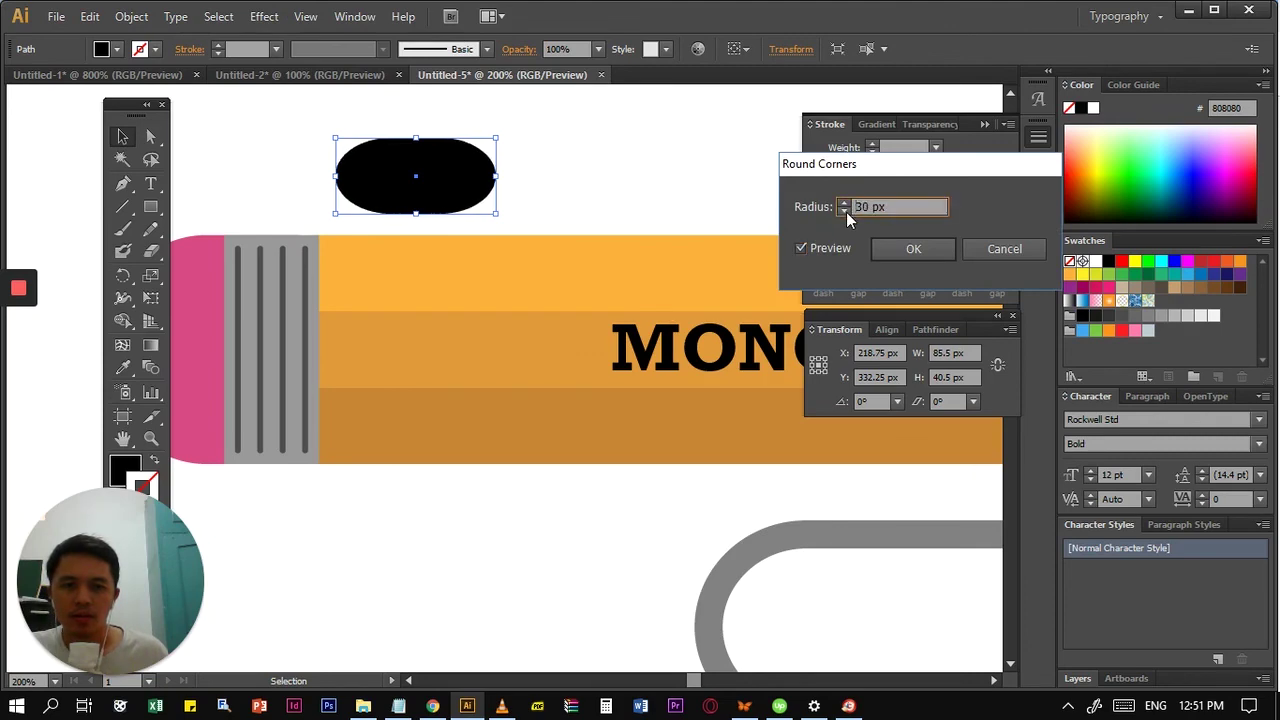
pyautogui.click(845, 211)
pyautogui.click(845, 202)
pyautogui.click(845, 202)
pyautogui.click(845, 202)
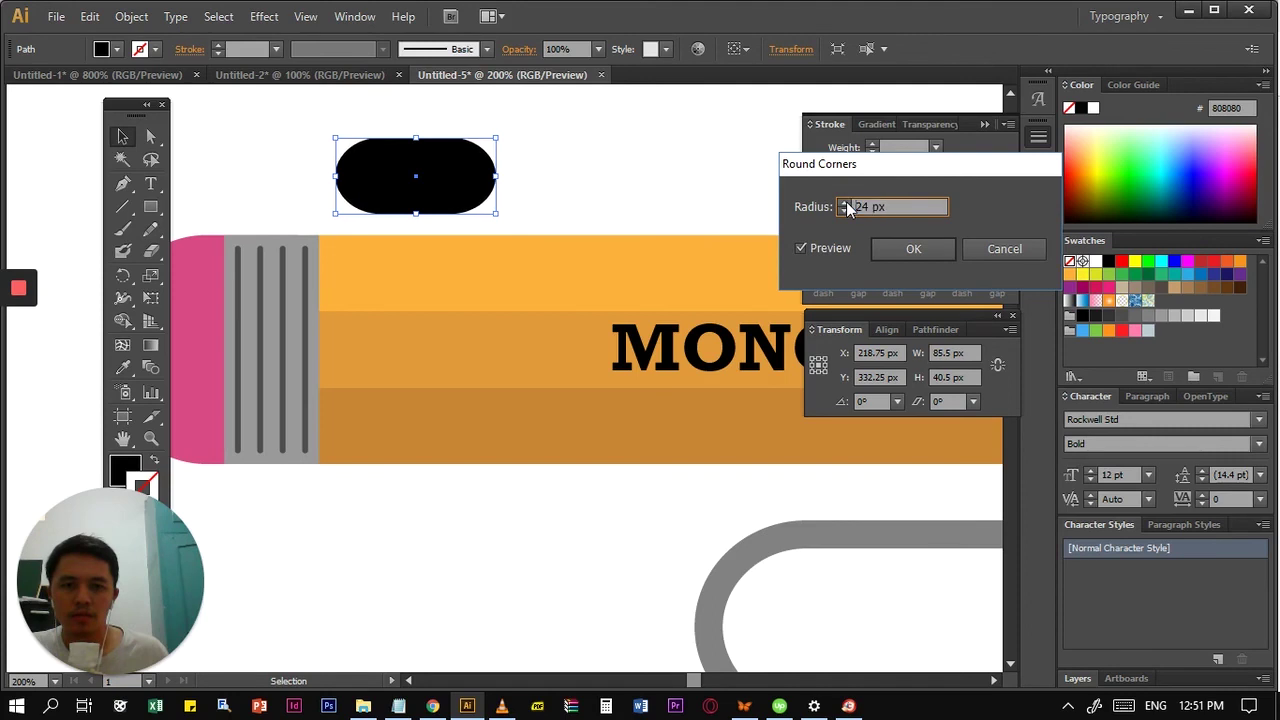
pyautogui.click(913, 249)
pyautogui.click(615, 182)
# - Type a '2' beside the pill and rotate it over the pill
pyautogui.press('t')
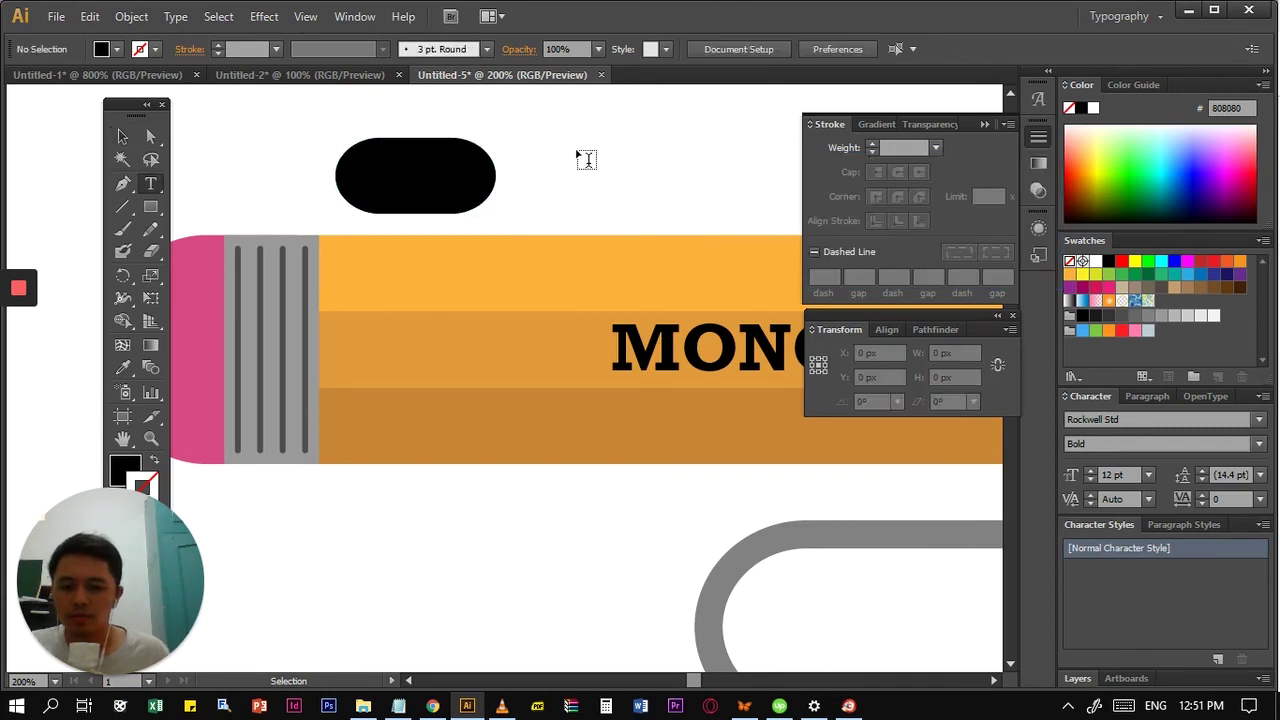
pyautogui.click(577, 145)
pyautogui.write('2')
pyautogui.press('Escape')
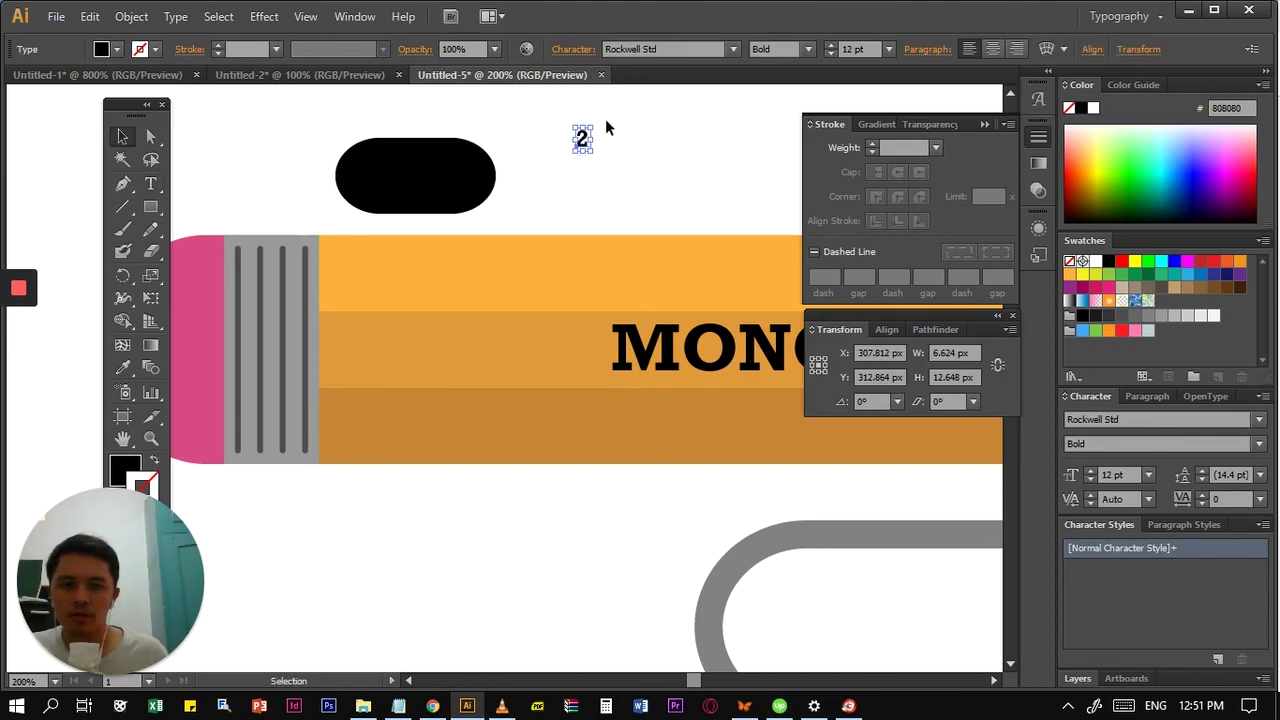
pyautogui.moveTo(557, 126); pyautogui.dragTo(433, 198)
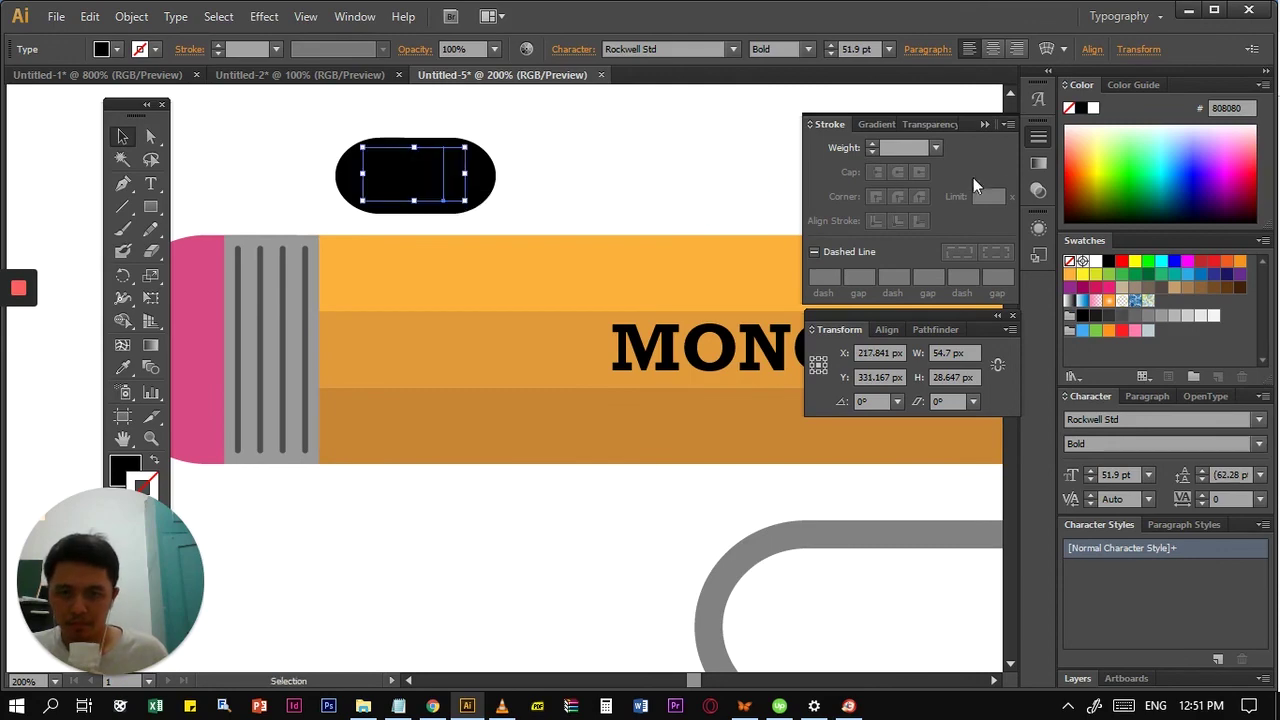
# - Give the 2 no outline and a white fill, then move the badge onto the orange band
pyautogui.click(1093, 110)
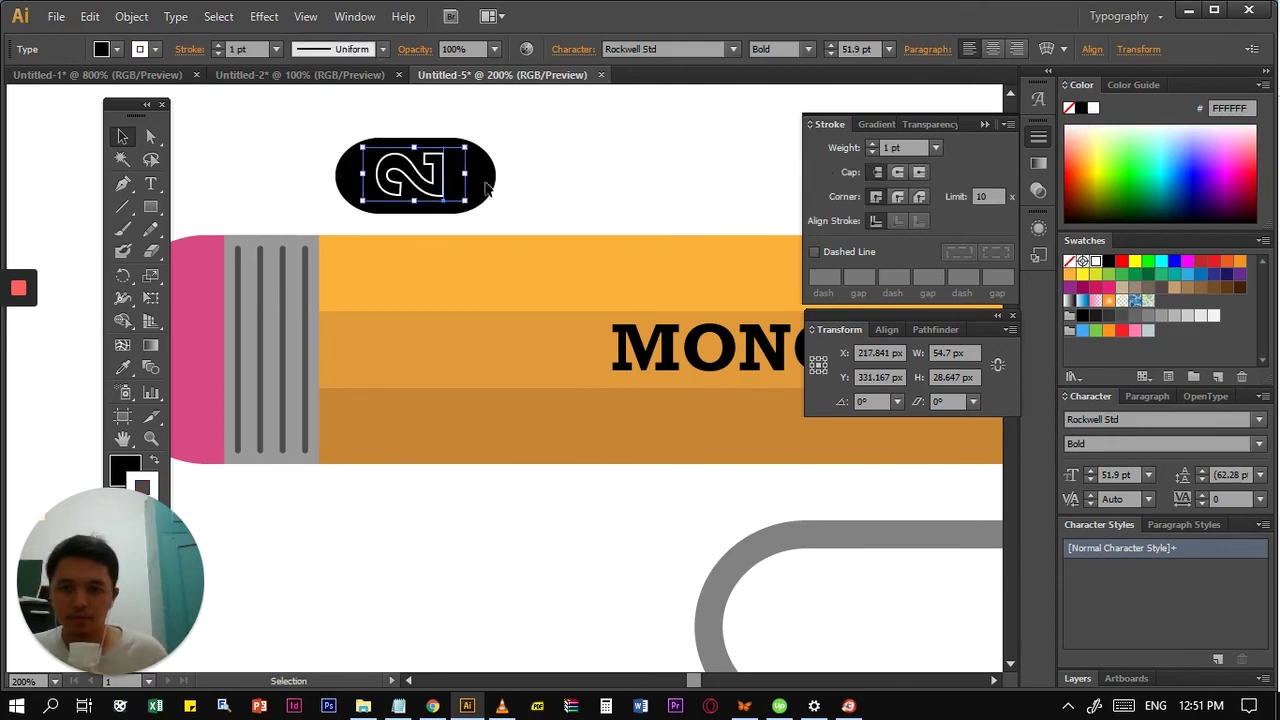
pyautogui.click(216, 55)
pyautogui.click(216, 55)
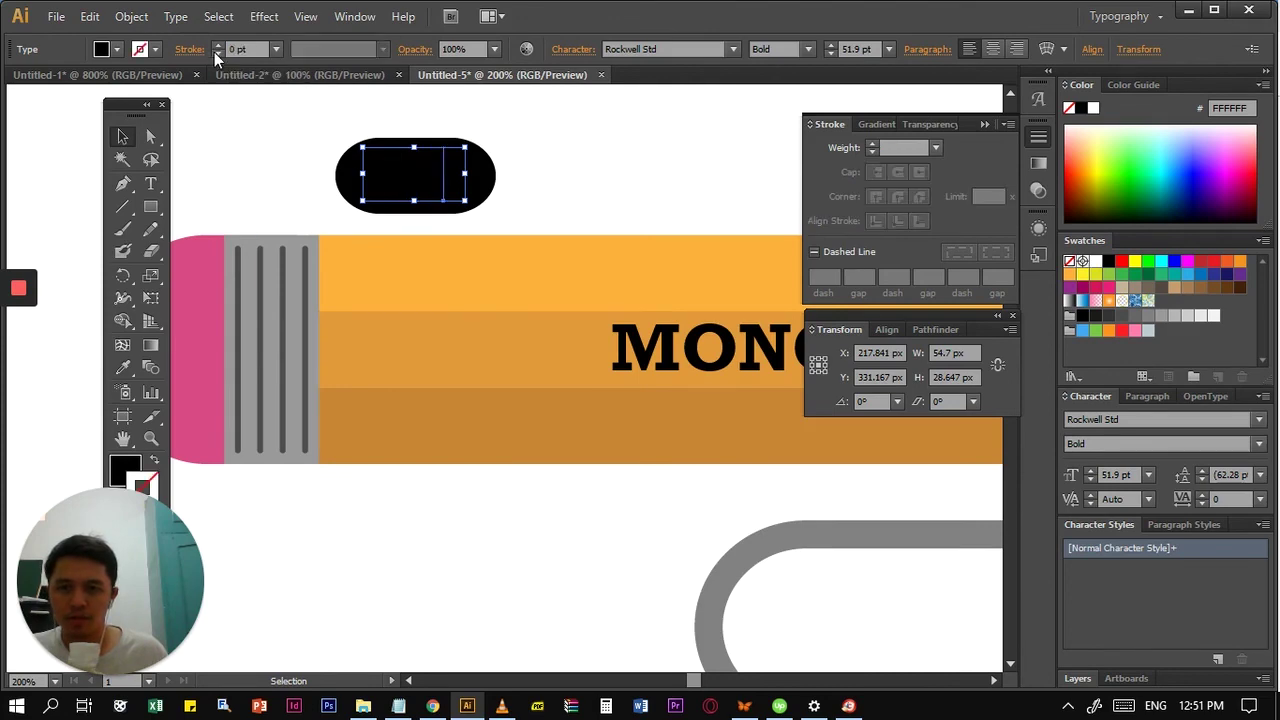
pyautogui.click(127, 466)
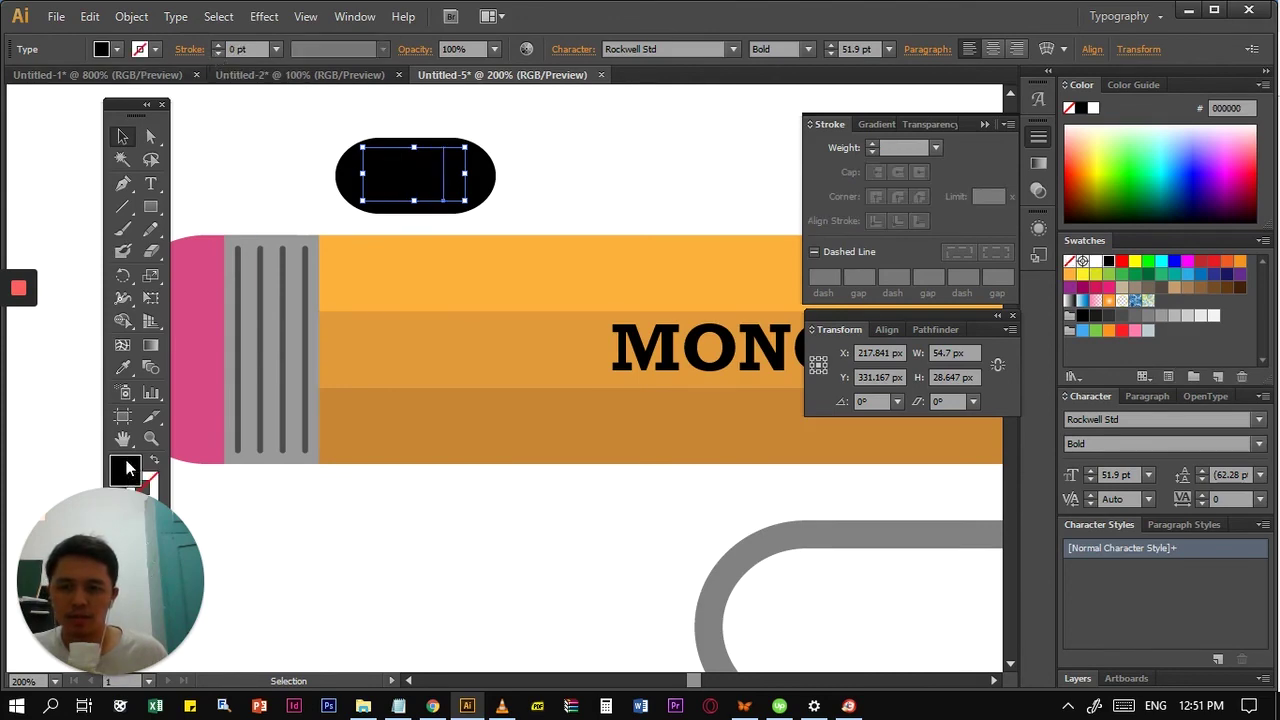
pyautogui.click(1096, 108)
pyautogui.click(588, 196)
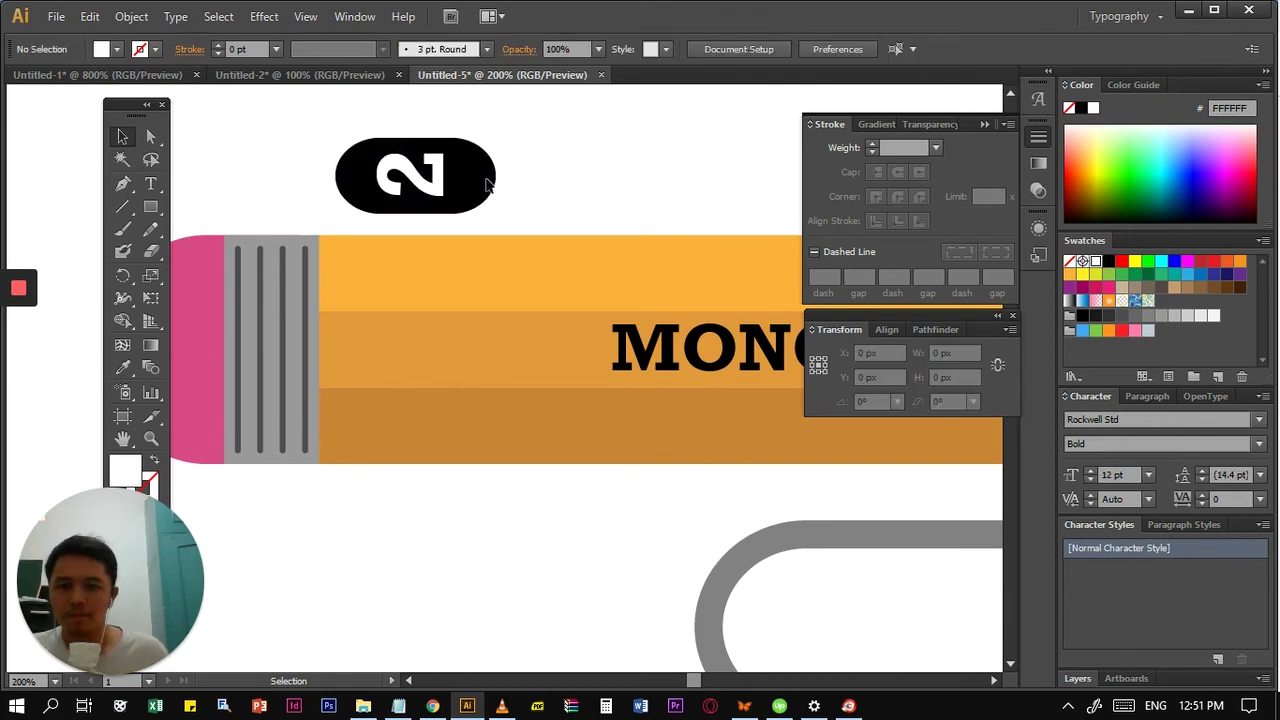
pyautogui.moveTo(476, 161); pyautogui.dragTo(488, 346)
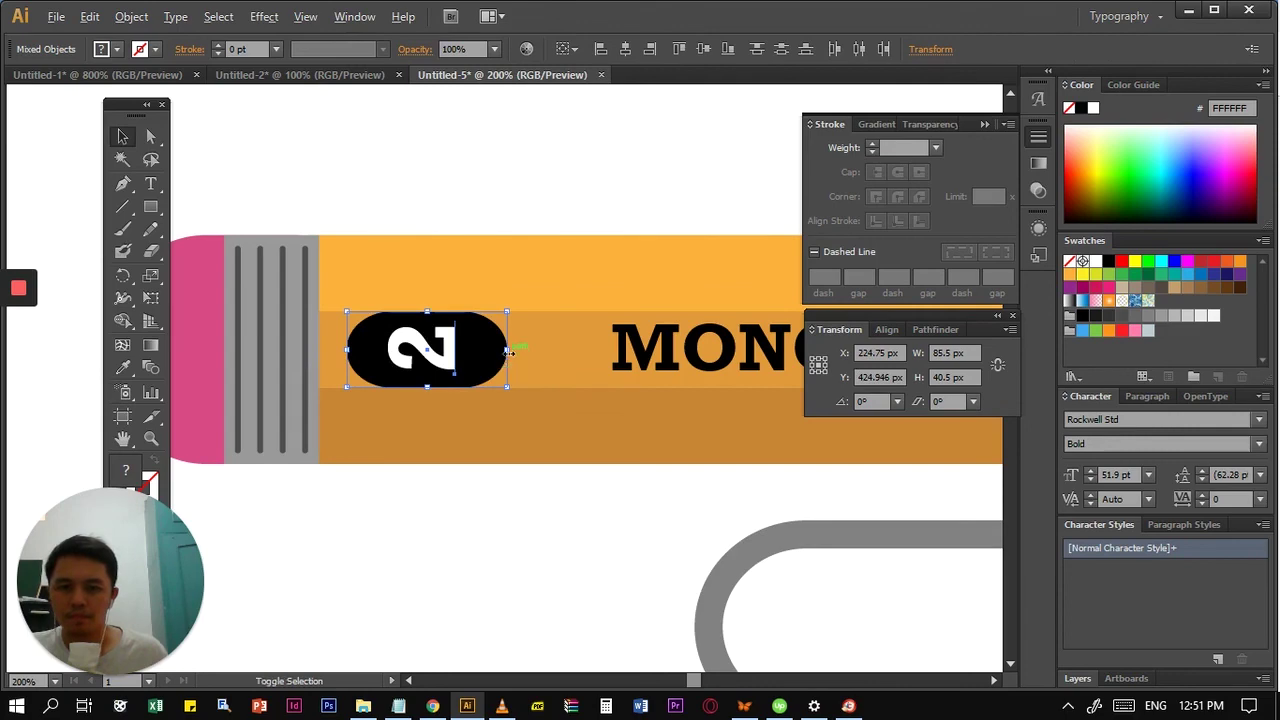
# - Scale the 2 badge down on the band and zoom out to view the whole pencil
pyautogui.moveTo(508, 352); pyautogui.dragTo(486, 352)
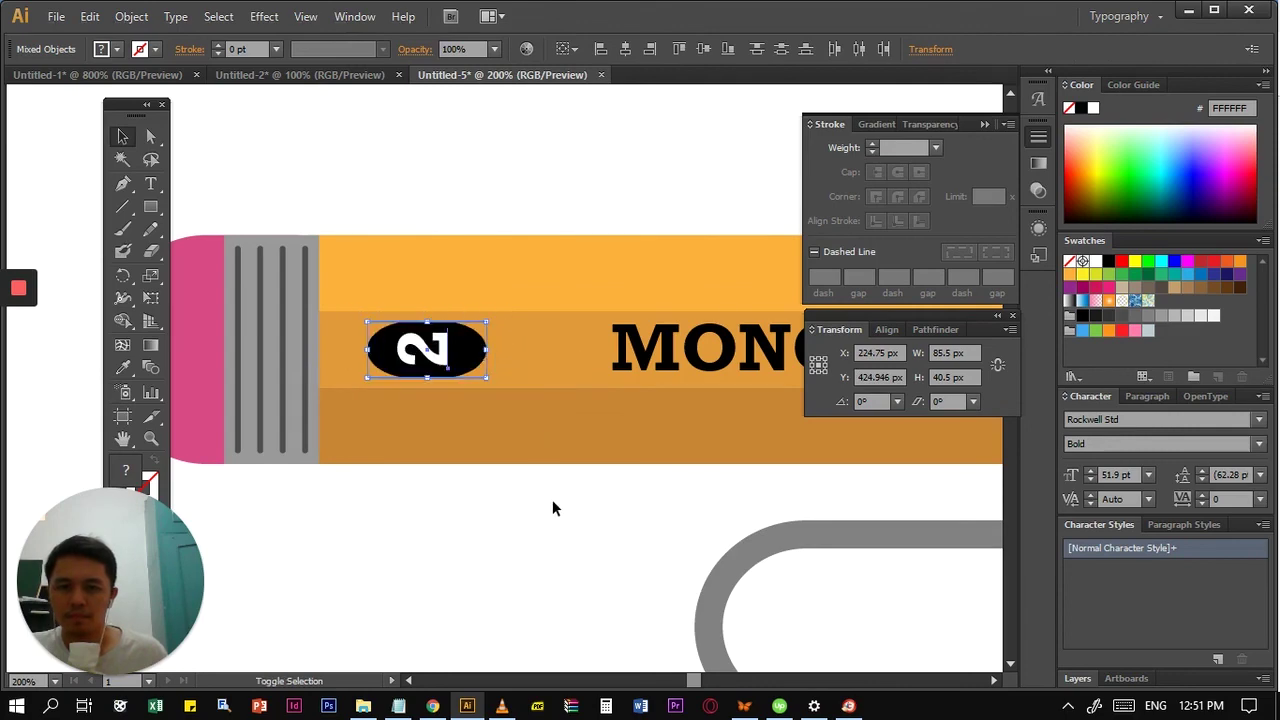
pyautogui.moveTo(703, 514)
pyautogui.mouseDown()
pyautogui.moveTo(505, 505)
pyautogui.moveTo(520, 496)
pyautogui.mouseUp()
pyautogui.click(520, 496)
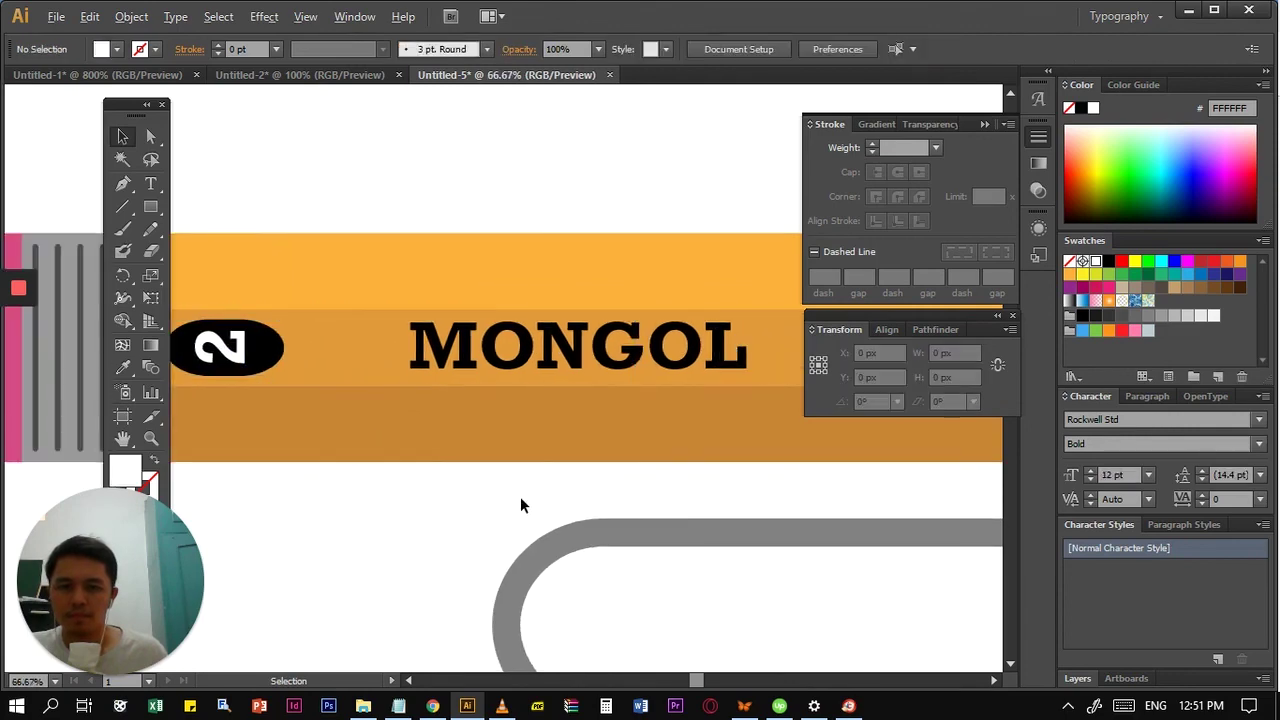
pyautogui.hotkey('ctrl', '0')
pyautogui.moveTo(591, 497)
pyautogui.mouseDown()
pyautogui.moveTo(566, 440)
pyautogui.moveTo(543, 429)
pyautogui.mouseUp()
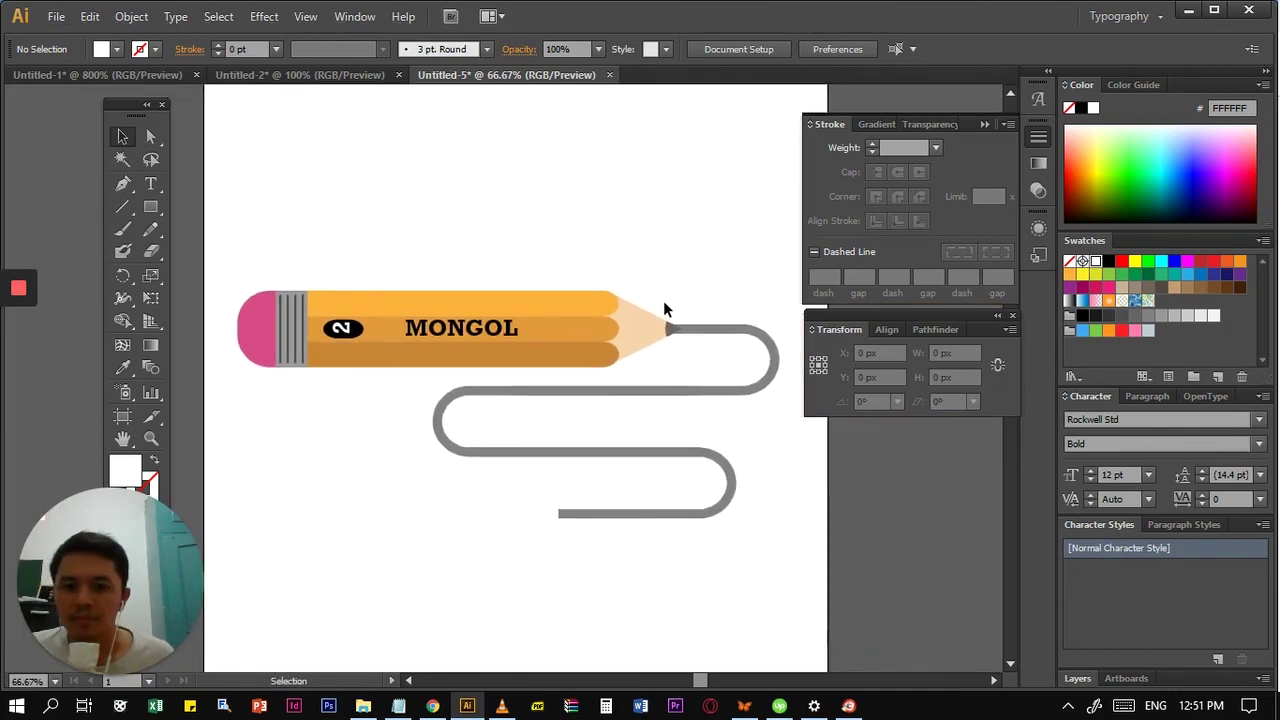